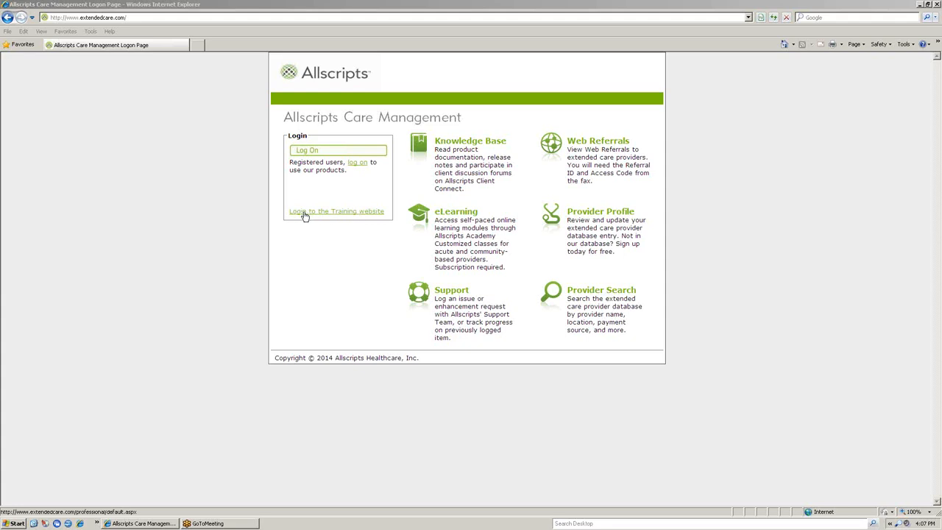
Step: Log on to the Allscripts Care Management training website with the account's user name and password
left_click(354, 213)
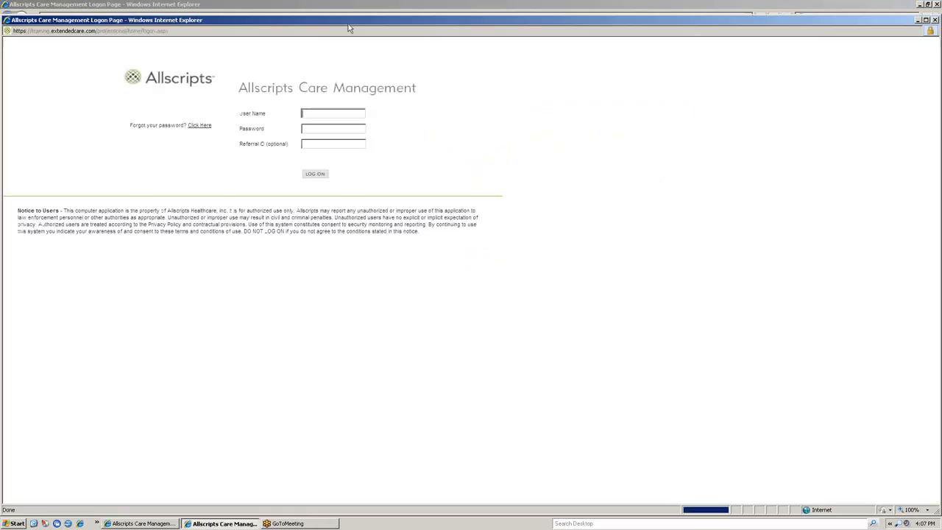
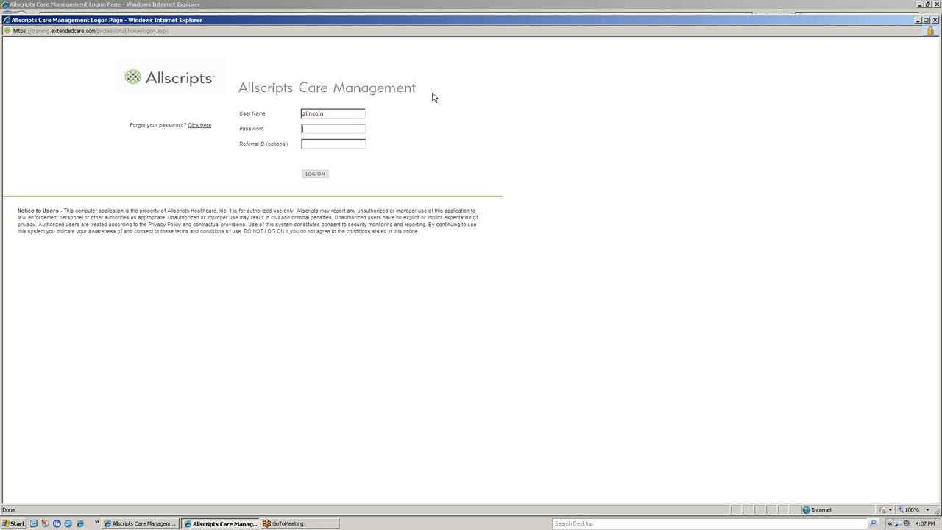
type("•••••••••••")
key("Return")
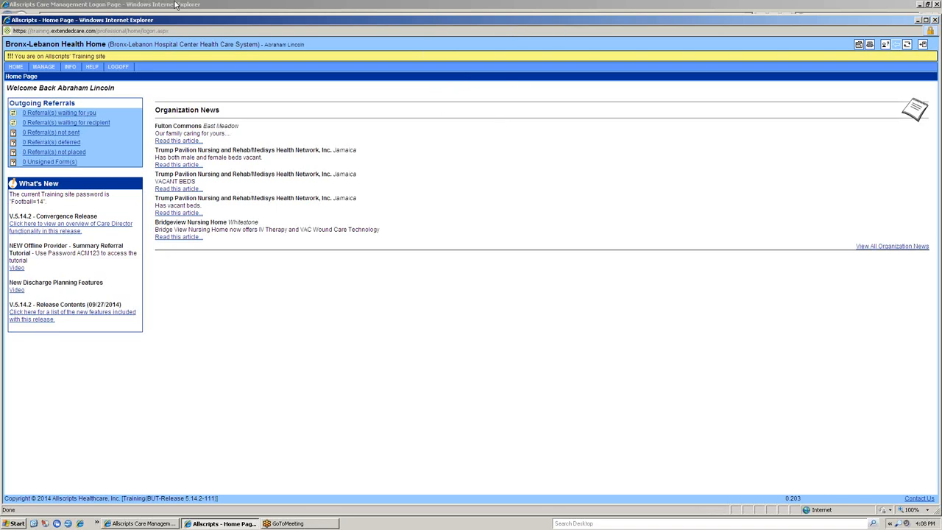
Step: Maximize the training site window and change the organization to Bronx-Lebanon Hospital Center
double_click(804, 20)
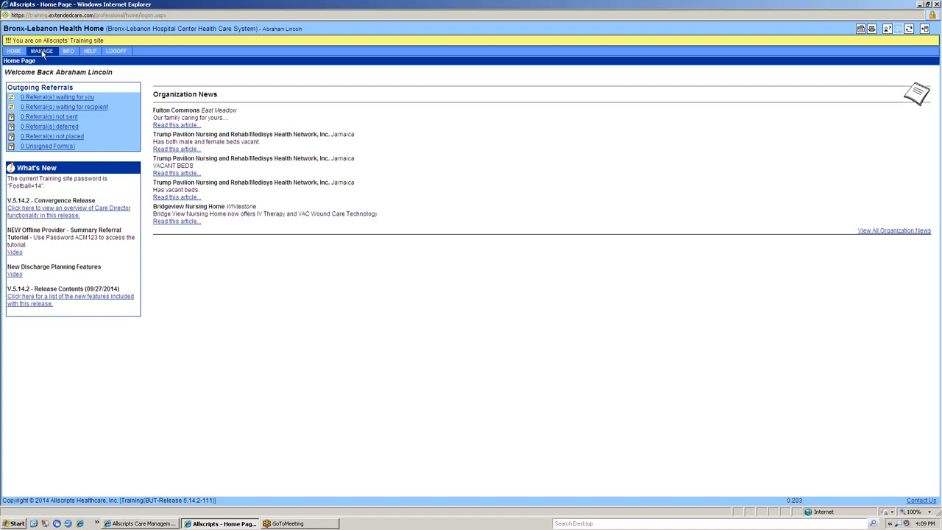
mouse_move(15, 54)
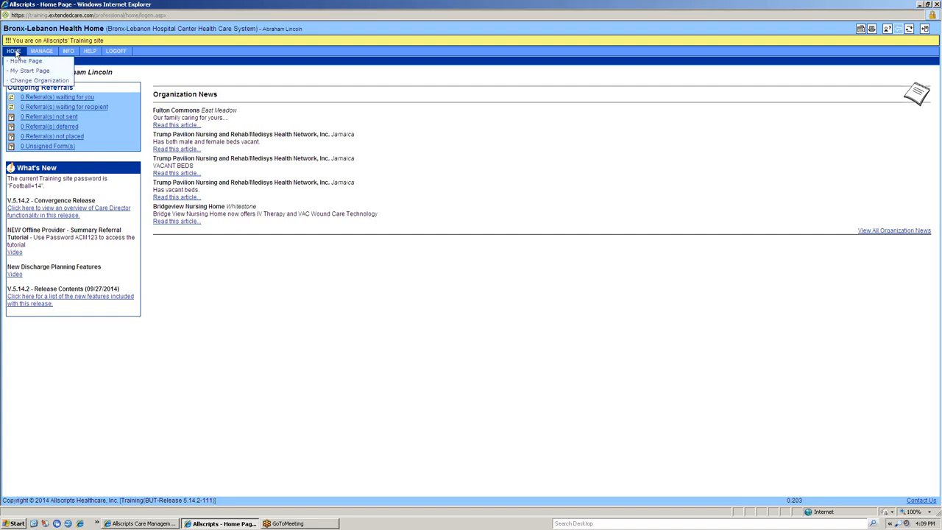
left_click(49, 79)
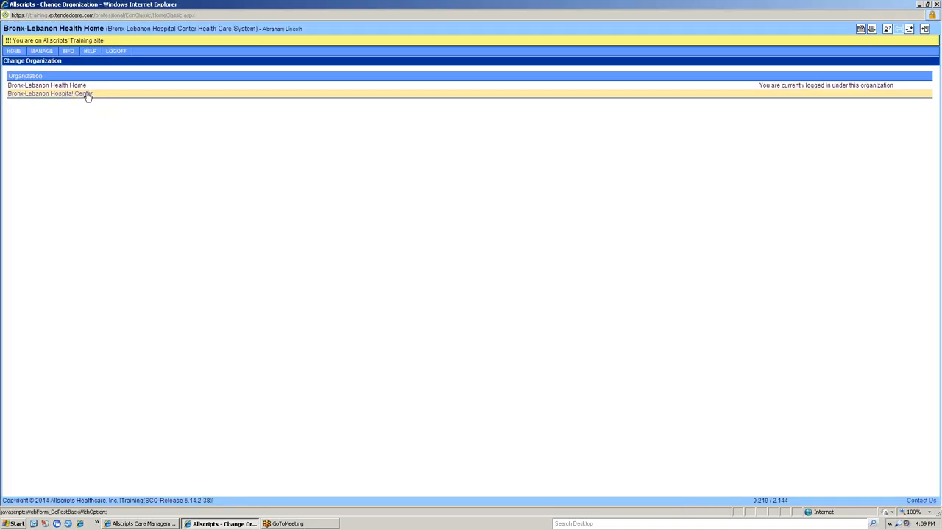
left_click(86, 94)
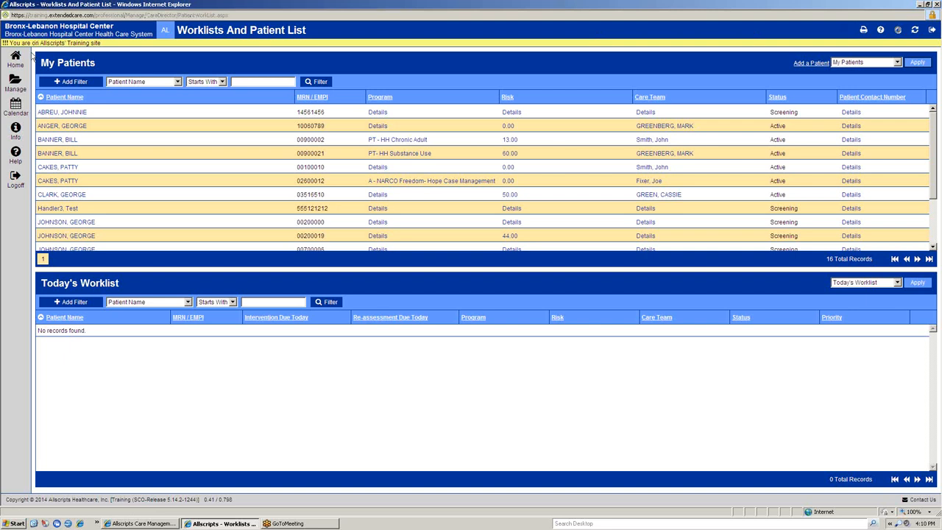
Step: View the organization's Home Page and return to My Start Page
left_click(25, 59)
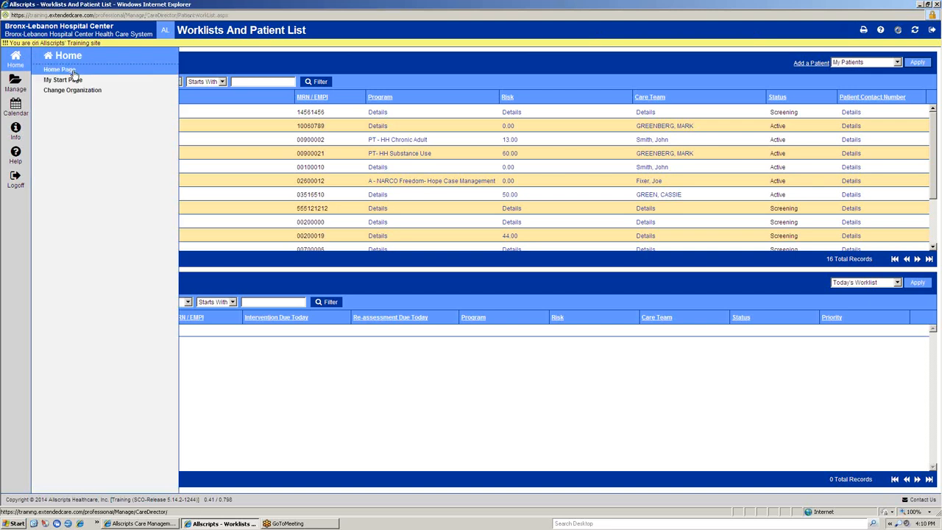
left_click(129, 72)
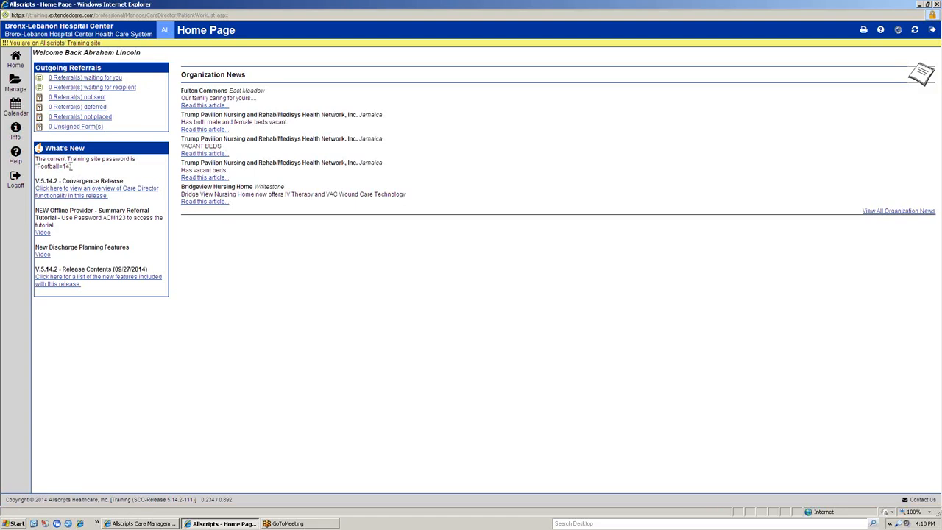
left_click(15, 59)
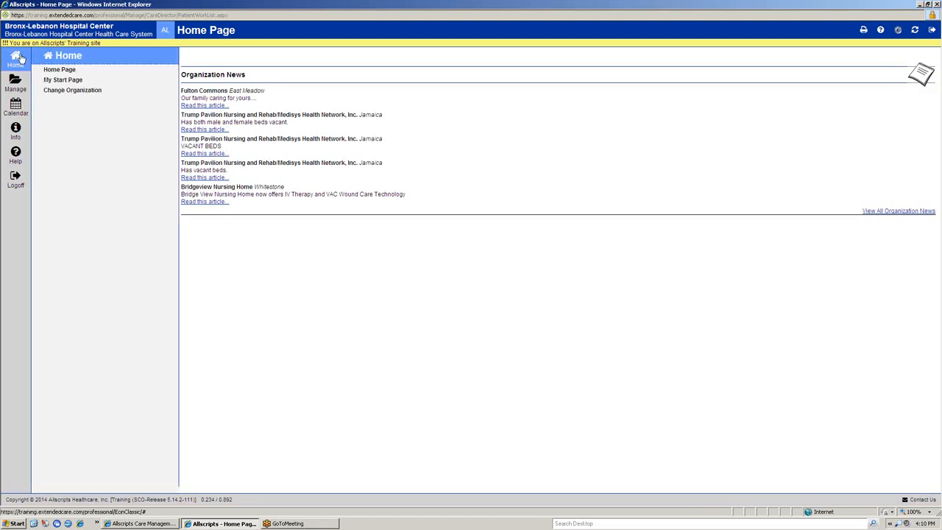
left_click(126, 83)
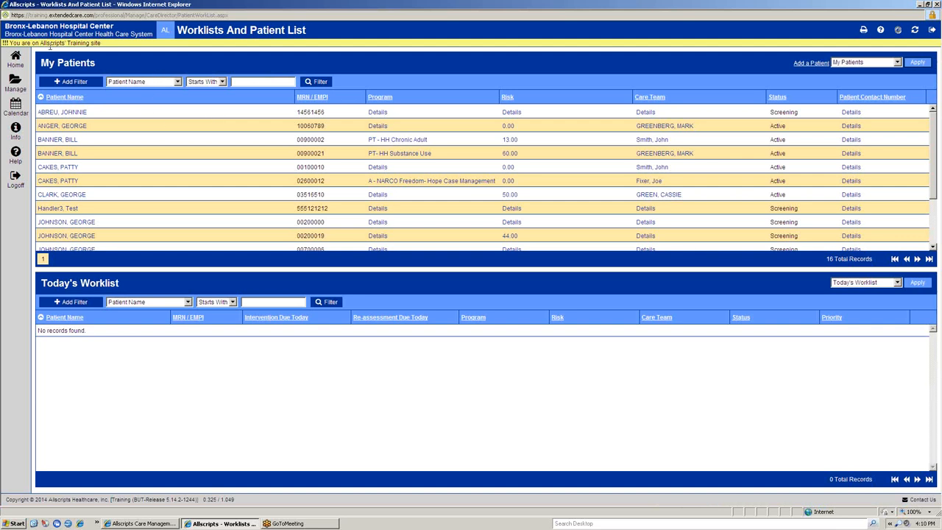
Step: Open the Change Organization page and look through the Manage, Care Director and Calendar options
left_click(6, 58)
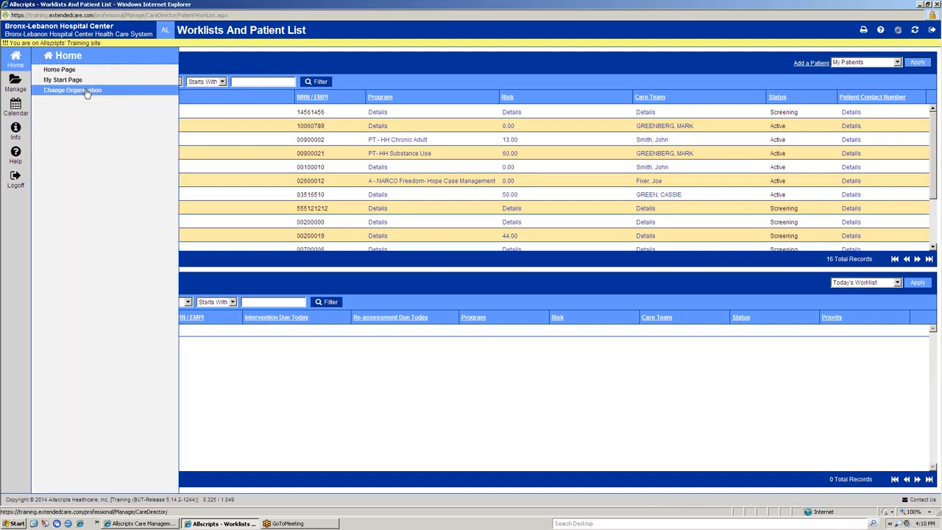
left_click(87, 92)
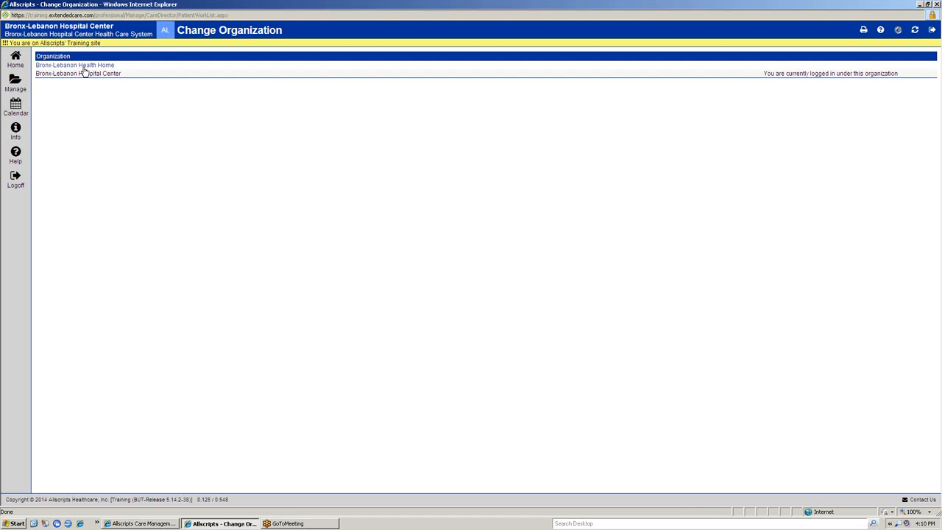
left_click(17, 66)
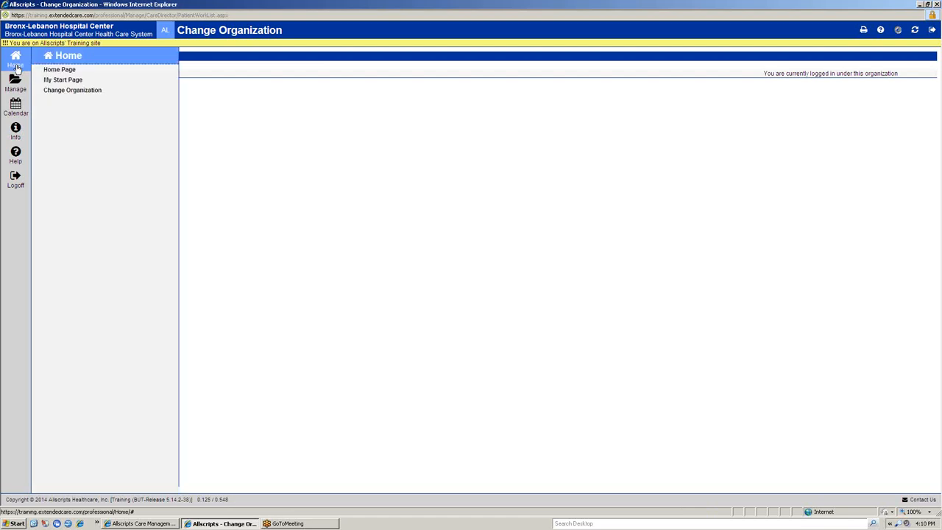
left_click(14, 81)
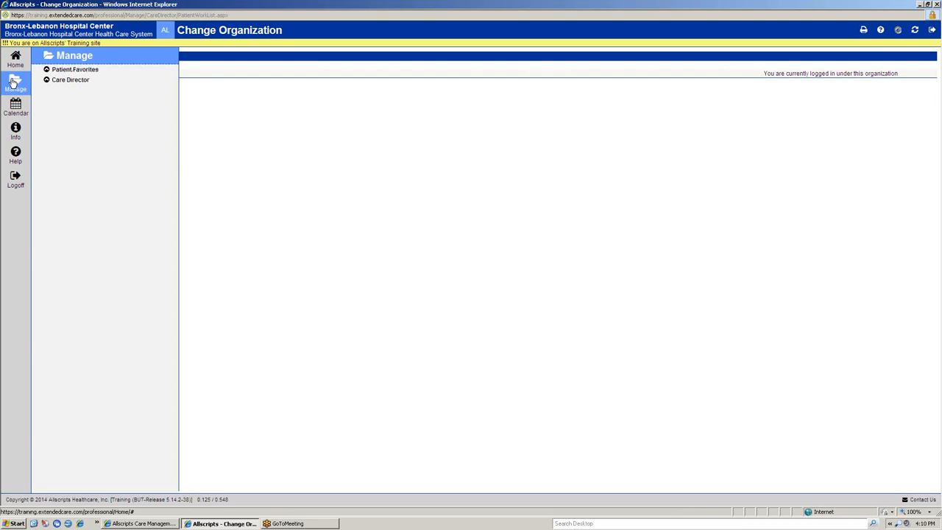
left_click(81, 82)
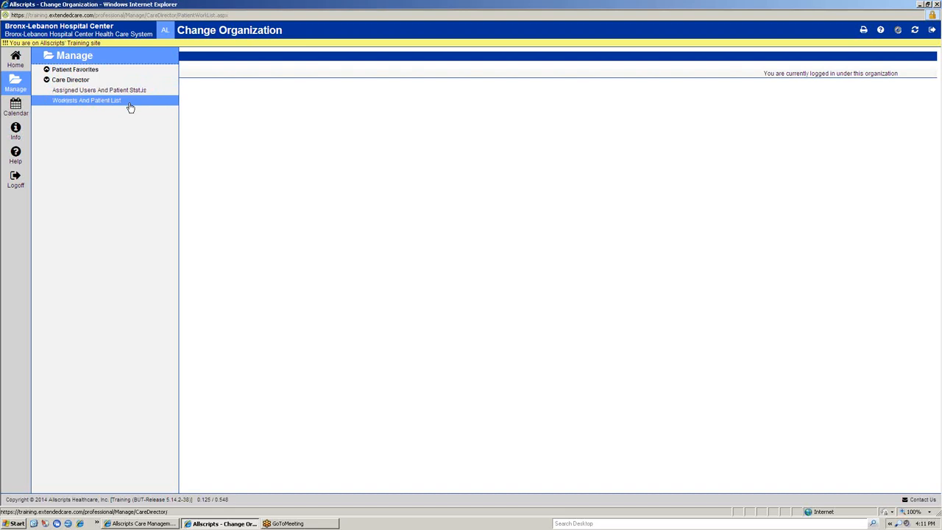
left_click(25, 109)
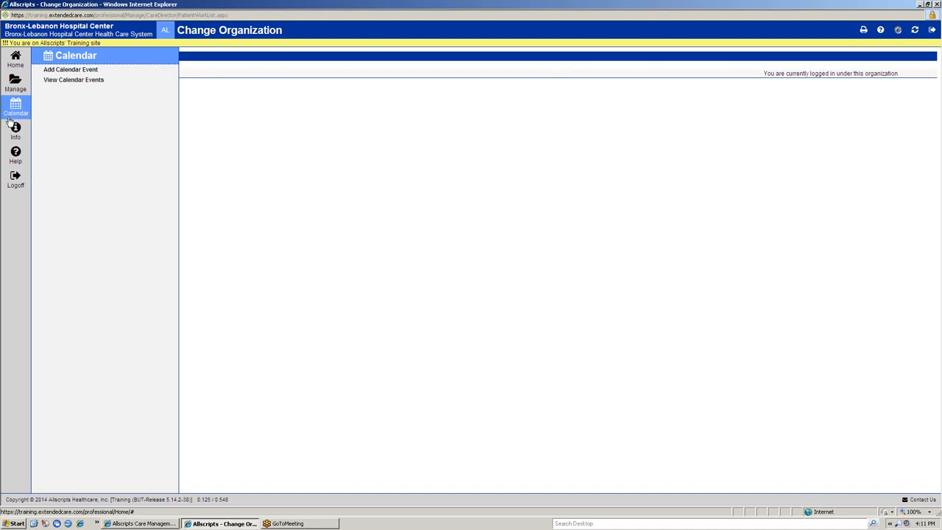
Step: Open My Profile and review its user information, contact information and assignment settings
left_click(13, 129)
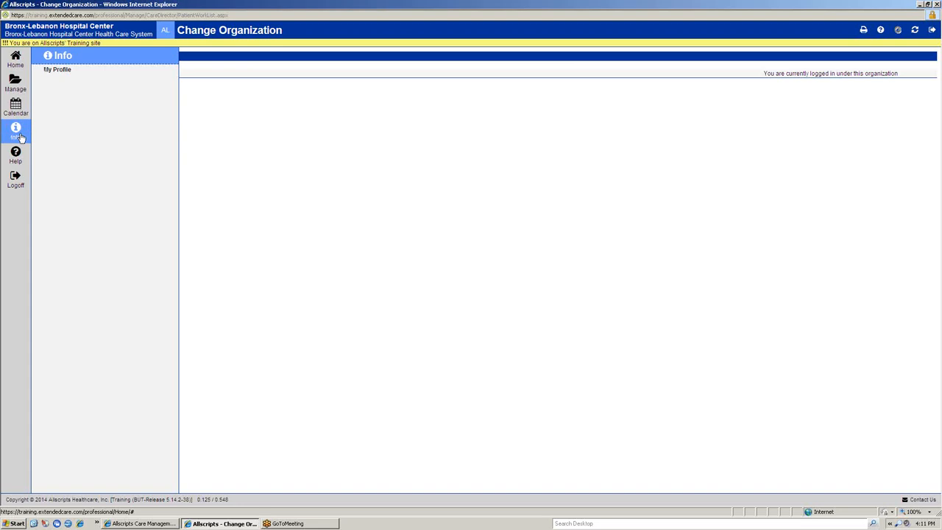
left_click(61, 72)
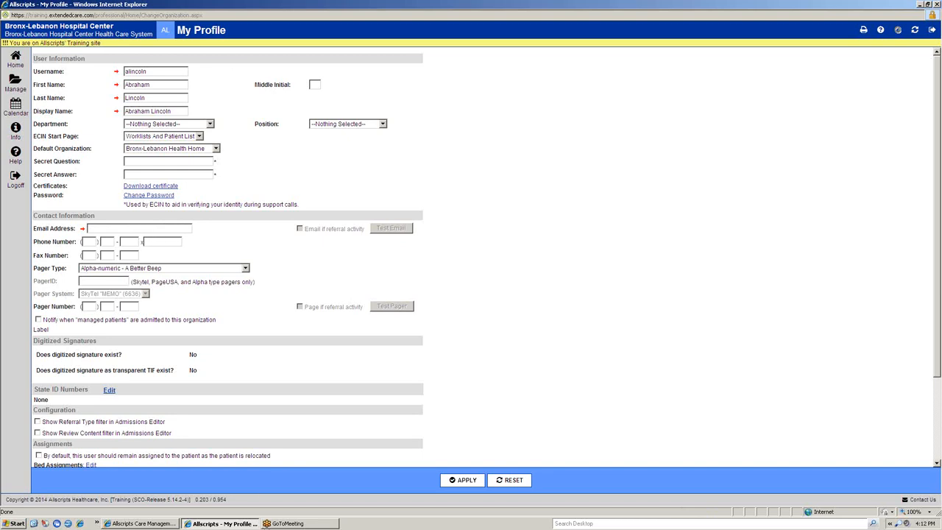
left_click(145, 524)
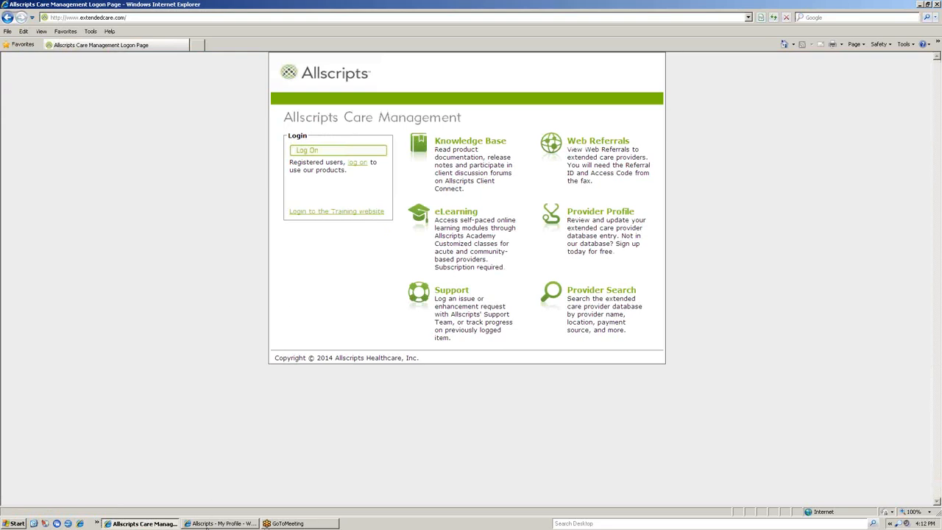
left_click(220, 523)
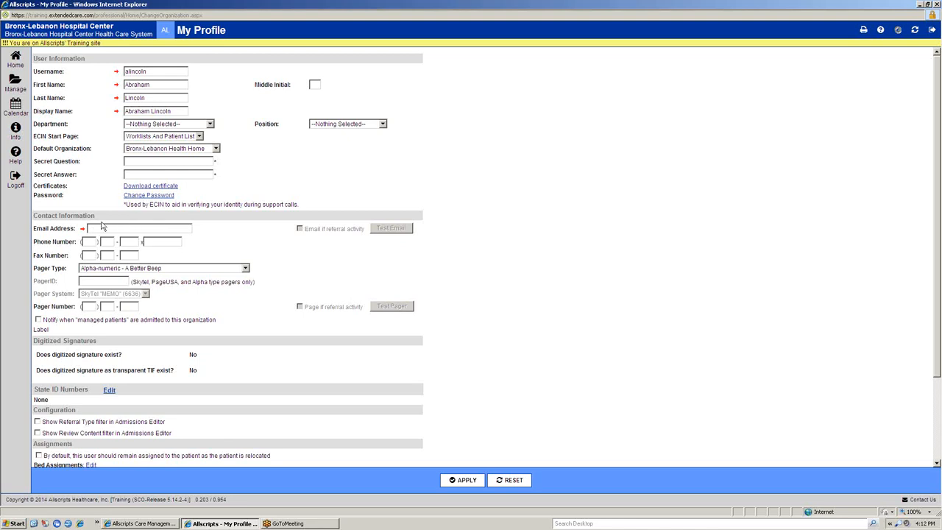
scroll(103, 226, "down", 3)
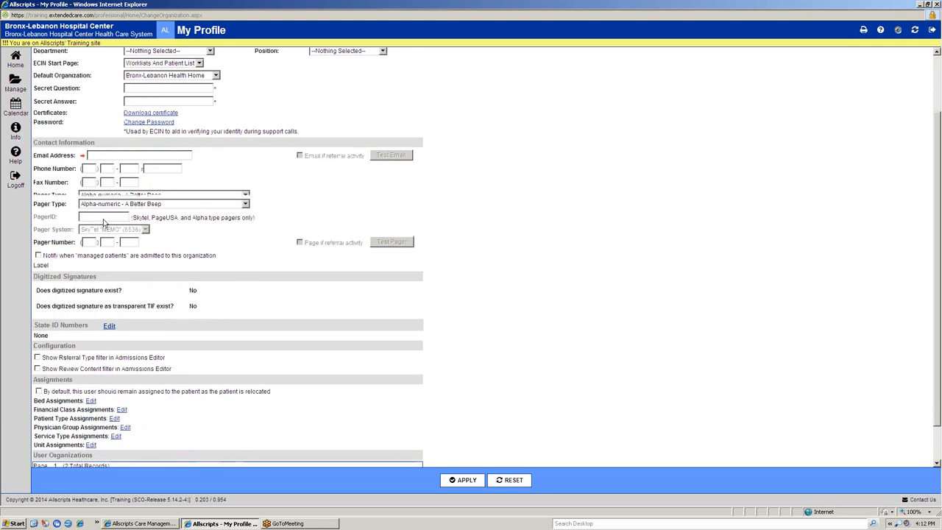
scroll(144, 204, "up", 3)
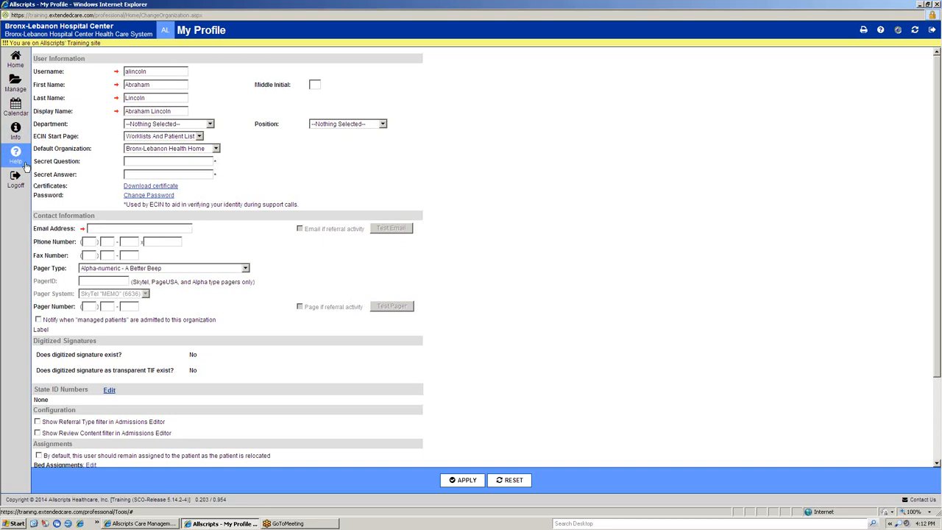
Step: Look through the available Help and Logoff options
left_click(16, 156)
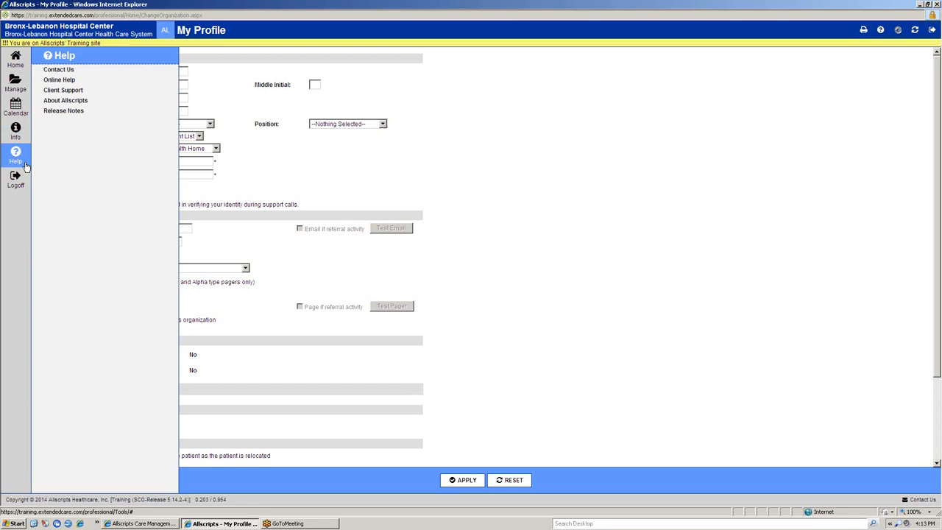
left_click(22, 181)
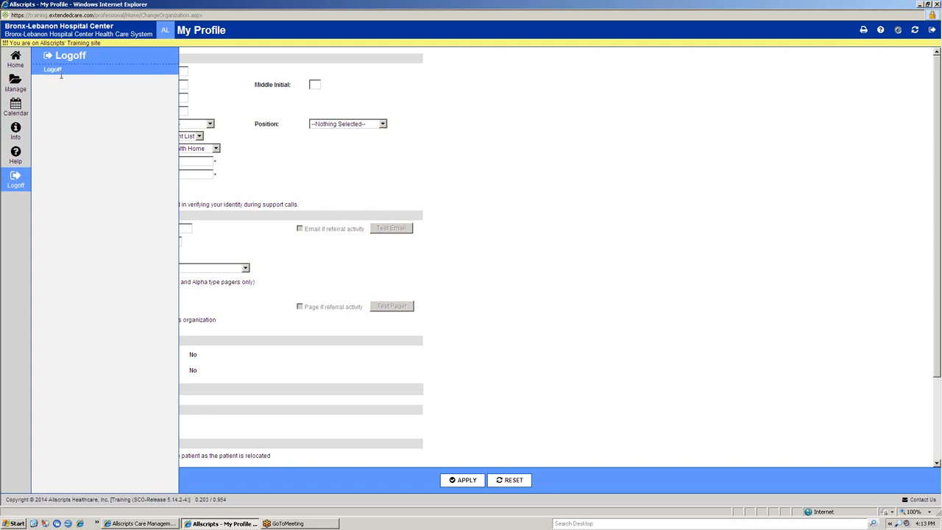
double_click(832, 5)
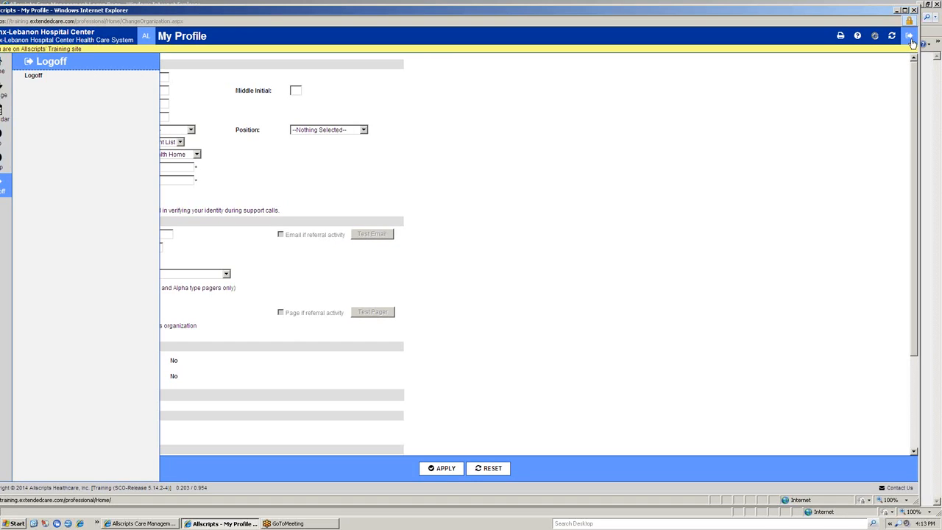
left_click_drag(545, 13, 563, 15)
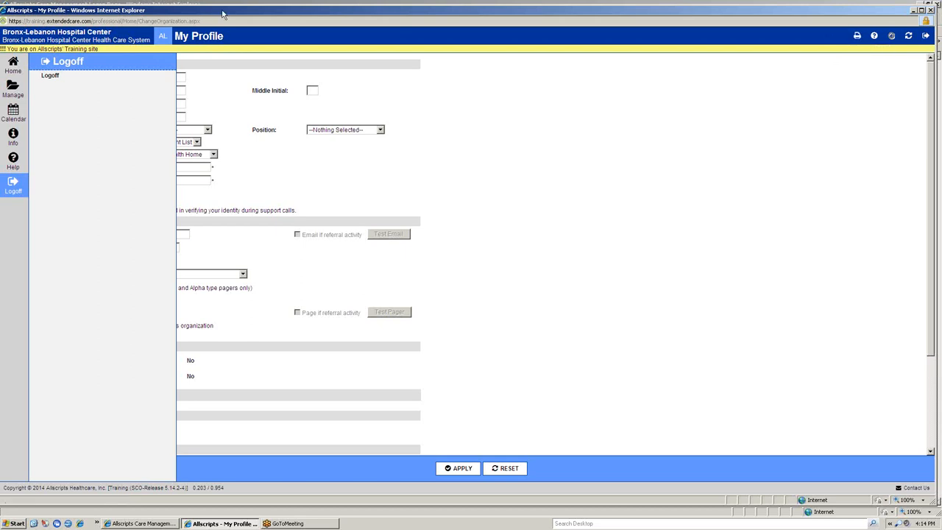
mouse_move(13, 161)
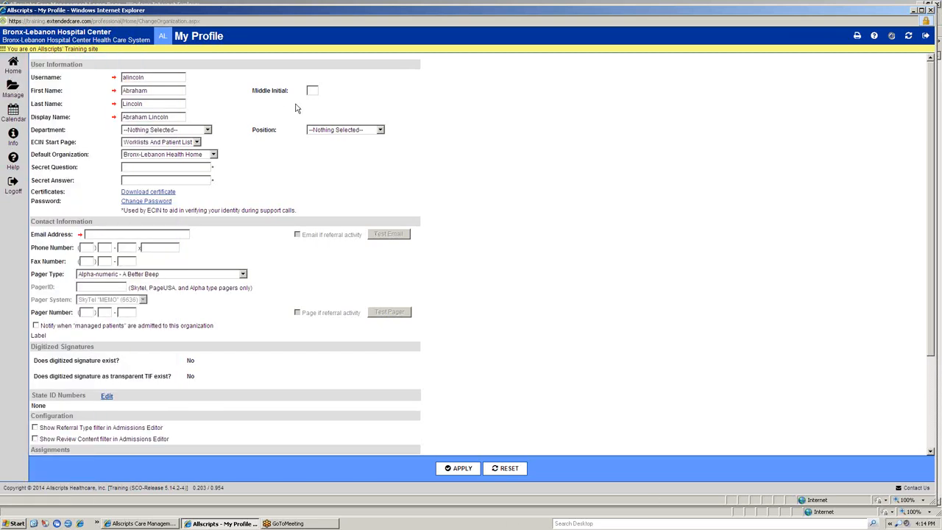
left_click_drag(320, 12, 323, 6)
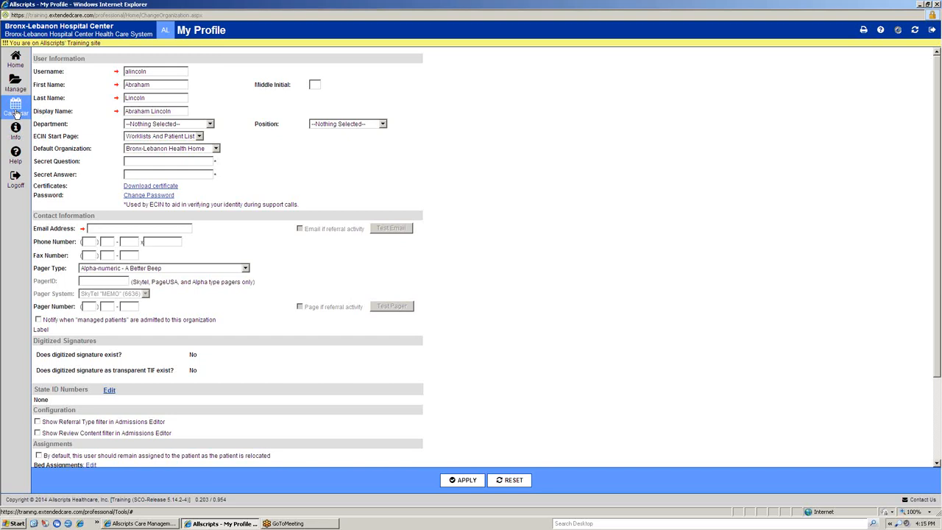
Step: Open the Worklists And Patient List page of Care Director
left_click(16, 83)
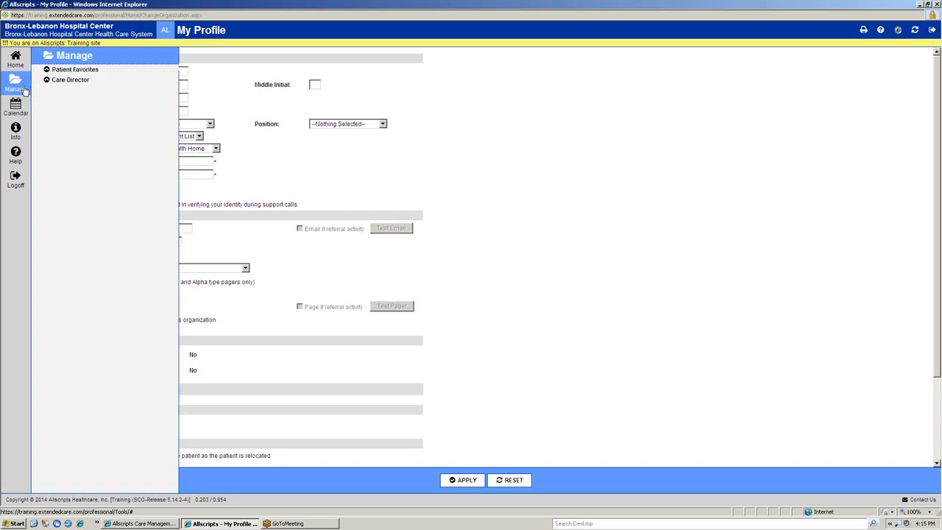
left_click(64, 82)
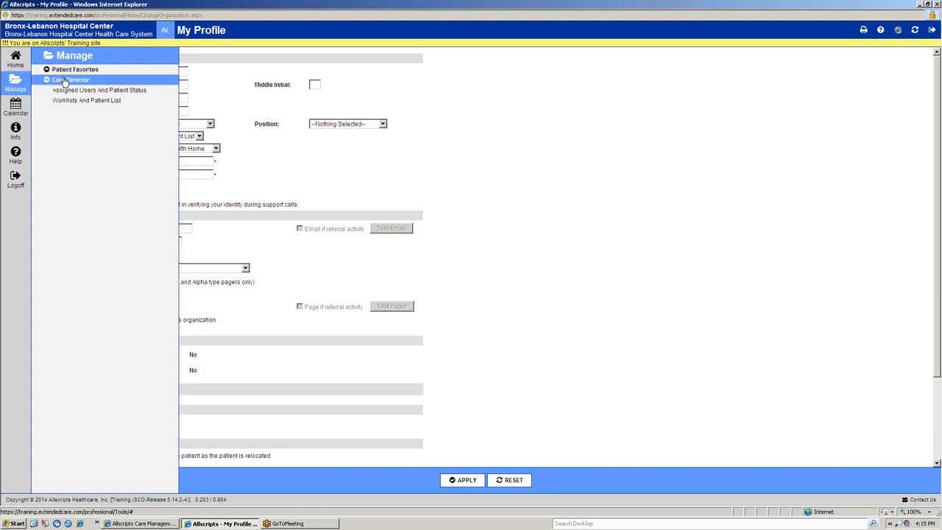
left_click(108, 103)
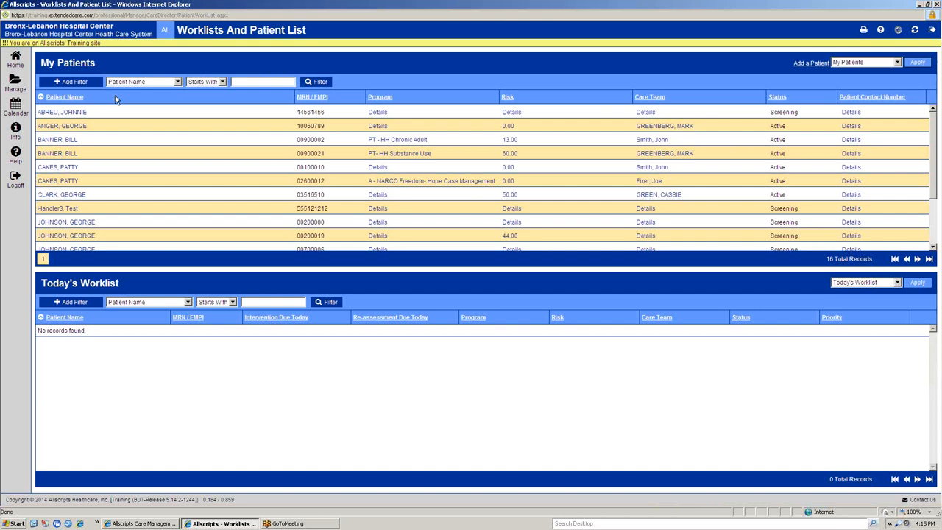
Step: Set the upper worklist to --Nothing Selected-- and apply the change
left_click(898, 62)
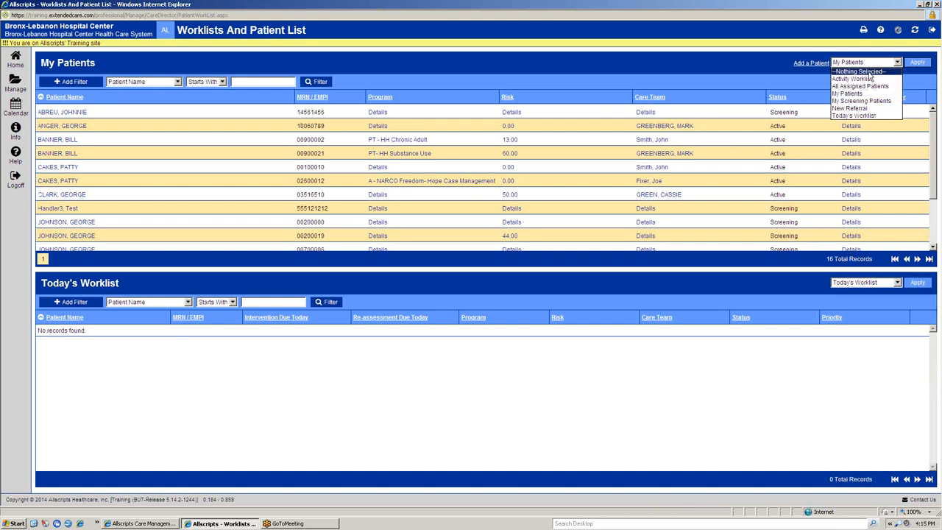
left_click(870, 74)
left_click(913, 63)
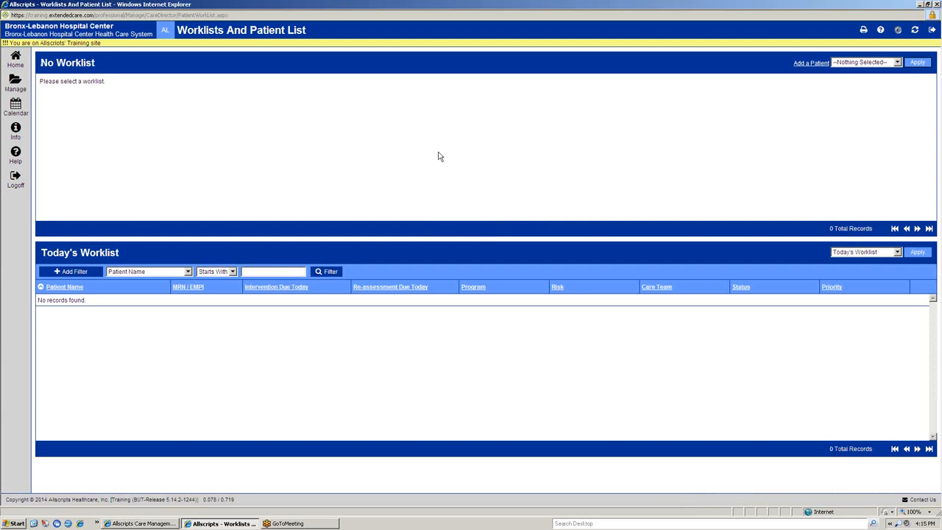
Step: Apply the My Patients list to the upper worklist and Today's Worklist to the lower one
left_click(878, 62)
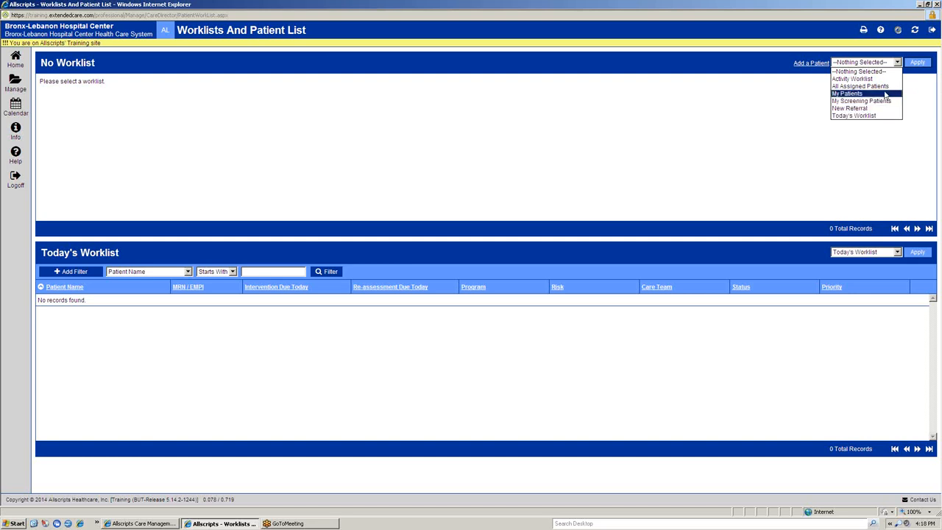
left_click(884, 94)
left_click(911, 63)
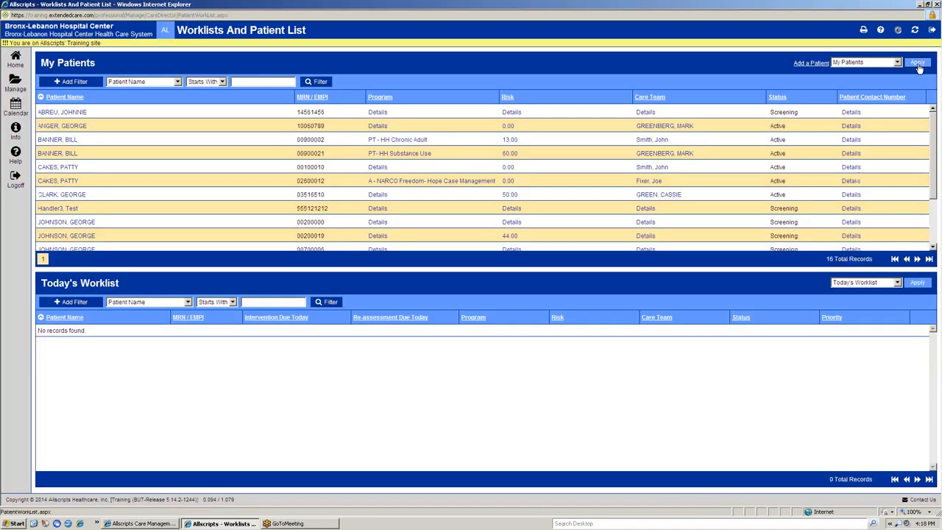
left_click(875, 287)
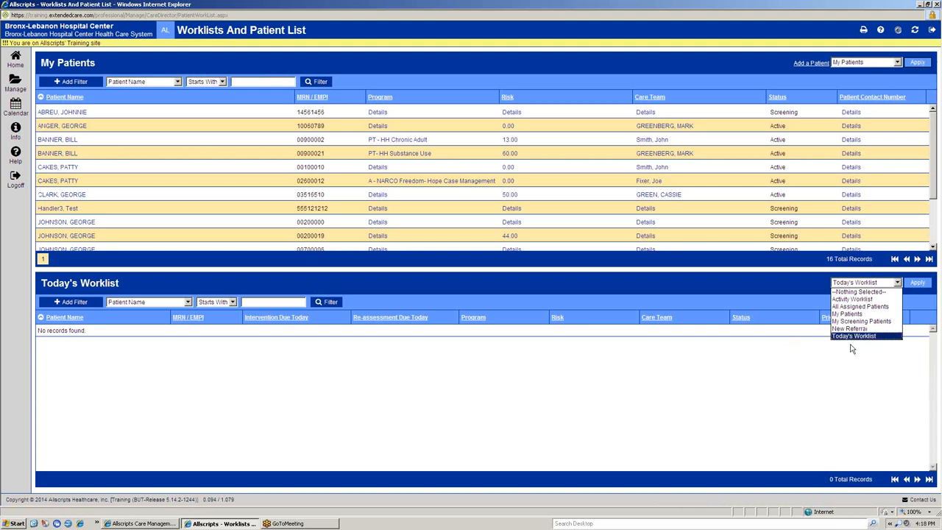
left_click(853, 338)
left_click(916, 284)
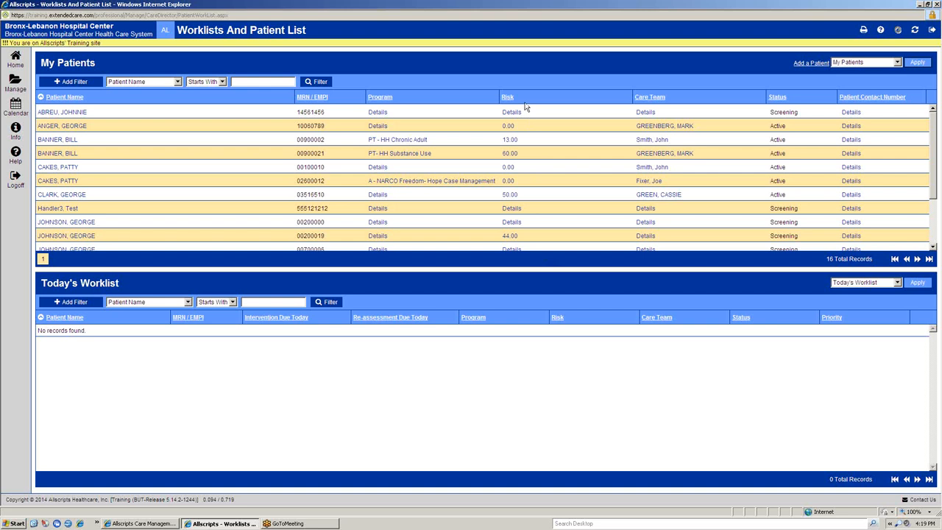
Step: Review the recorded risk scores of the patient with risk 13.00 and look through the My Patients list
left_click(512, 141)
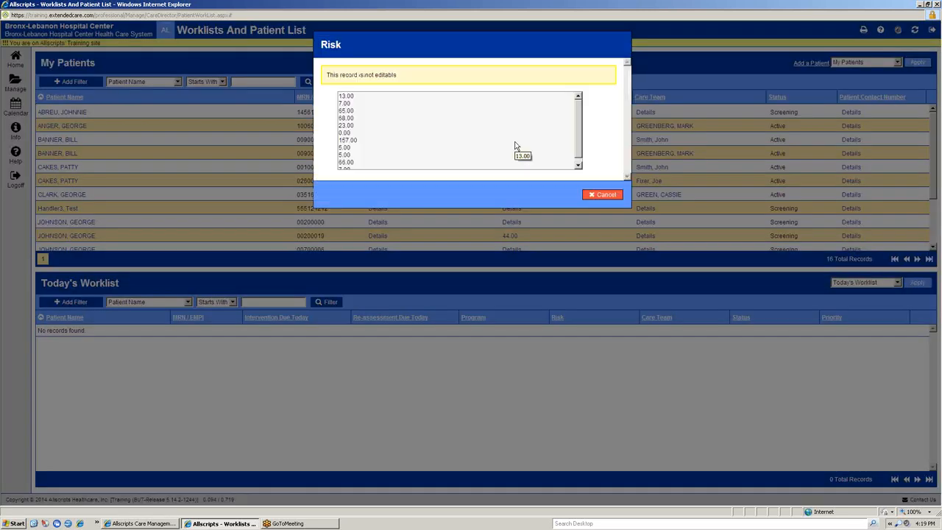
scroll(577, 119, "down", 3)
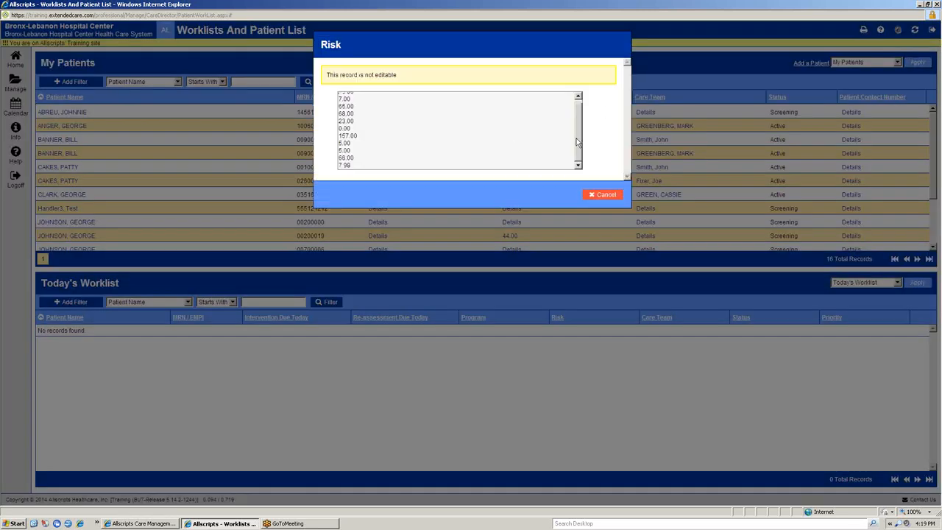
scroll(578, 132, "up", 2)
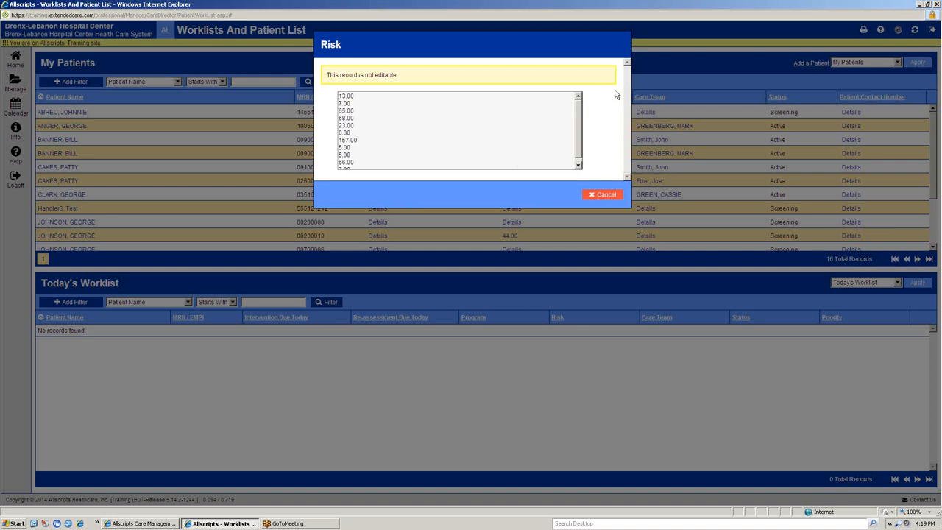
left_click(609, 195)
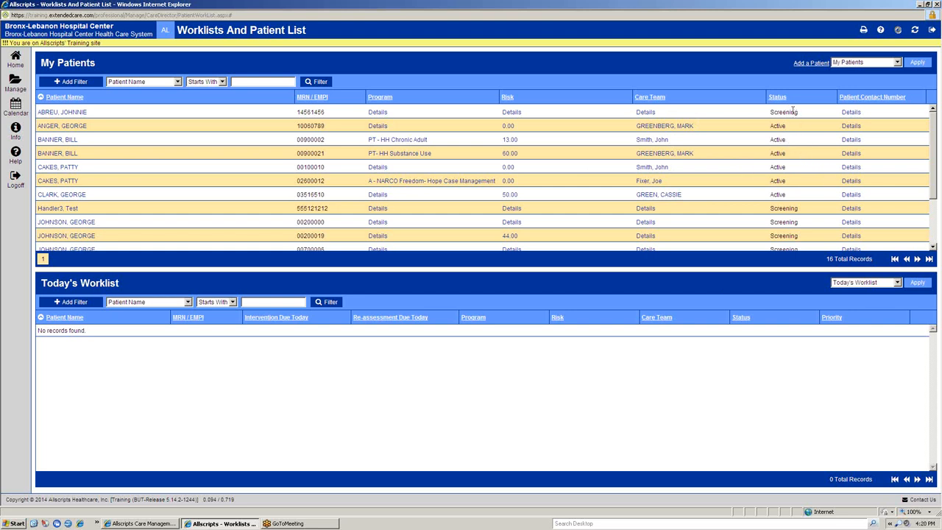
scroll(793, 156, "down", 3)
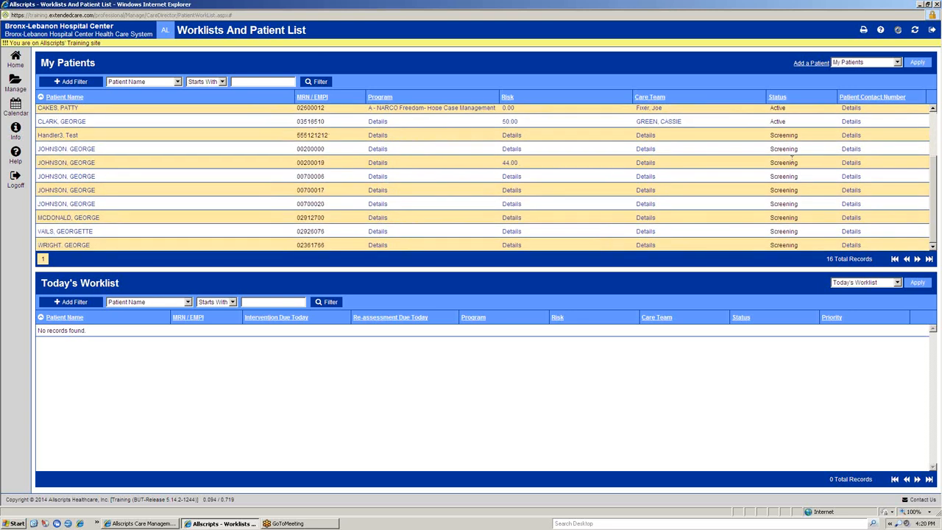
scroll(792, 160, "up", 3)
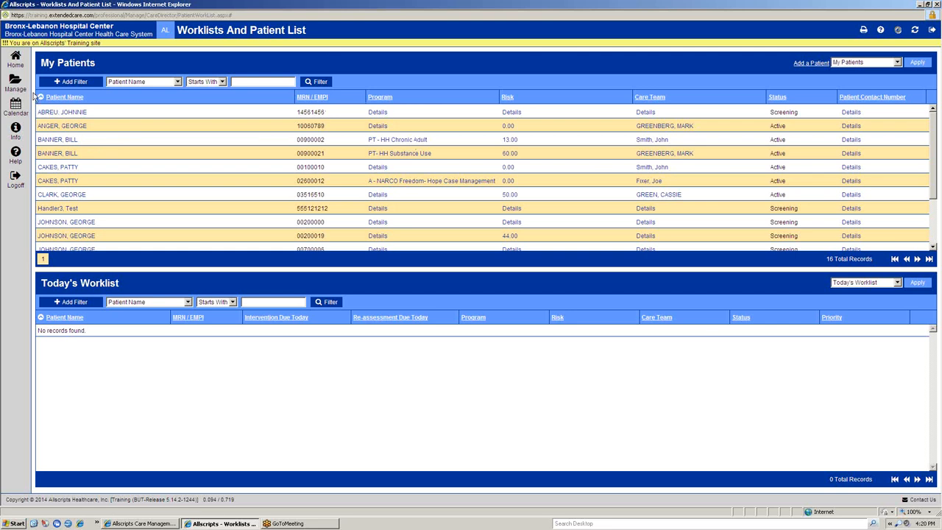
Step: Open Care Director's Assigned Users And Patient Status page, and collapse and restore its search filters
left_click(13, 84)
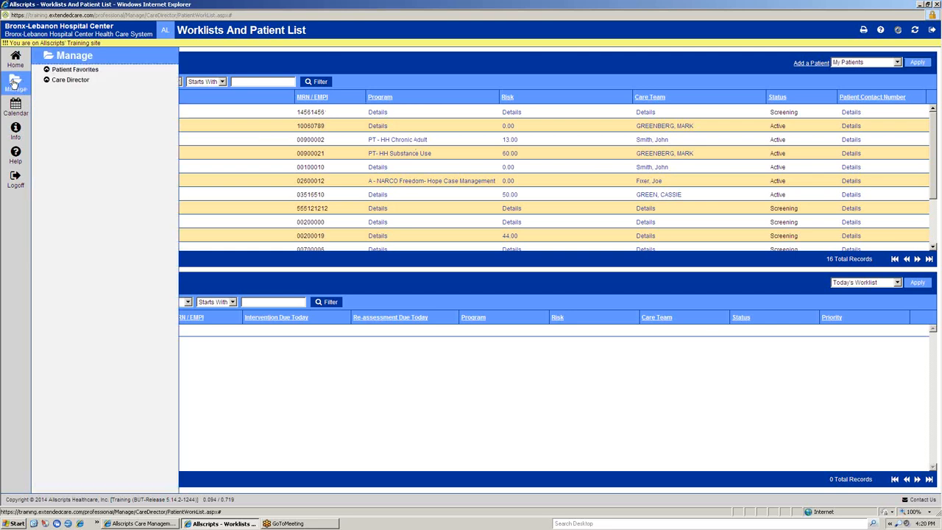
left_click(49, 81)
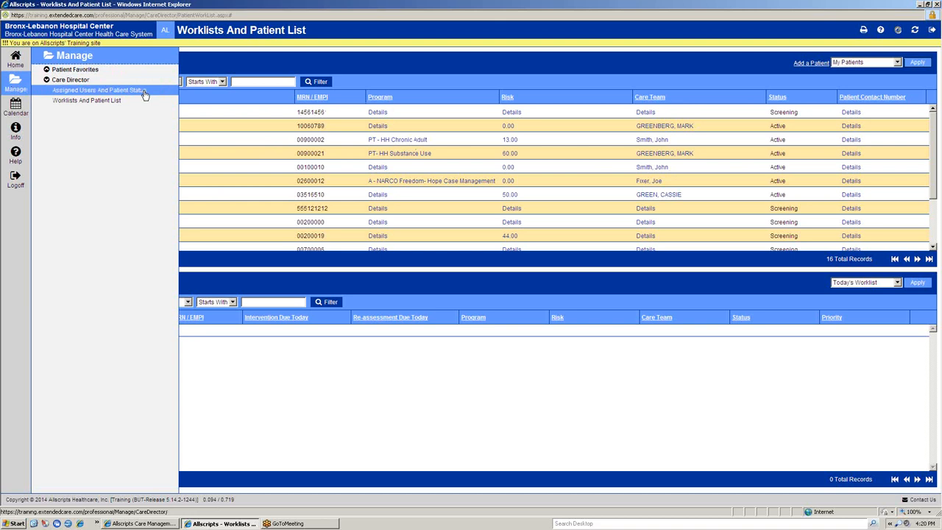
left_click(94, 90)
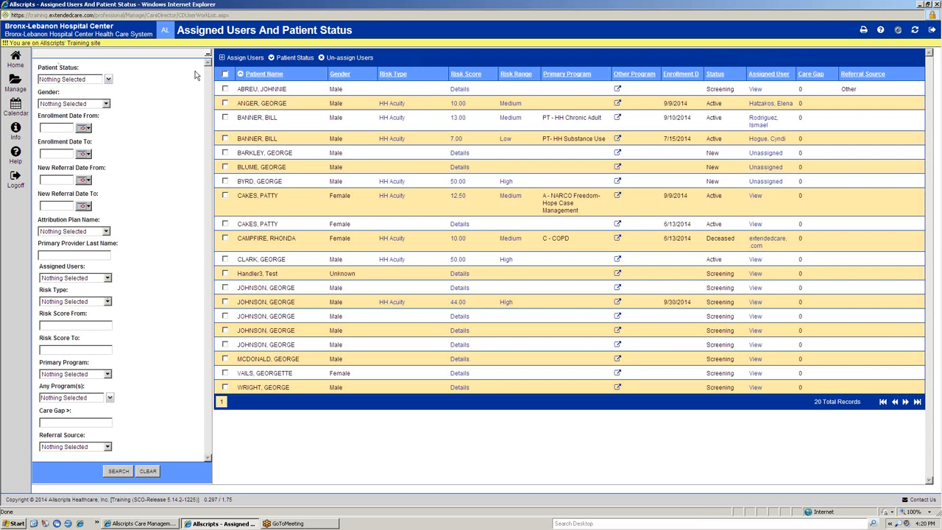
left_click(209, 57)
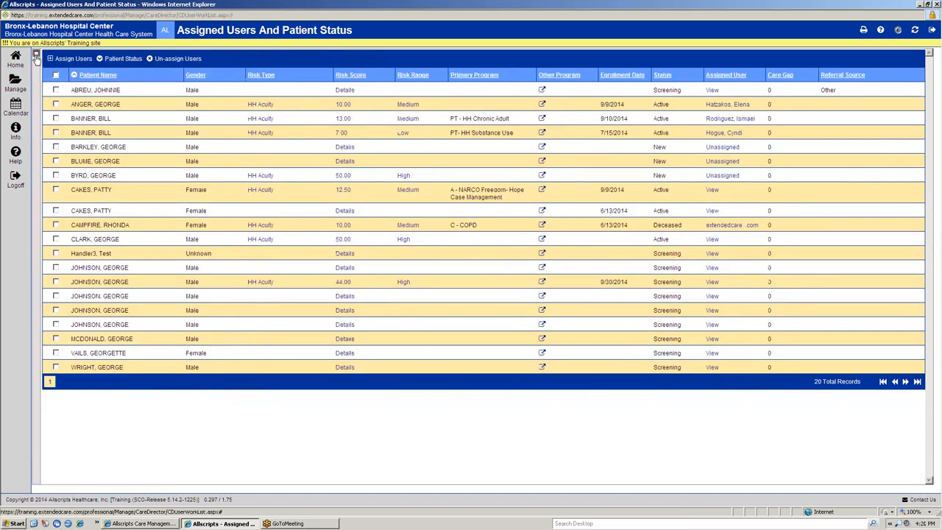
left_click(35, 57)
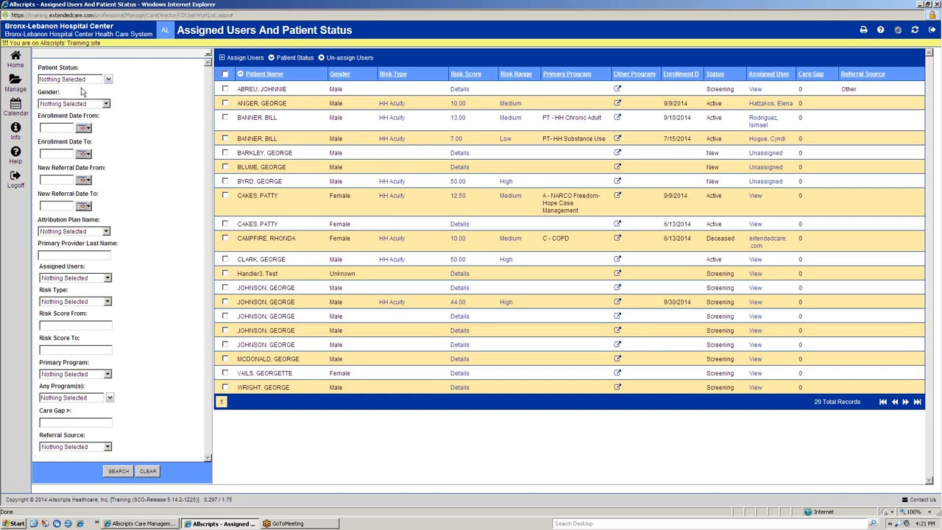
Step: Filter the patient list by the patient status New
left_click(108, 80)
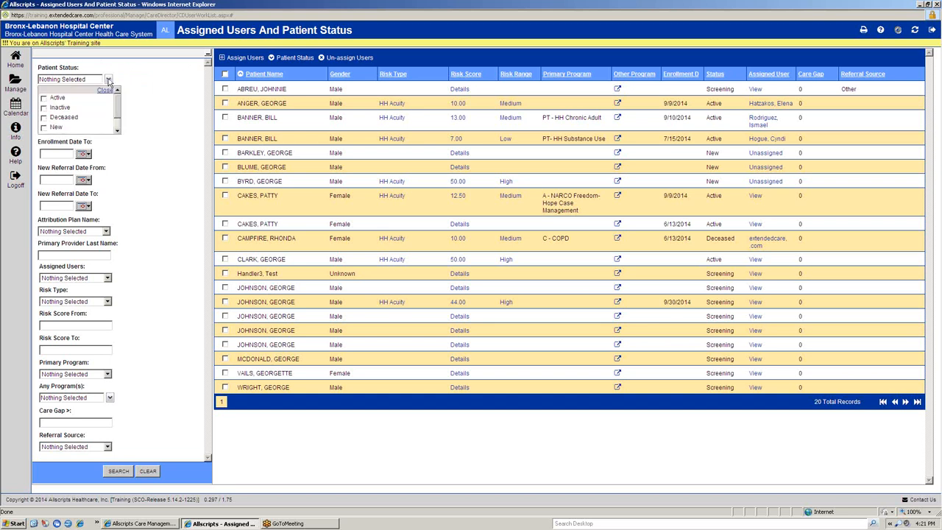
scroll(116, 110, "down", 2)
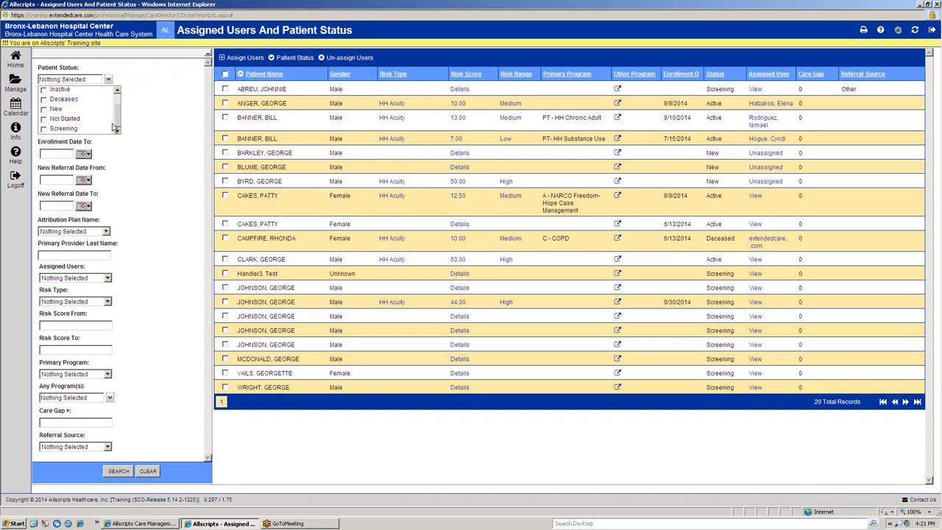
left_click(45, 111)
left_click(118, 471)
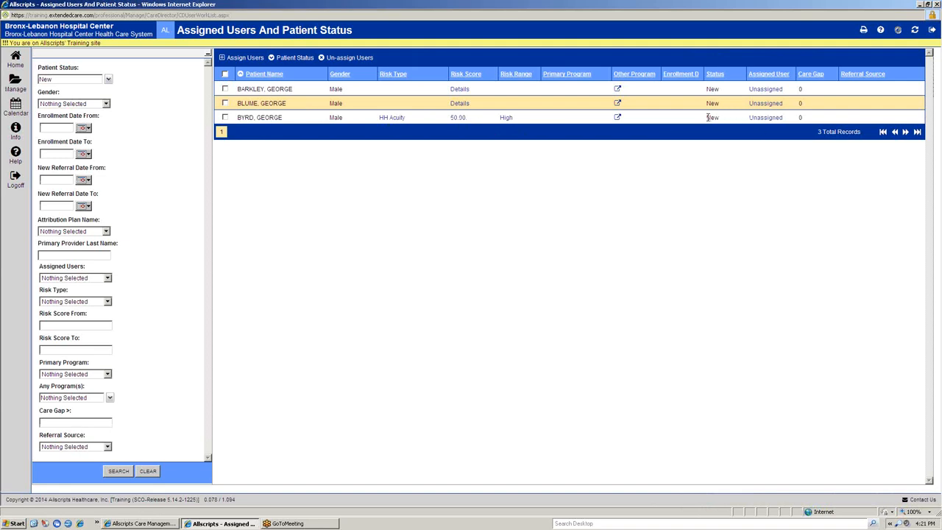
Step: Assign the supervisor from the Bronx Health Home department to the first two listed patients and return to the patient list
left_click(225, 75)
left_click(225, 75)
left_click(225, 89)
left_click(225, 103)
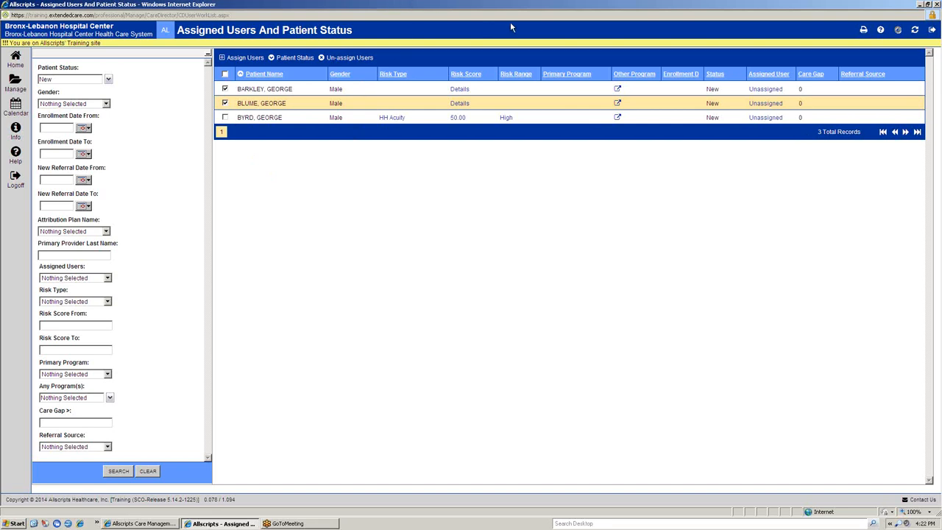
left_click(234, 58)
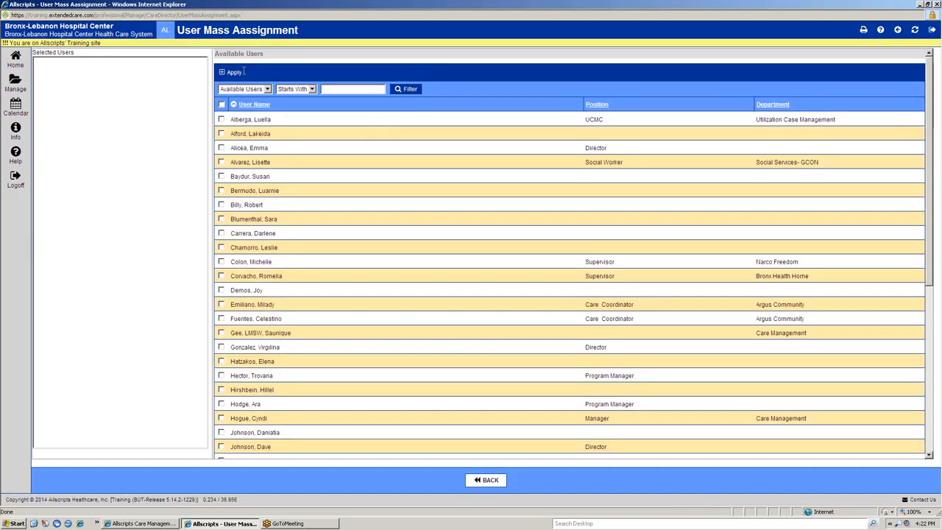
scroll(274, 218, "down", 5)
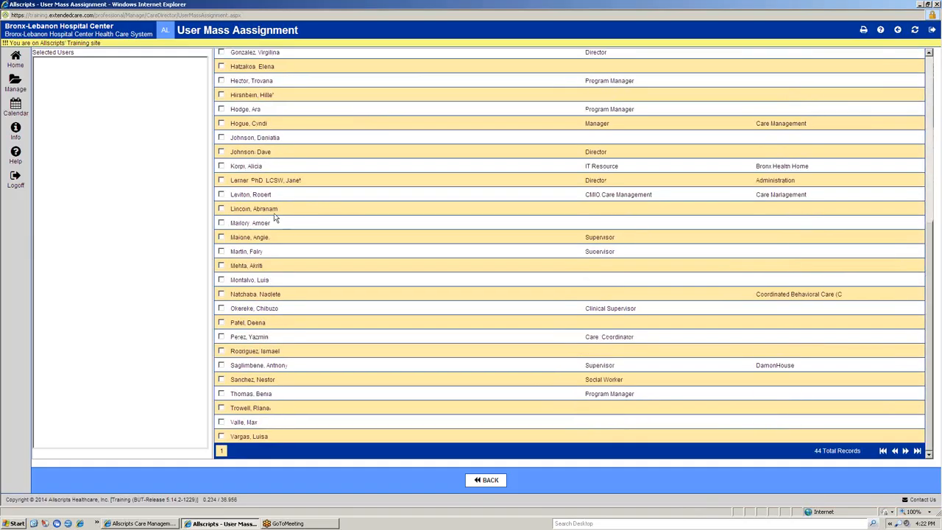
scroll(274, 217, "up", 5)
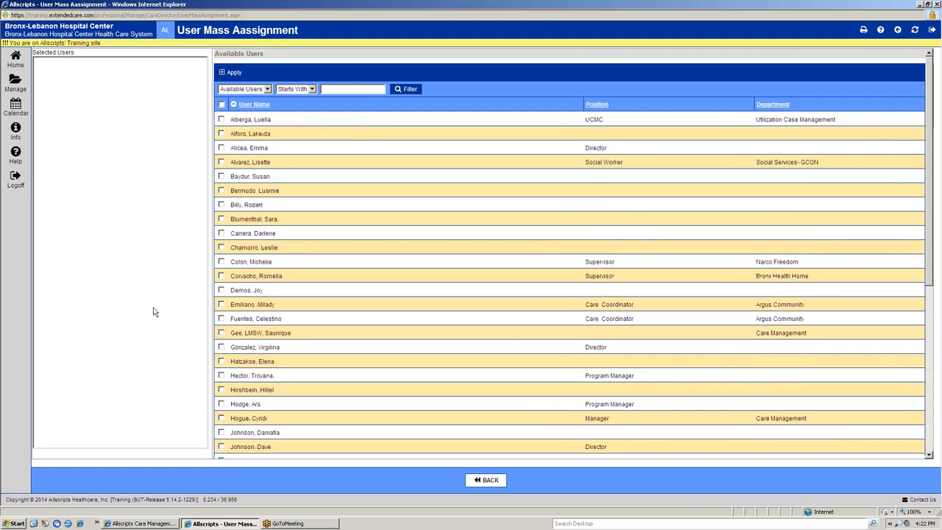
scroll(234, 257, "down", 2)
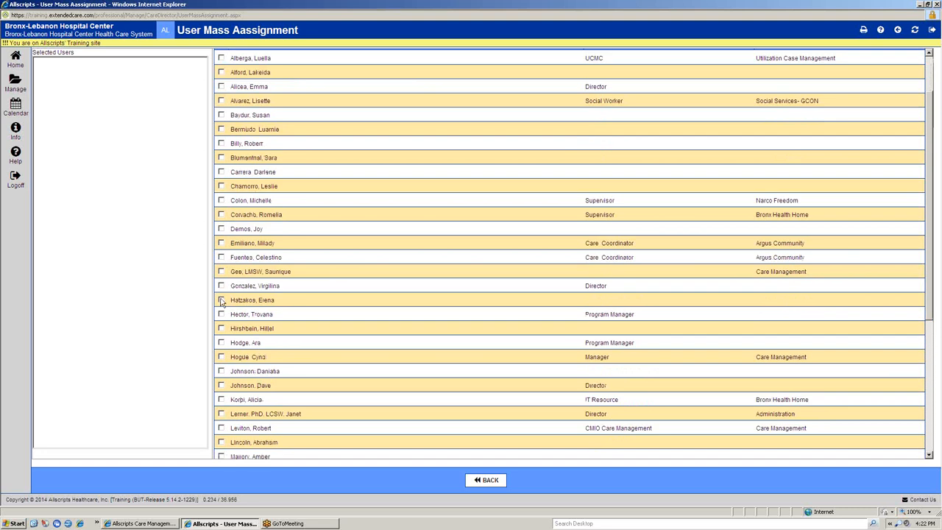
scroll(221, 302, "up", 2)
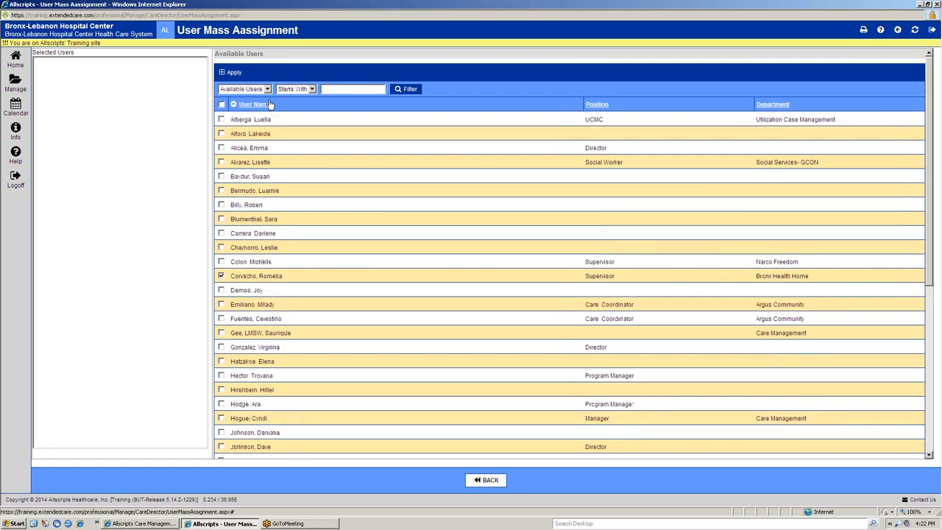
left_click(232, 74)
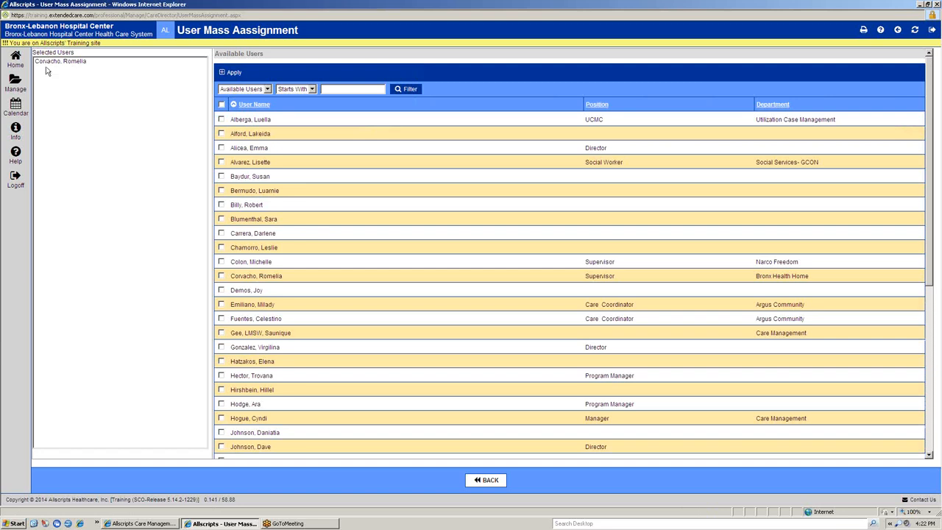
left_click(486, 482)
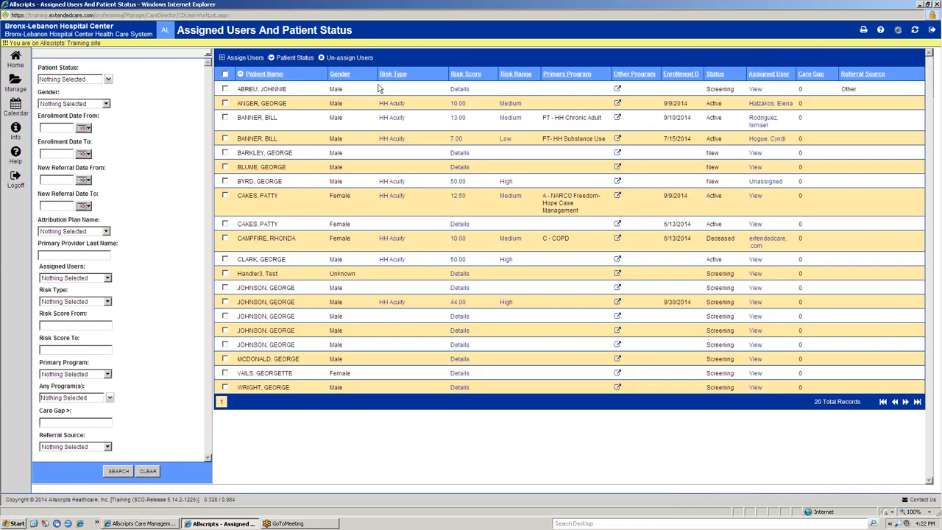
left_click(108, 79)
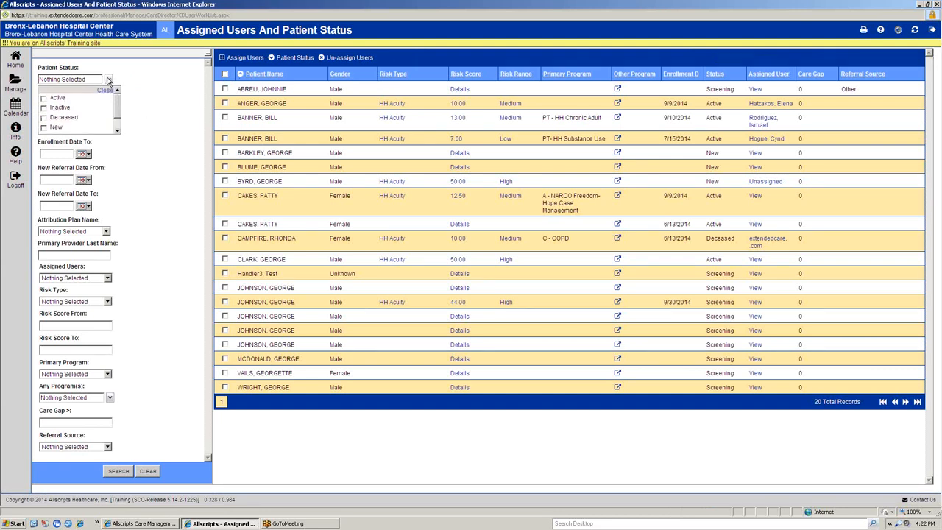
left_click(142, 113)
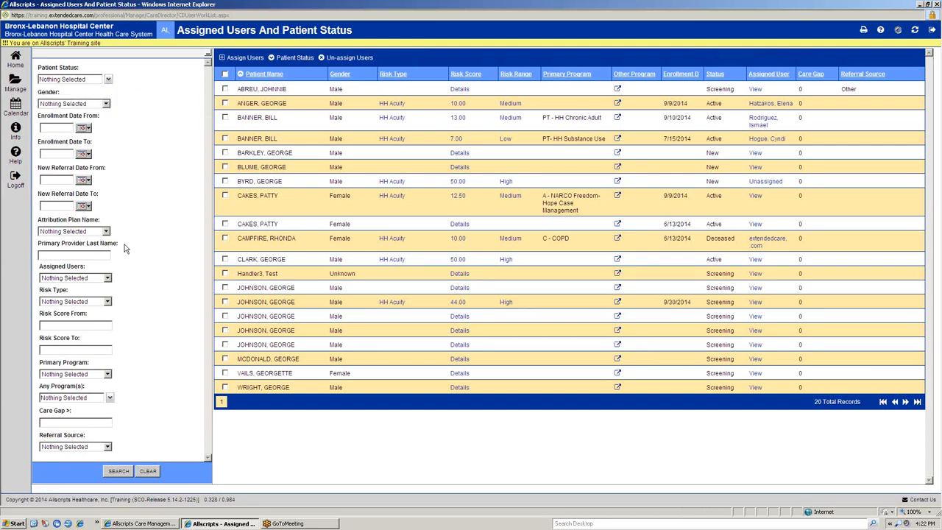
Step: Un-assign the same Bronx Health Home supervisor from the selected patients, leaving the reason blank, and return to the patient list
left_click(225, 75)
left_click(225, 74)
left_click(225, 117)
left_click(225, 183)
left_click(340, 61)
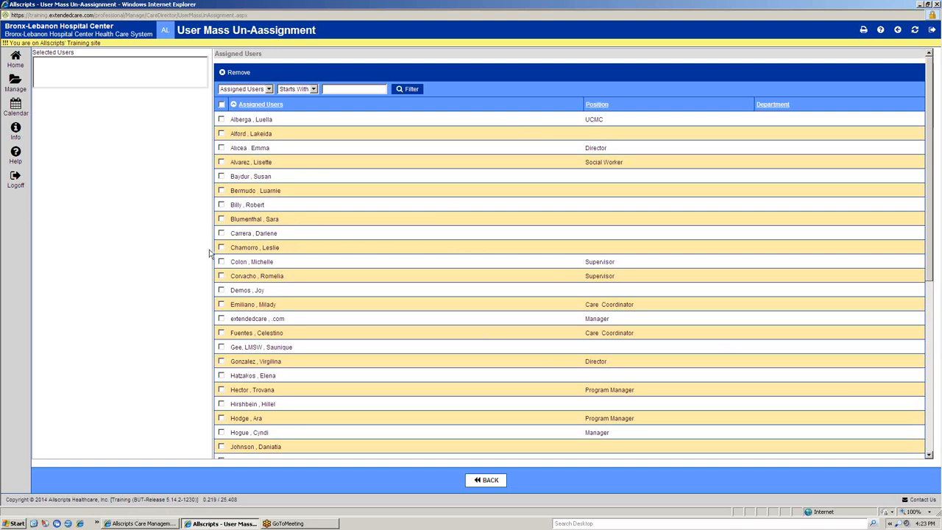
left_click(221, 277)
left_click(239, 74)
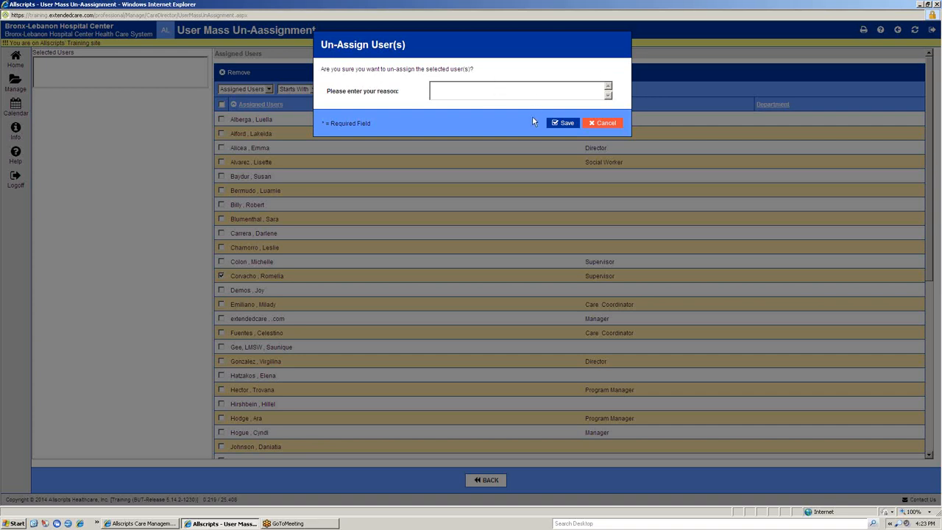
left_click(561, 123)
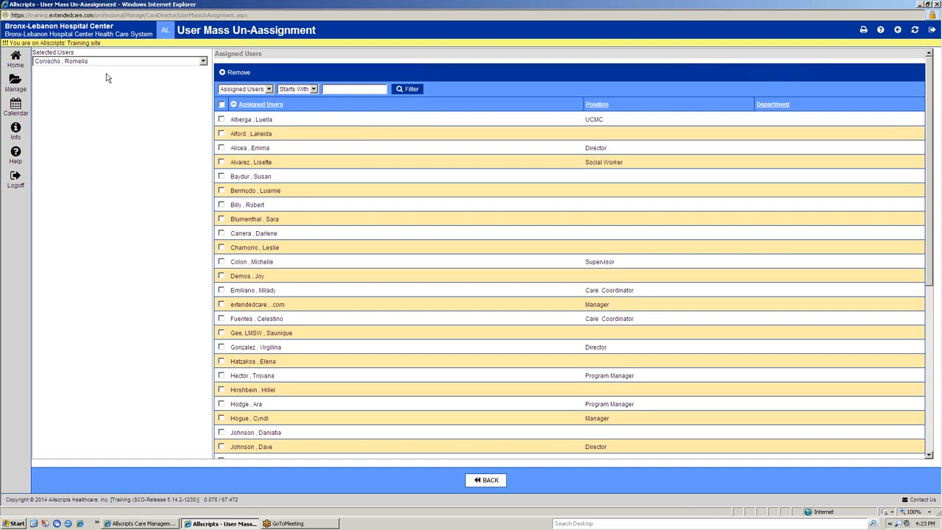
left_click(486, 480)
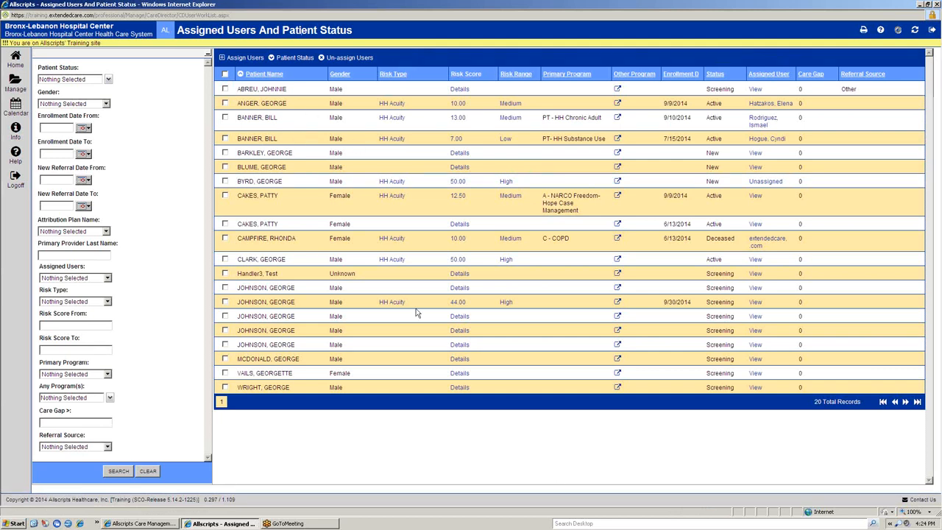
Step: Filter the patient list by the patient status Not Started
left_click(109, 80)
scroll(116, 109, "down", 2)
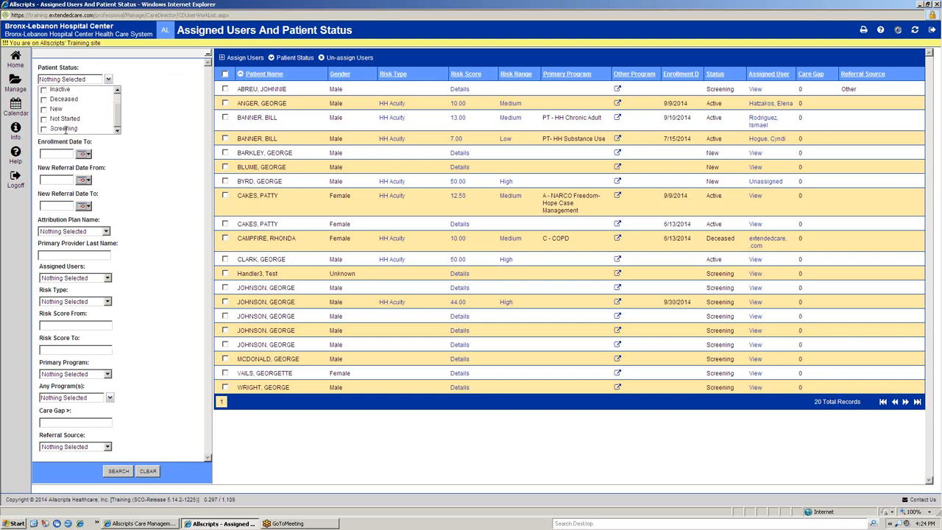
left_click(43, 119)
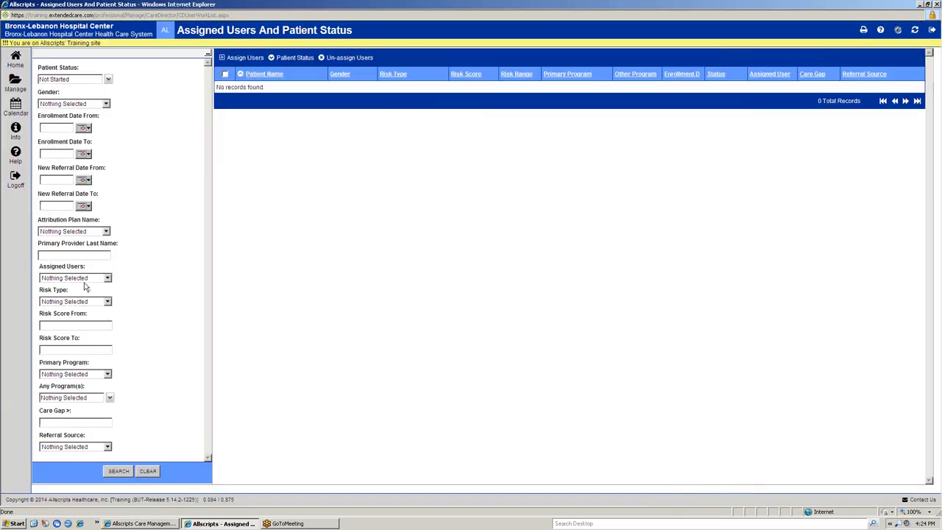
Step: Replace the Not Started filter with the patient status Screening and search the patient list
left_click(108, 79)
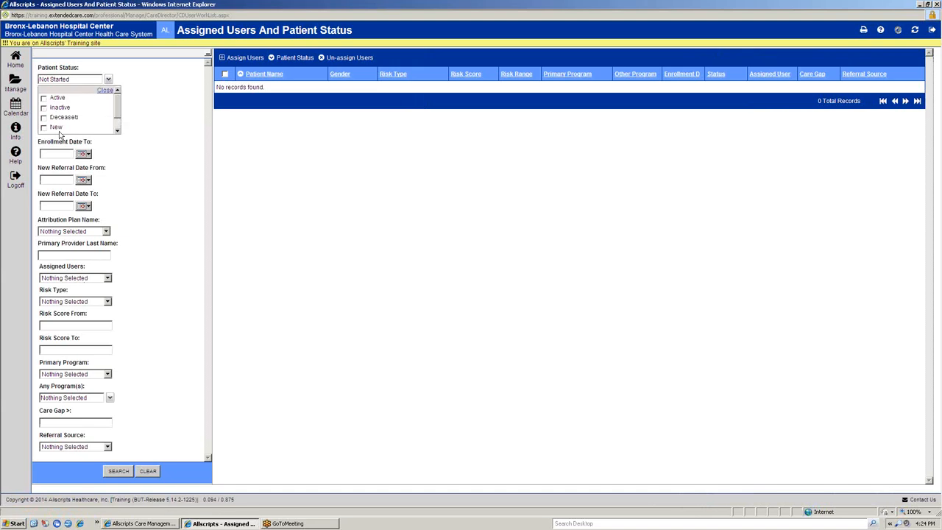
left_click_drag(117, 106, 111, 132)
left_click(44, 119)
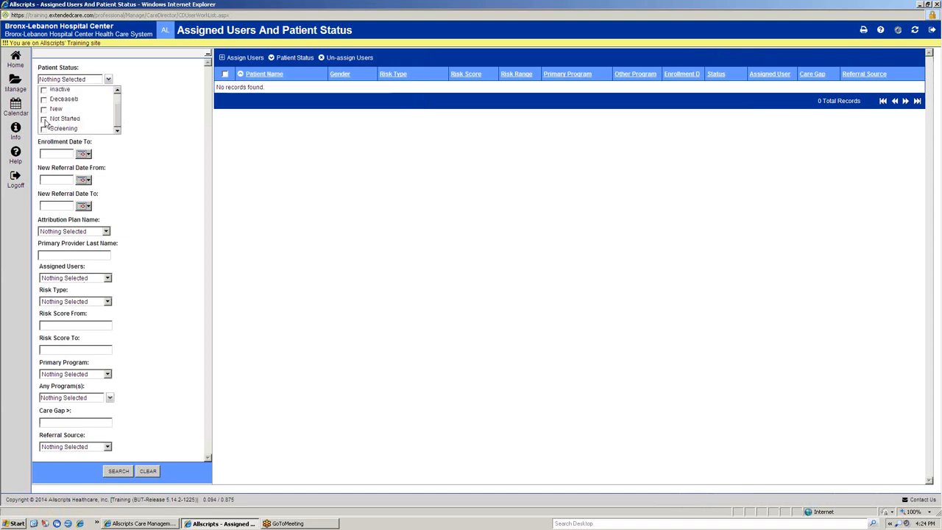
left_click(43, 128)
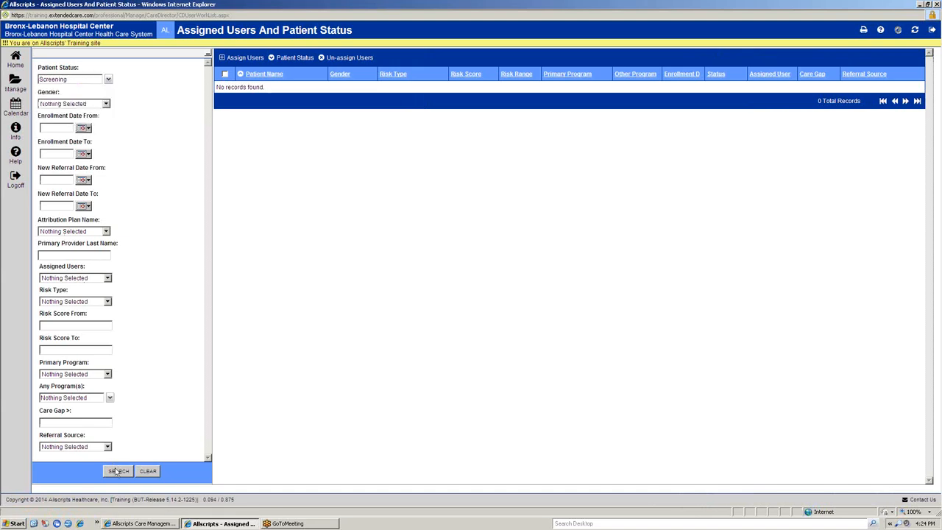
left_click(116, 470)
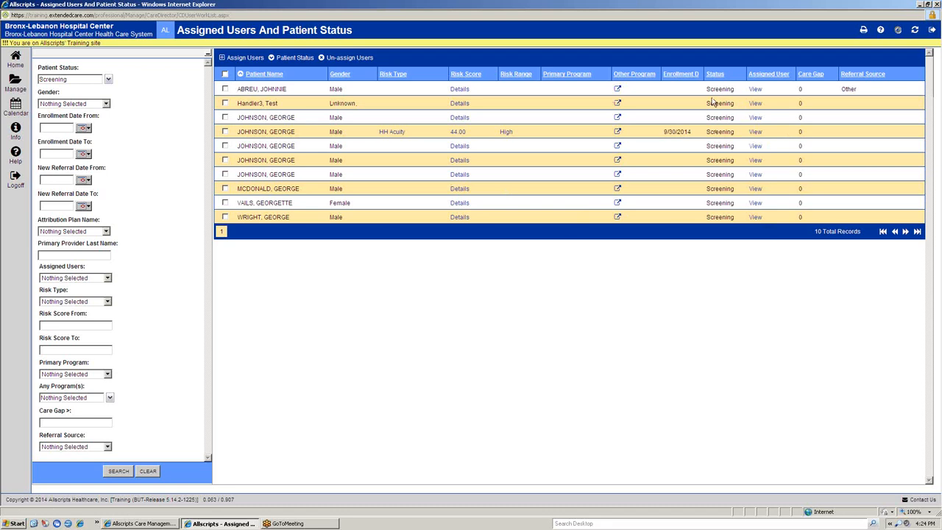
Step: Change the patient status to Inactive for the first, fourth and seventh patients in the Screening list
left_click(225, 89)
left_click(225, 174)
left_click(224, 131)
left_click(303, 59)
left_click(486, 72)
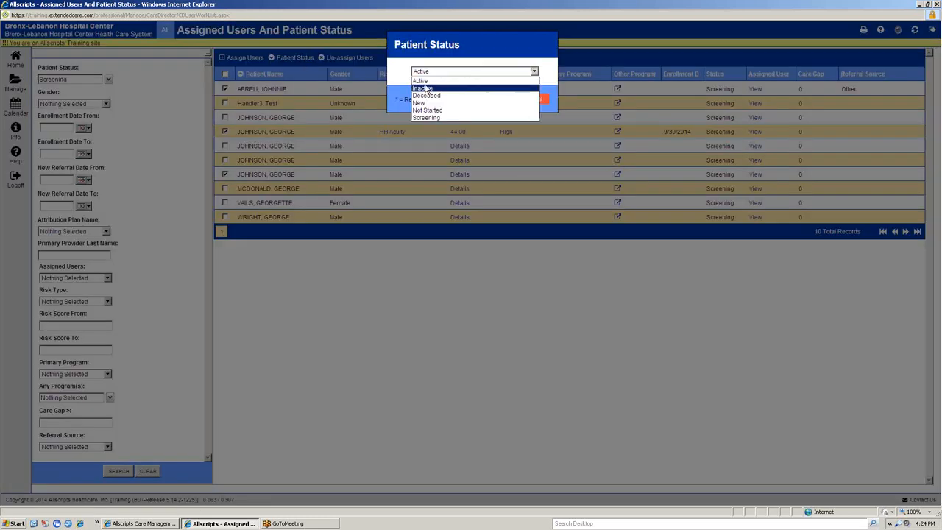
left_click(425, 89)
left_click(483, 99)
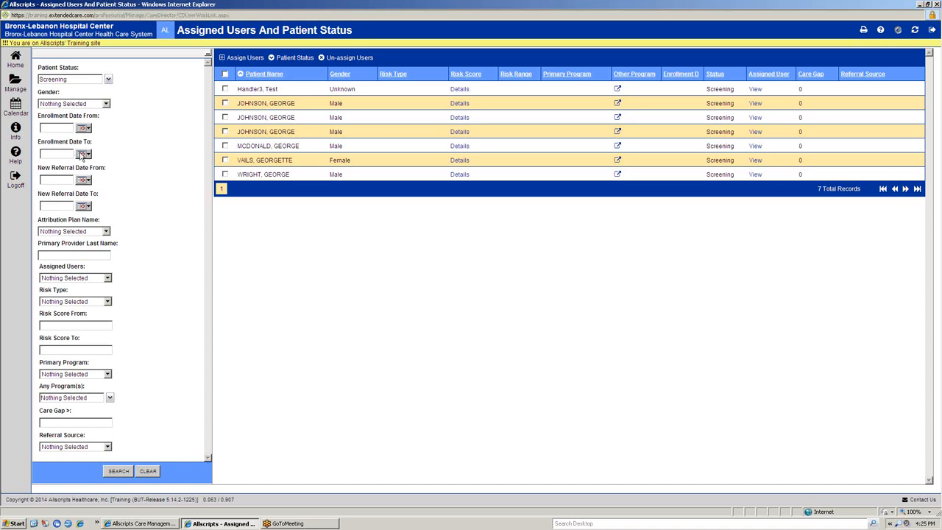
Step: Open the View Calendar Events page, look over the daily schedule, and switch to the weekly view
left_click(16, 107)
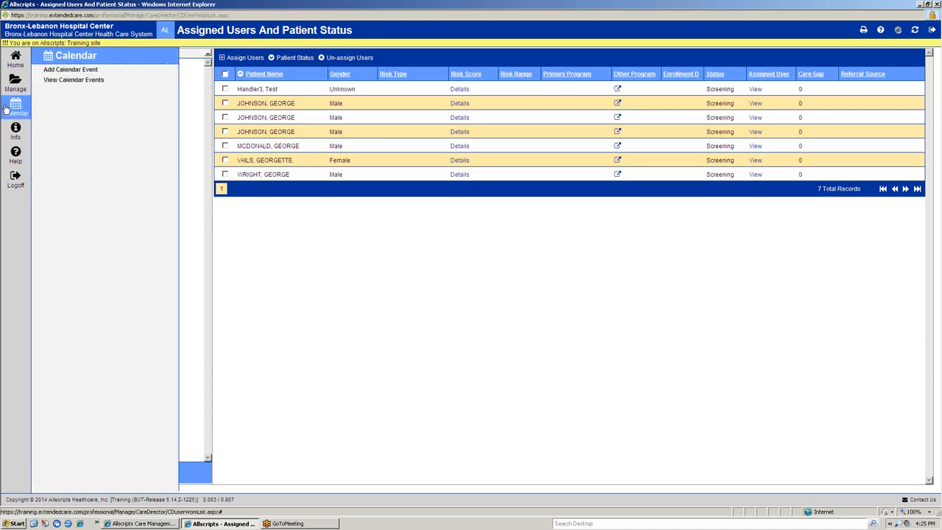
left_click(83, 81)
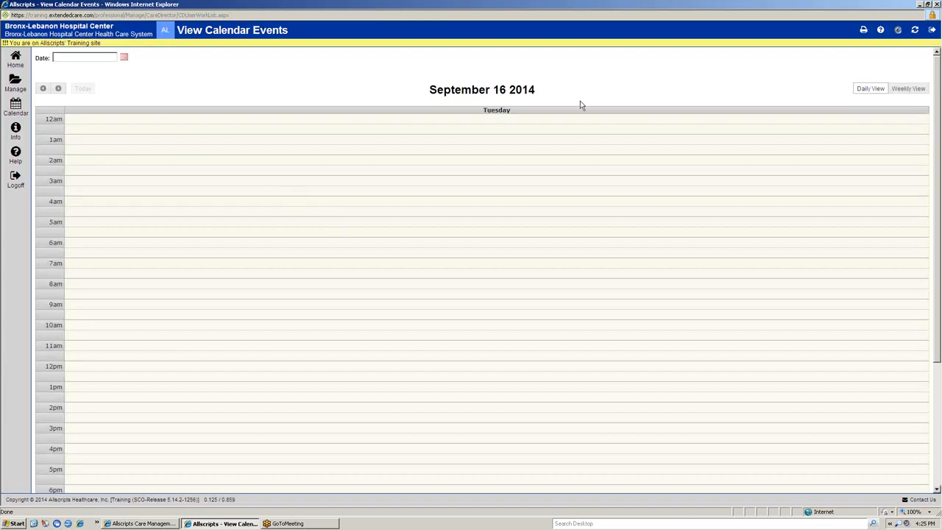
scroll(500, 295, "down", 3)
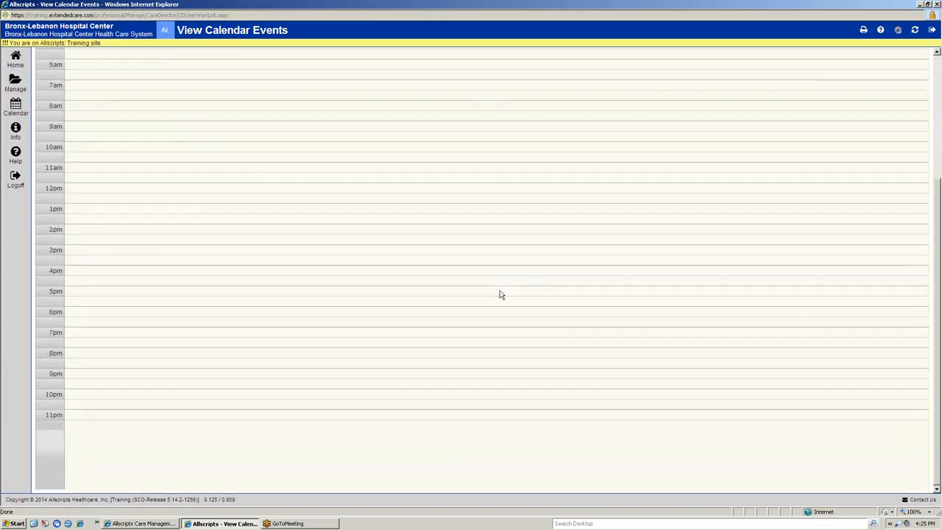
scroll(500, 294, "up", 5)
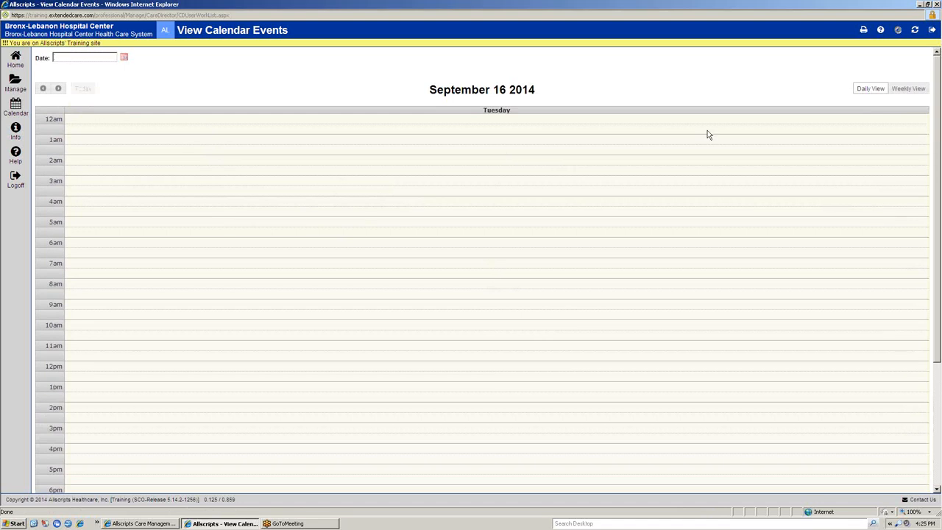
left_click(901, 92)
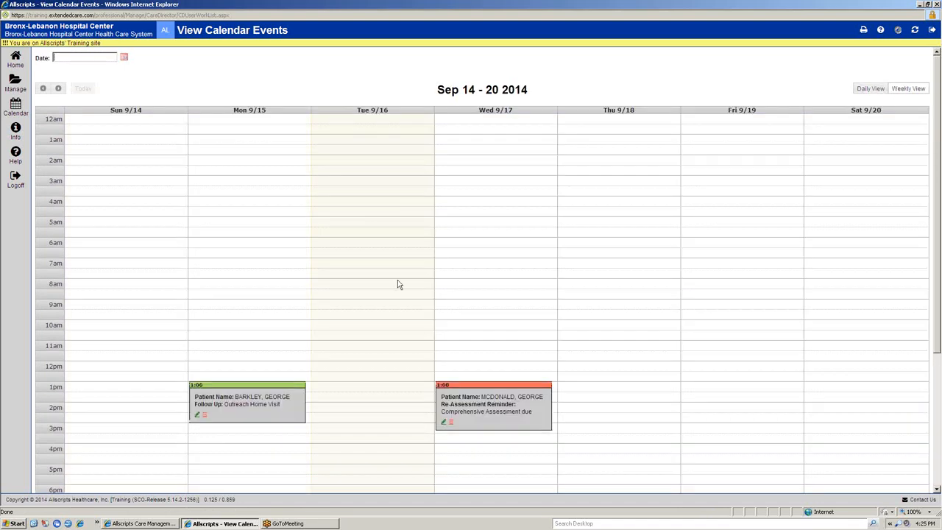
scroll(393, 270, "down", 3)
scroll(393, 270, "up", 3)
Step: Jump the weekly calendar to 09/22/2014, return it to 09/15/2014, and examine that week's events
left_click(125, 57)
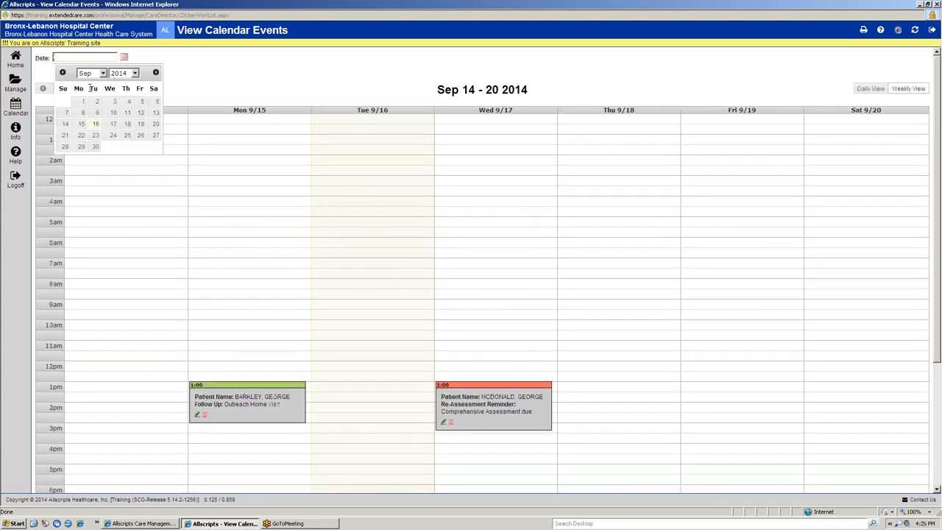
left_click(124, 59)
left_click(125, 60)
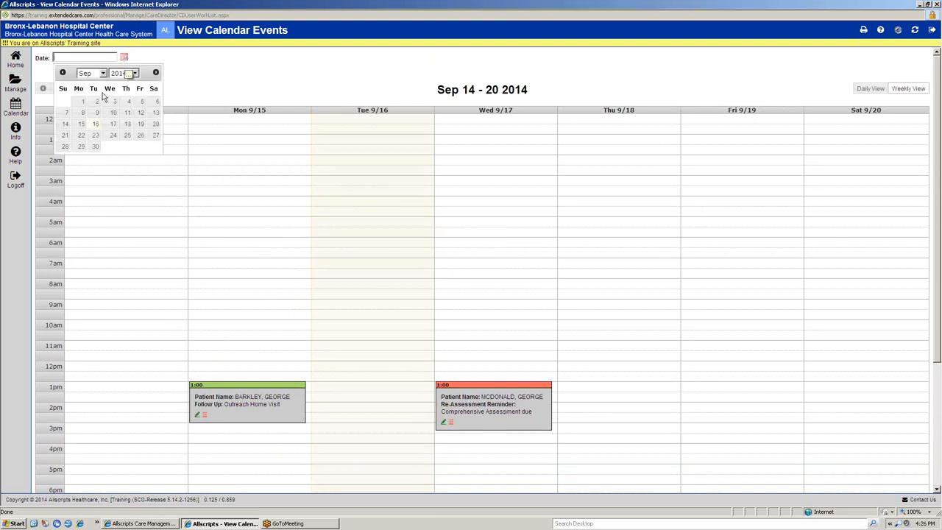
left_click(82, 139)
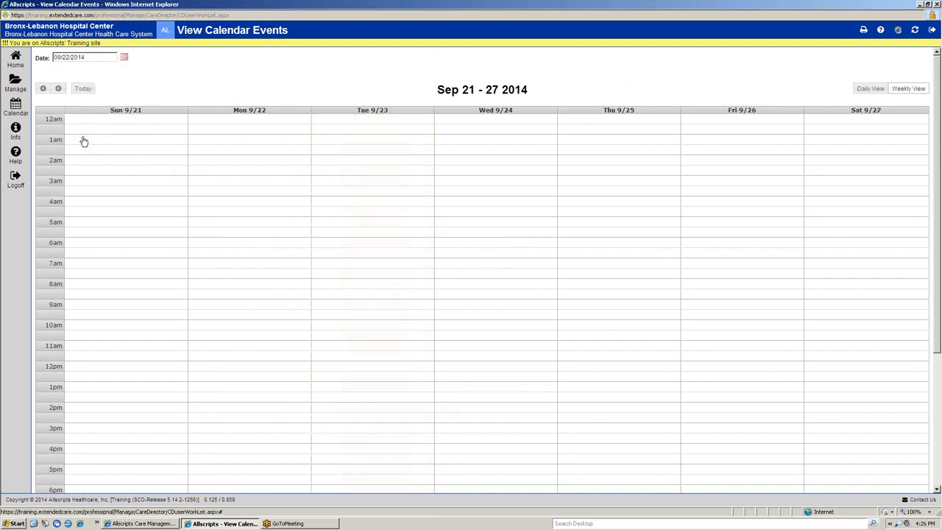
left_click(124, 61)
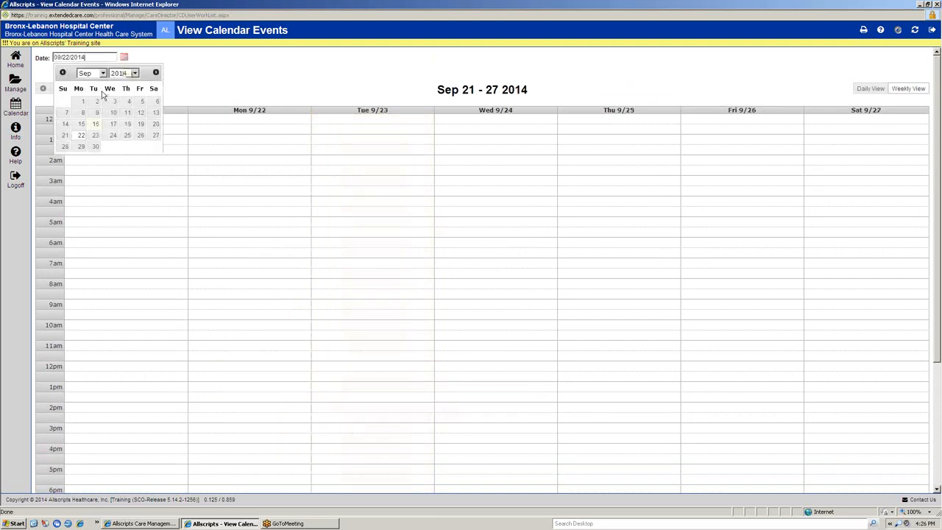
left_click(82, 125)
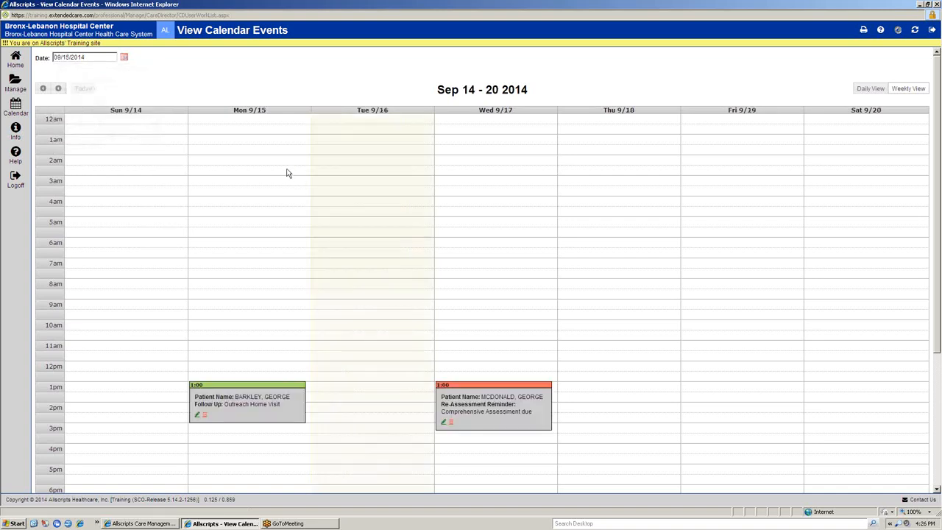
scroll(345, 248, "down", 3)
scroll(345, 243, "up", 3)
mouse_move(291, 389)
mouse_move(476, 396)
scroll(602, 330, "down", 3)
scroll(593, 327, "up", 3)
Step: Set the outcome of the Wednesday 9/17 re-assessment reminder to Complete, save it, and check the event in the weekly view
left_click(445, 424)
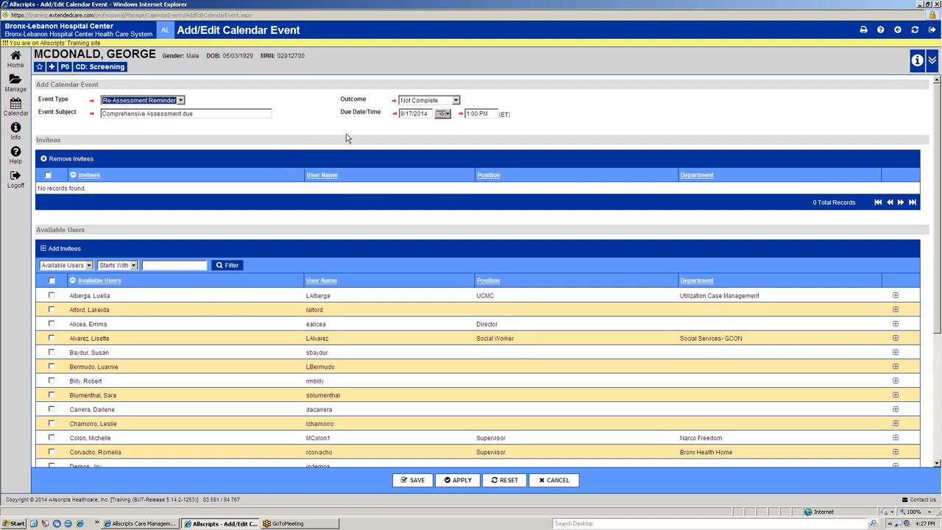
left_click(180, 102)
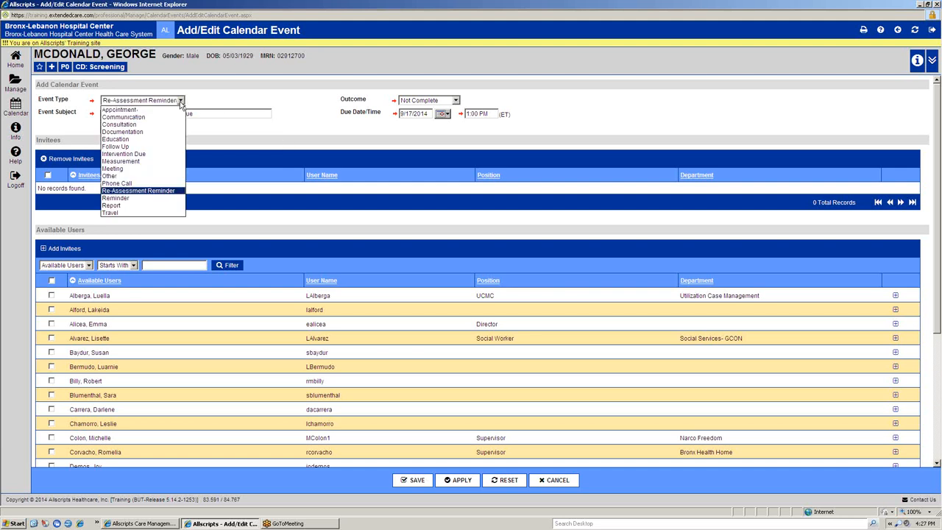
left_click(170, 191)
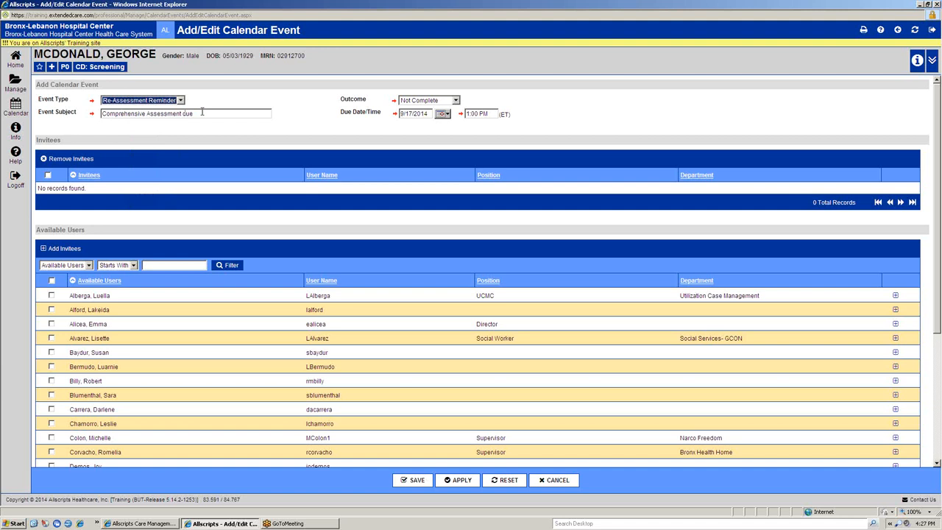
left_click(459, 102)
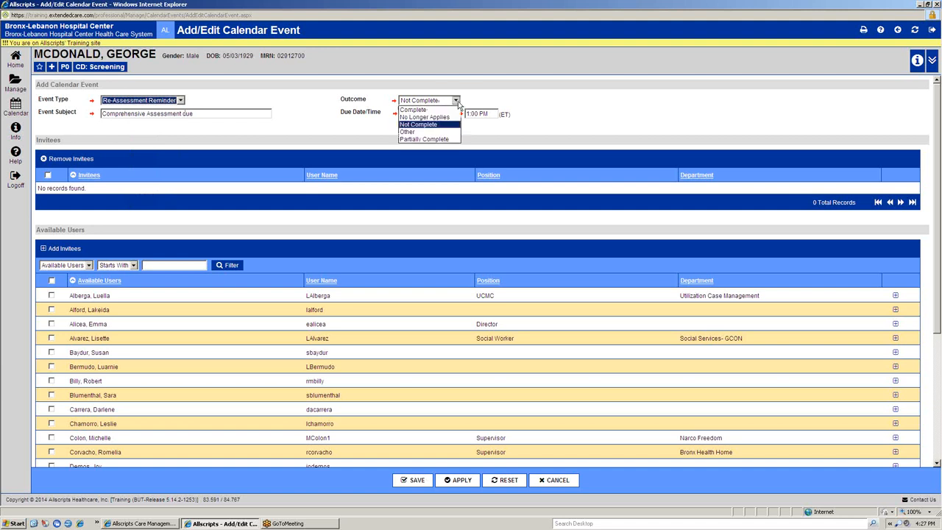
left_click(418, 109)
left_click(411, 143)
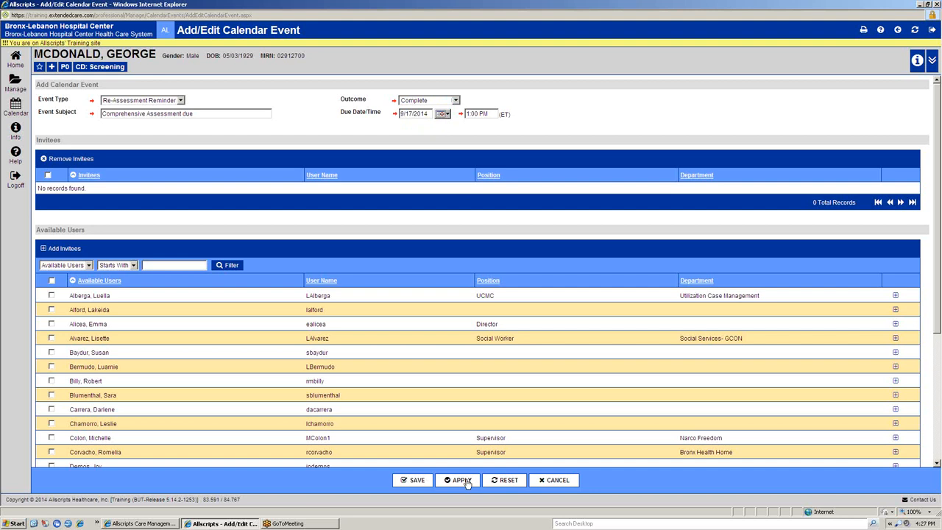
left_click(418, 481)
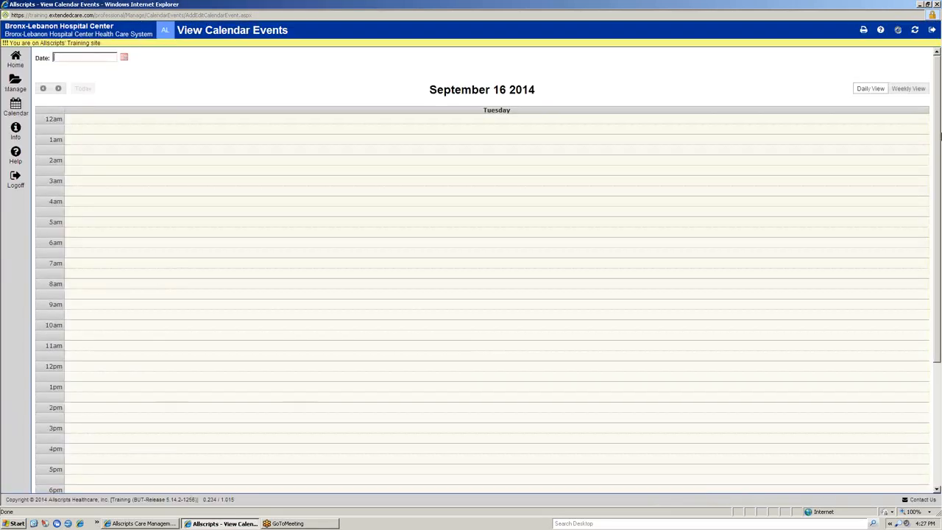
left_click(905, 89)
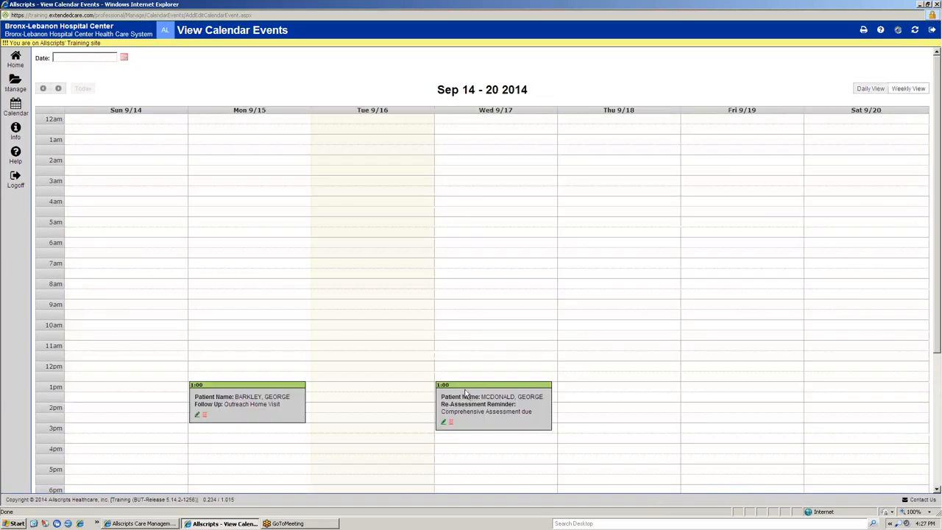
mouse_move(515, 387)
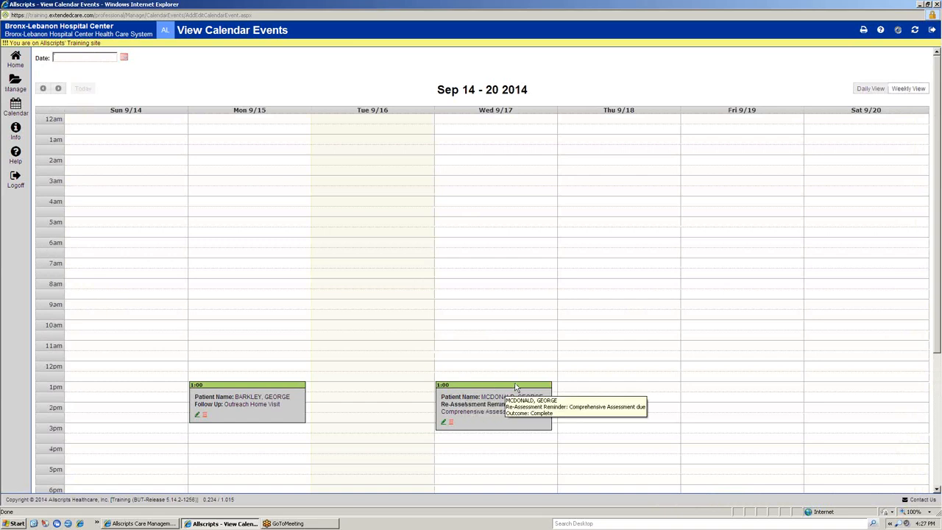
Step: Set the Wednesday 9/17 re-assessment reminder's outcome to Partially Complete, save it, and show the weekly view
left_click(443, 422)
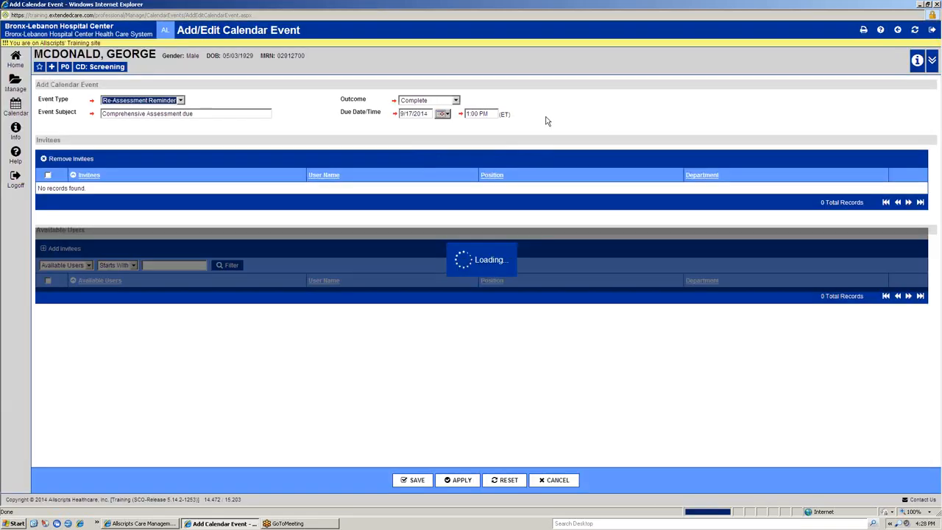
left_click(456, 100)
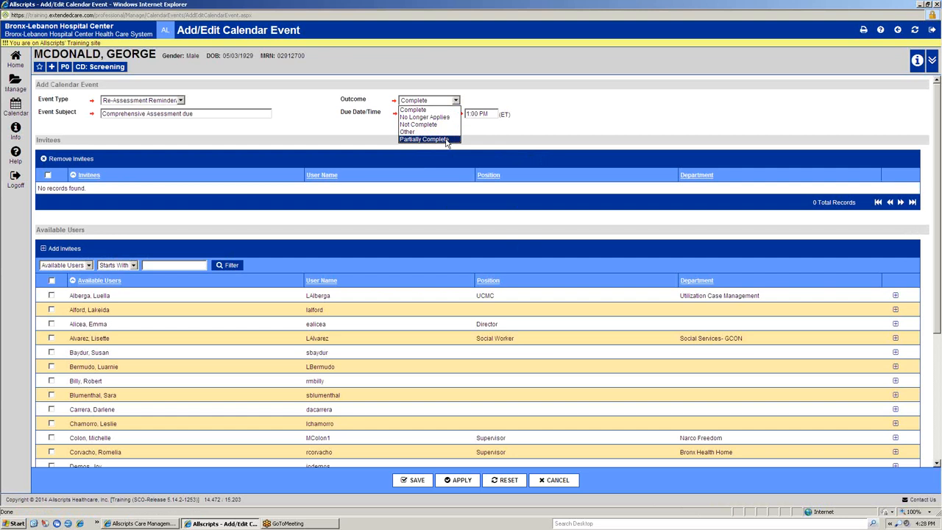
left_click(446, 140)
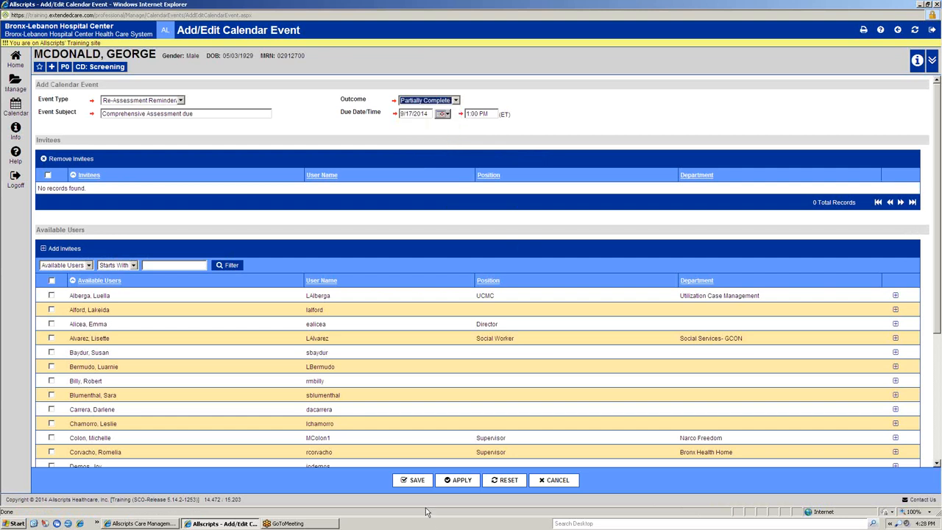
left_click(415, 480)
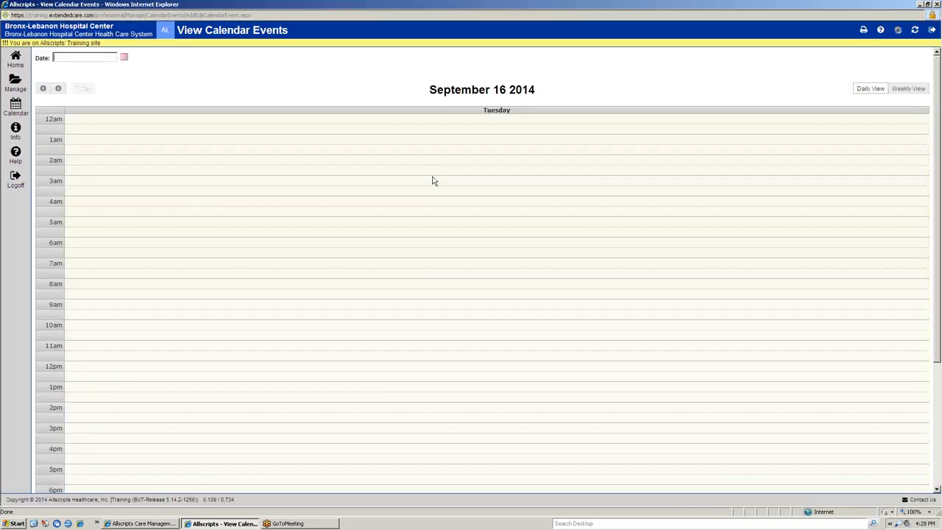
left_click(909, 88)
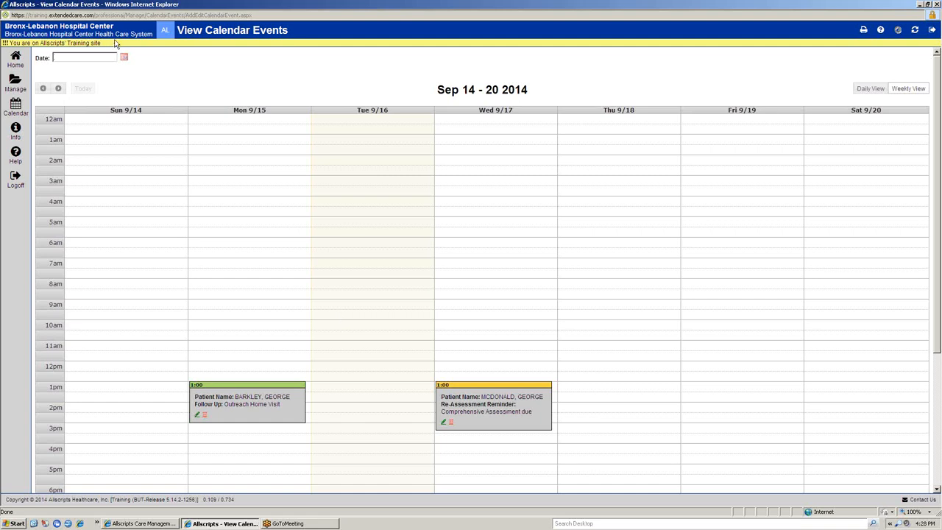
Step: Start a new calendar event for the patient in the eighth row of the patient search list
left_click(15, 107)
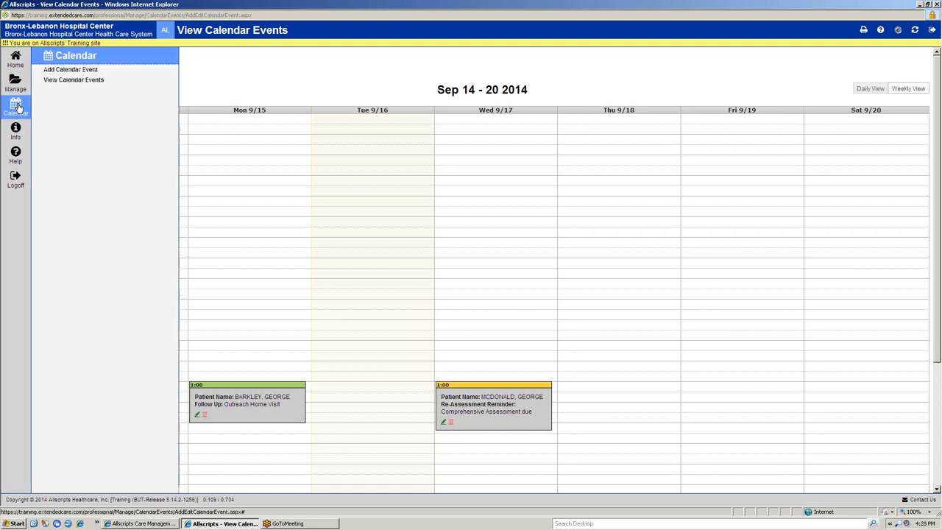
left_click(110, 71)
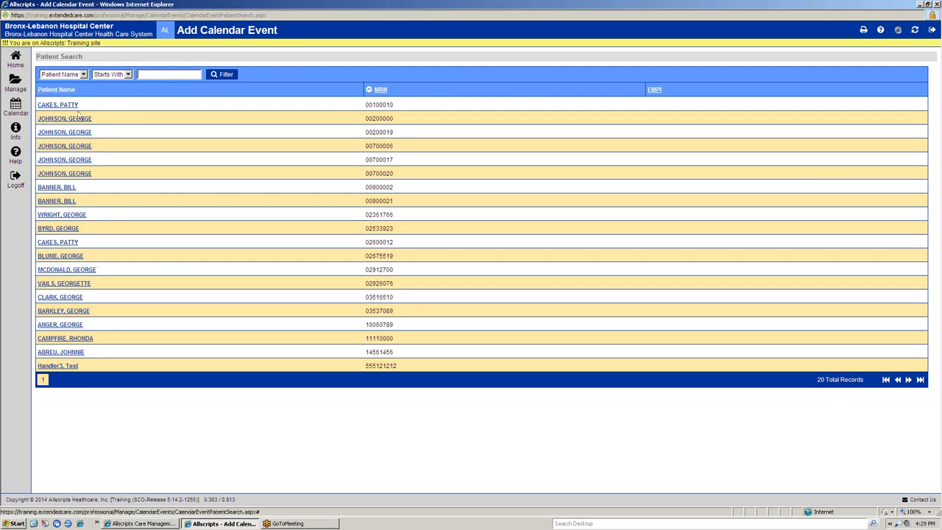
left_click(66, 202)
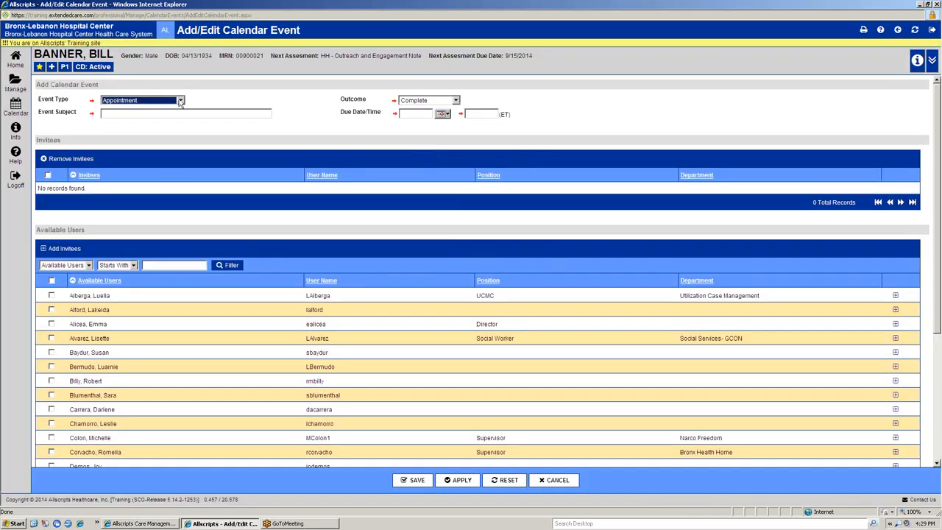
Step: Set the event type to Follow Up and enter the subject "Need to Follow Up with PCP"
left_click(181, 101)
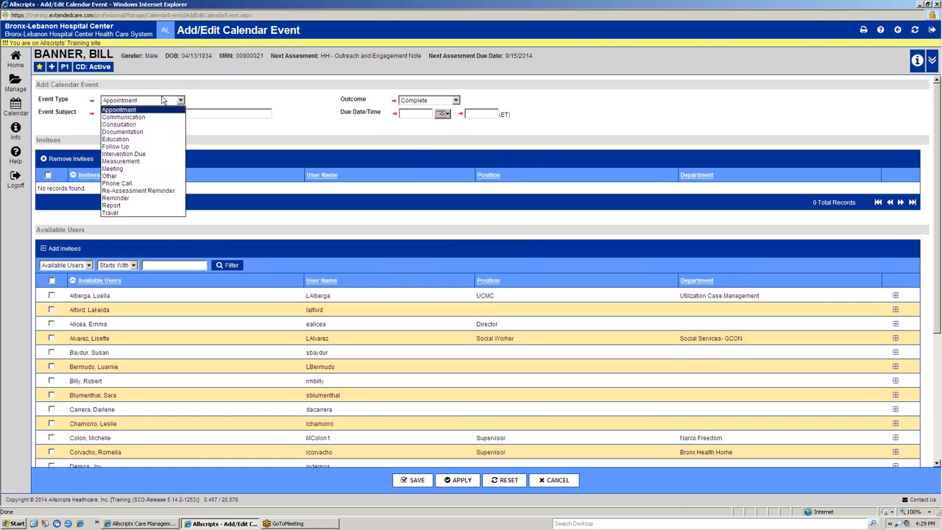
left_click(148, 147)
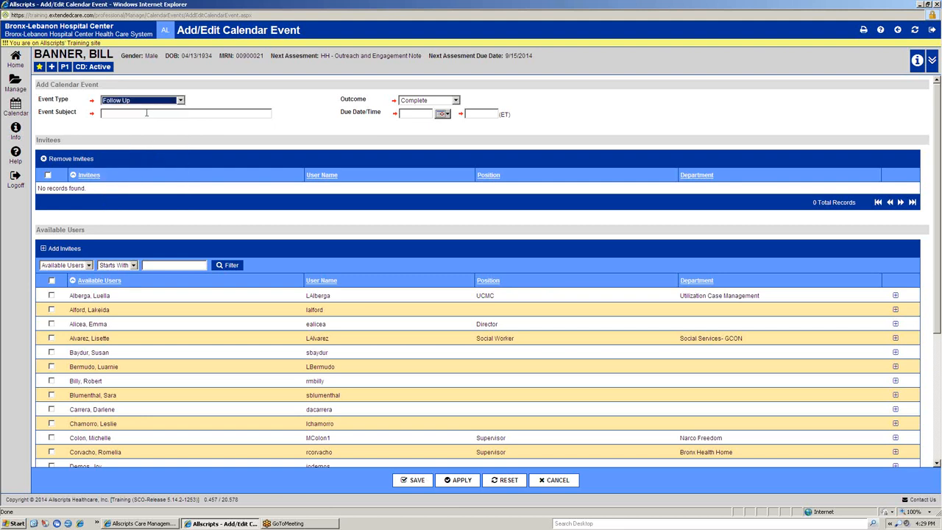
left_click(146, 113)
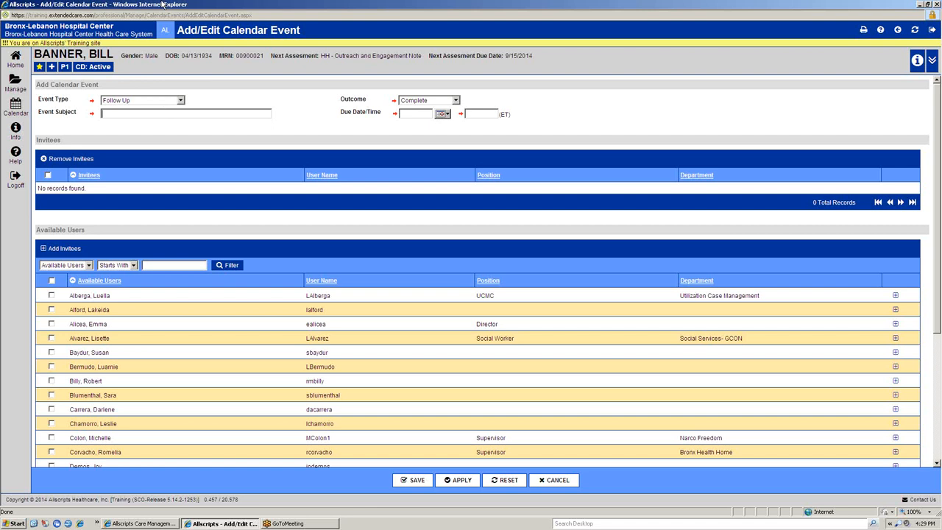
type("Neeo to Follow Up with PCP")
Step: Set the event's outcome to Not Complete and its due date and time to 9/17/2014 at 14:00
left_click(455, 101)
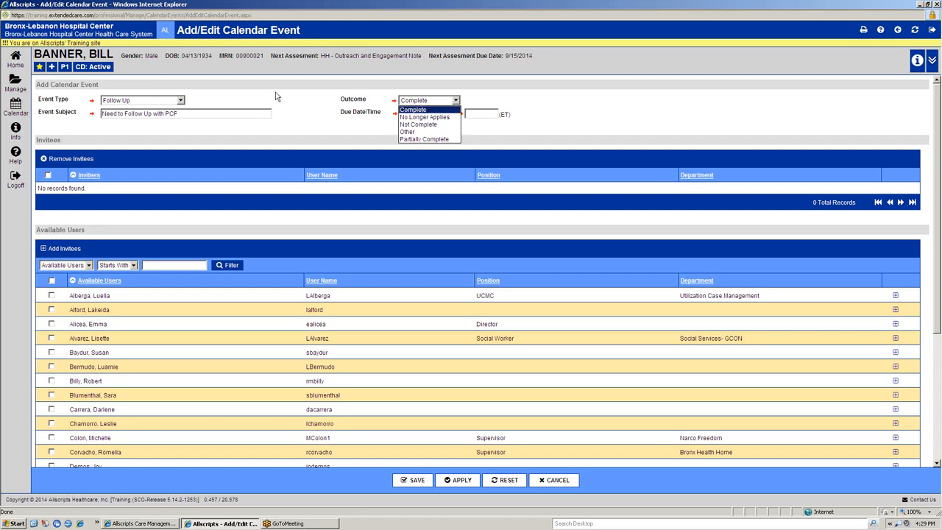
left_click(418, 124)
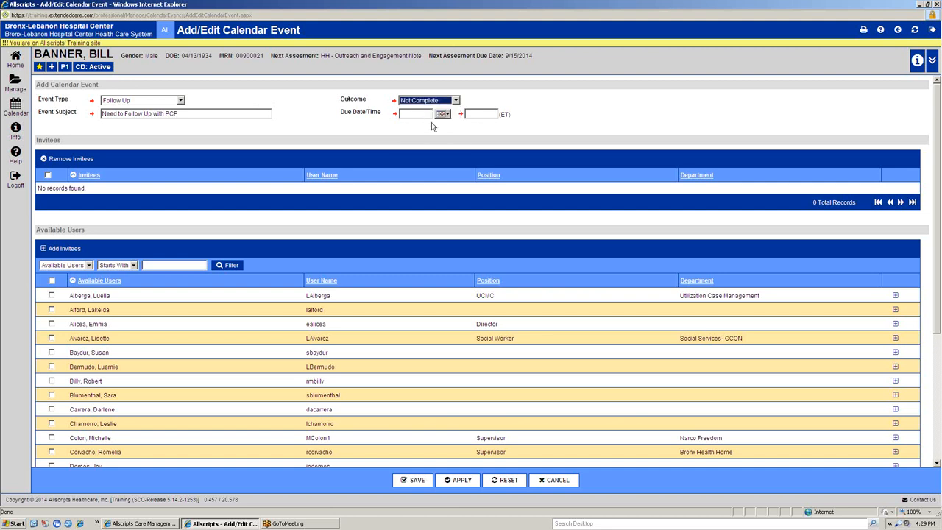
left_click(444, 114)
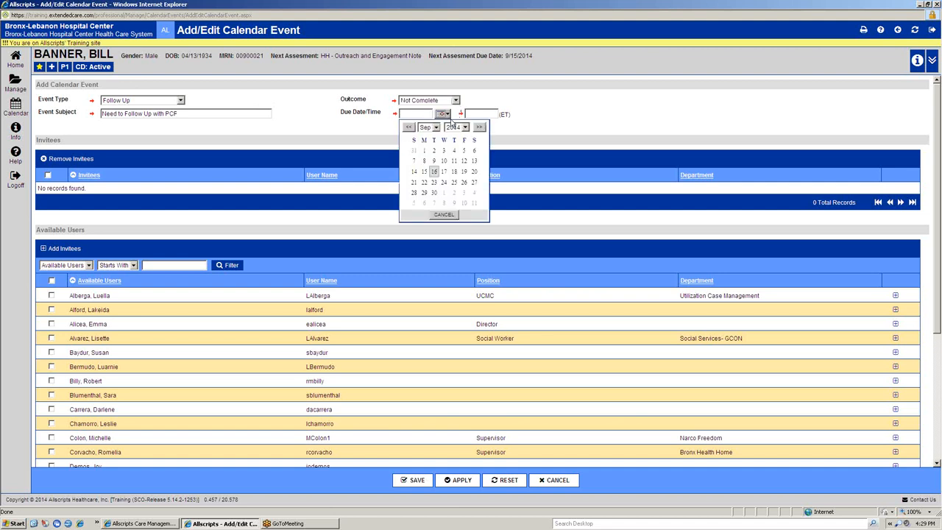
left_click(444, 170)
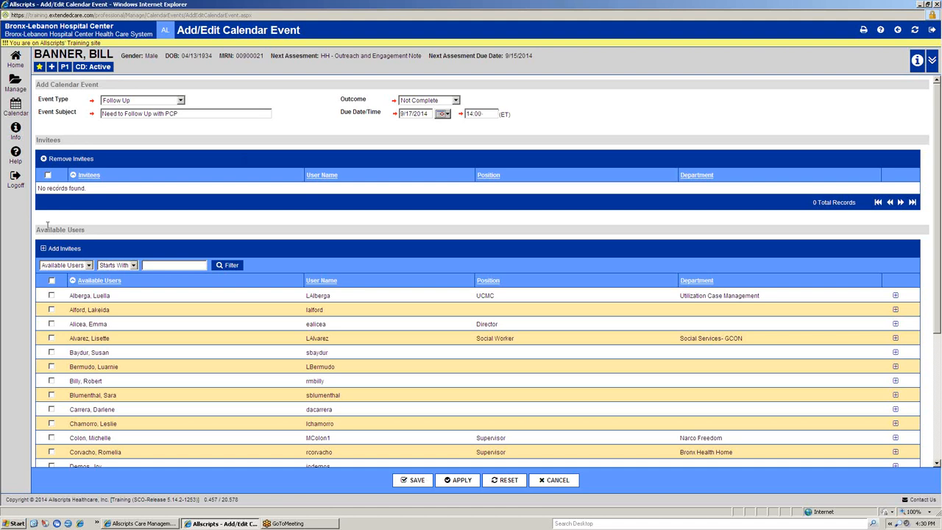
Step: Add the Bronx Health Home supervisor from the available users as an invitee and save the calendar event
scroll(52, 217, "down", 2)
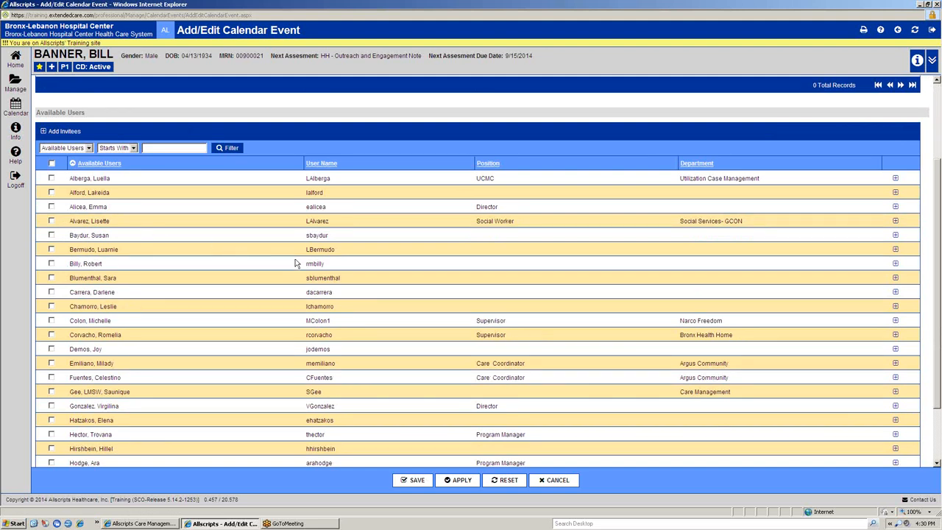
scroll(140, 275, "down", 2)
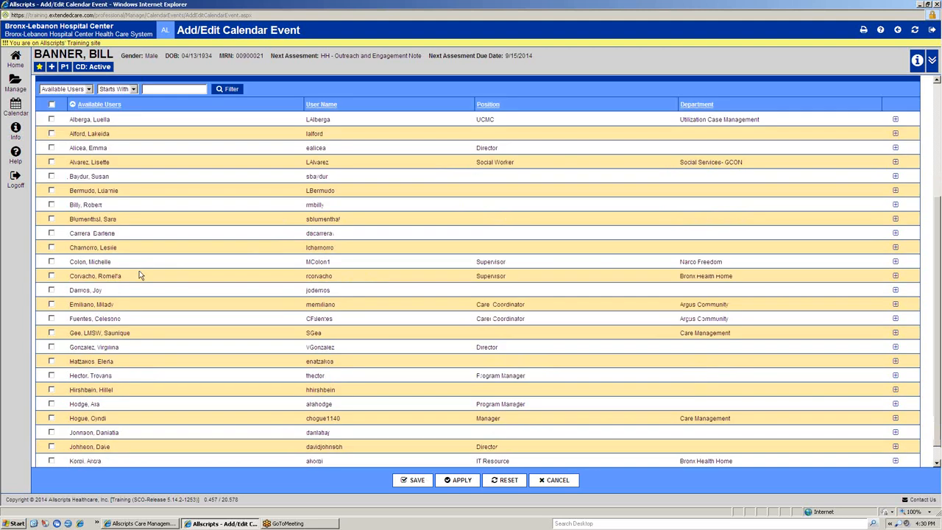
scroll(140, 275, "up", 2)
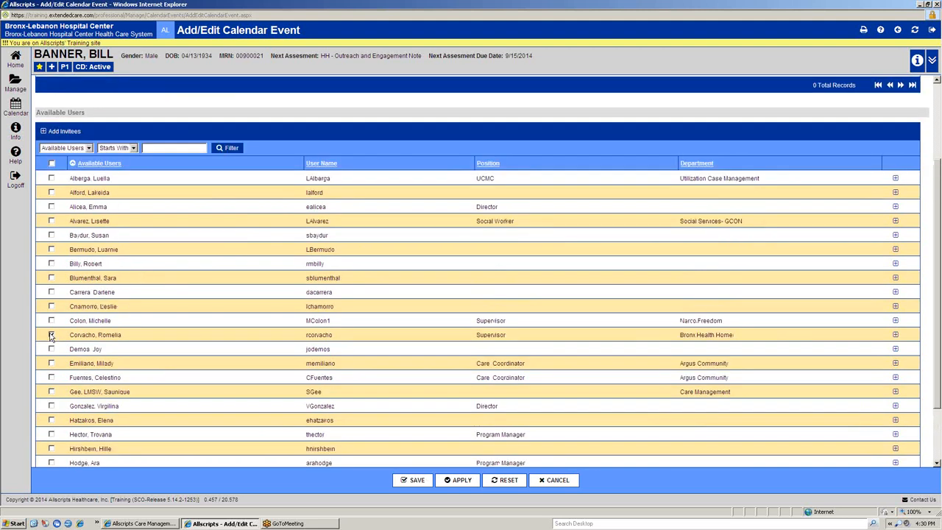
left_click(64, 133)
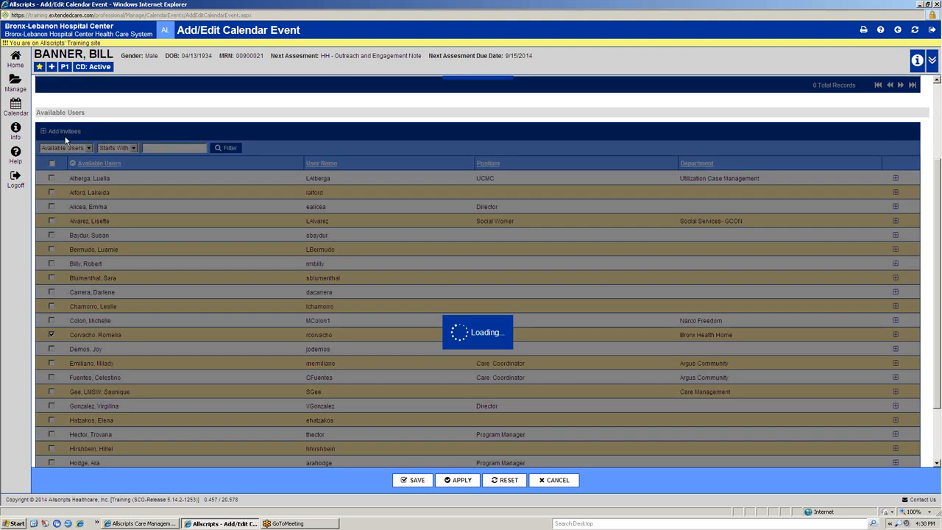
scroll(161, 236, "up", 4)
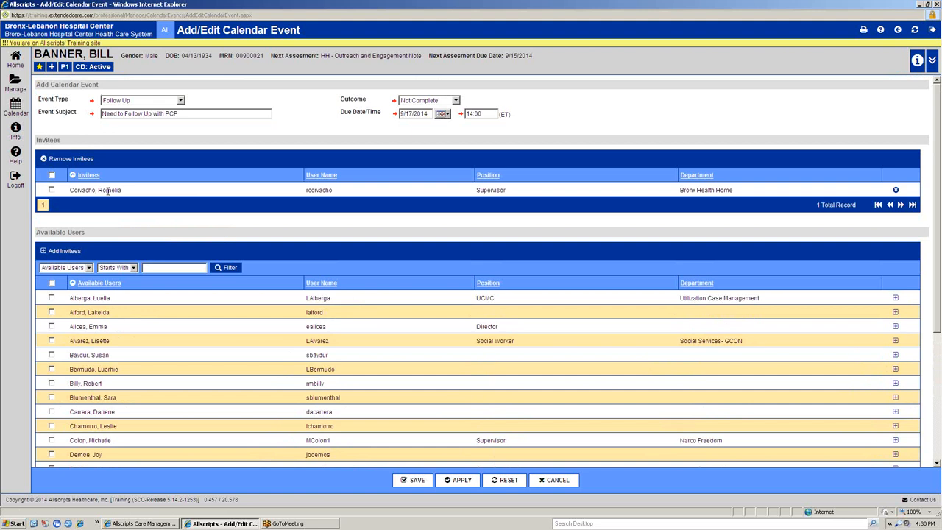
left_click(52, 190)
left_click(51, 189)
left_click(417, 480)
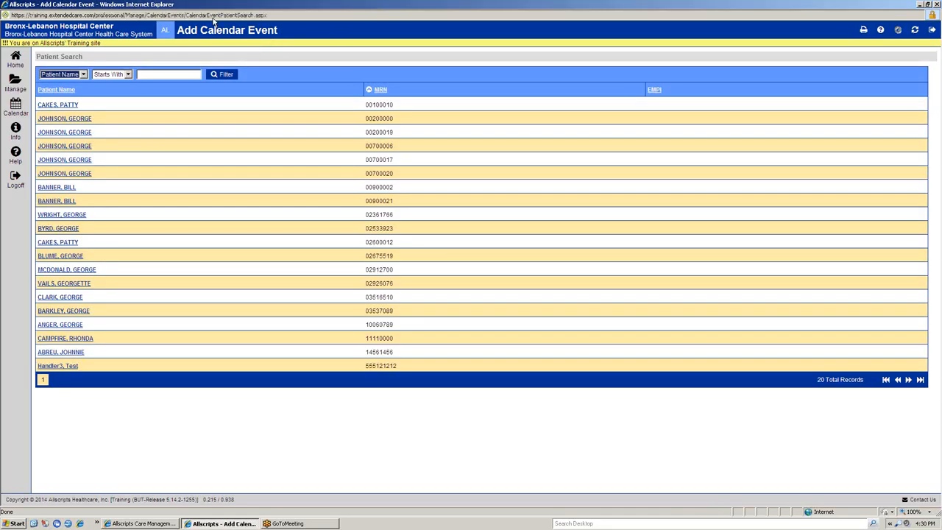
Step: Open the View Calendar Events page in weekly view and examine the events on Monday 9/15 and Wednesday 9/17
left_click(16, 107)
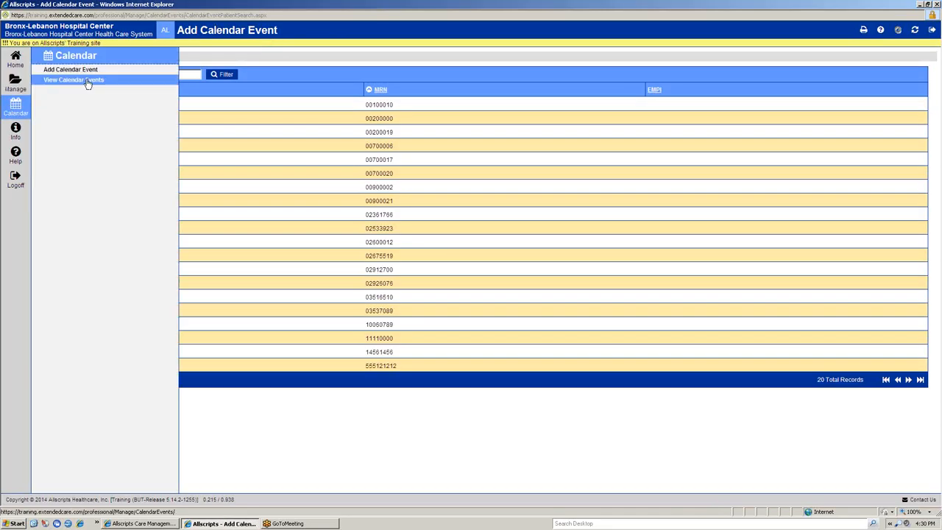
left_click(81, 80)
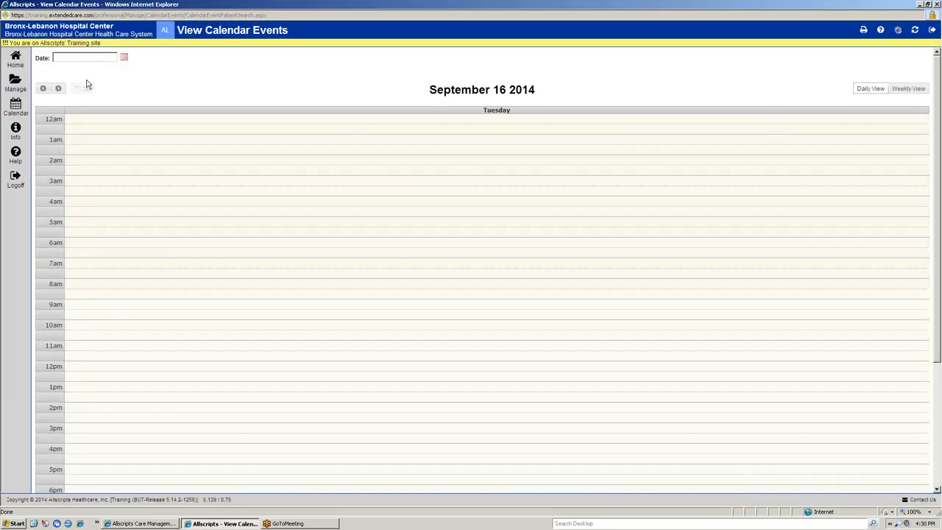
left_click(911, 88)
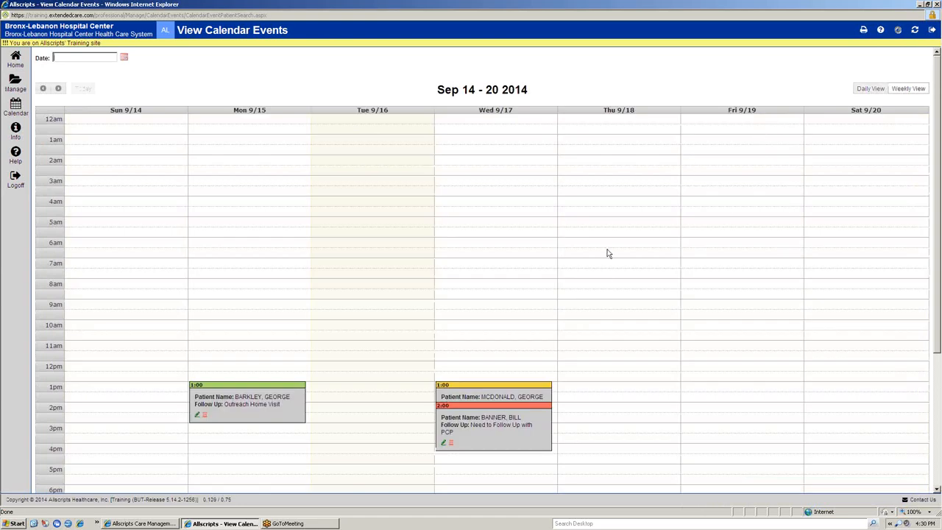
scroll(606, 283, "down", 1)
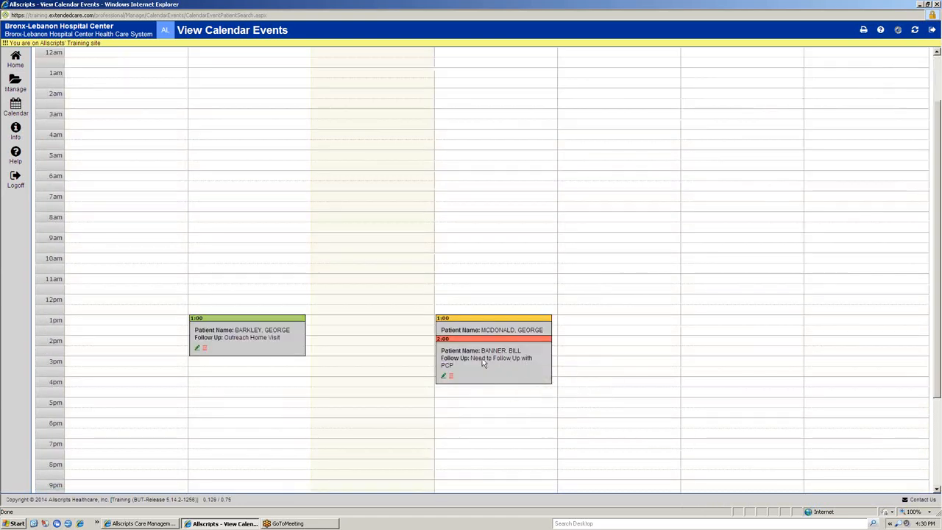
mouse_move(542, 366)
mouse_move(211, 323)
scroll(155, 182, "up", 2)
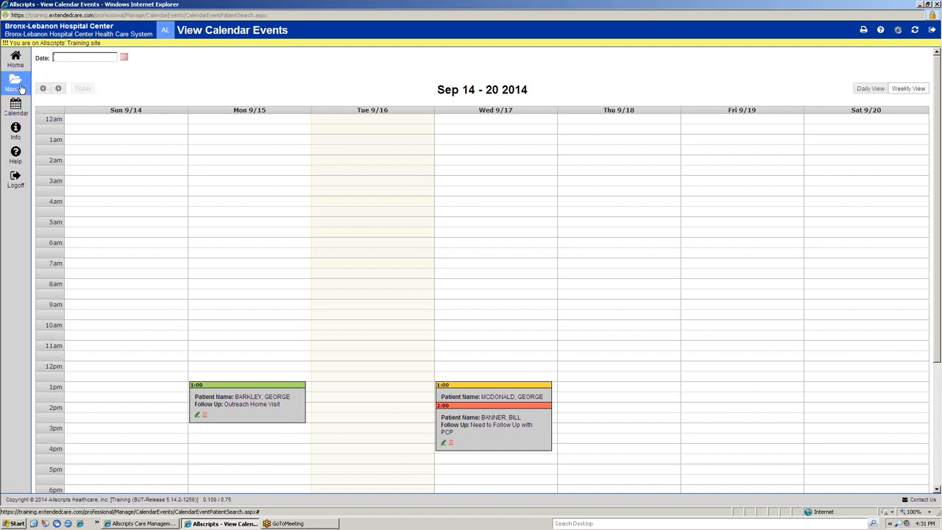
Step: Open the Care Director Worklists And Patient List page and filter My Patients to patient names starting with "jo"
left_click(14, 82)
left_click(77, 81)
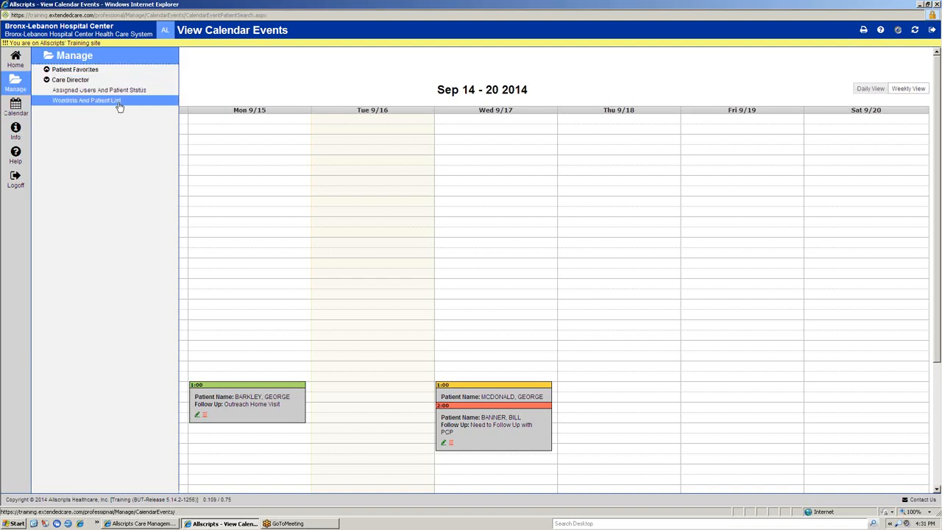
left_click(118, 103)
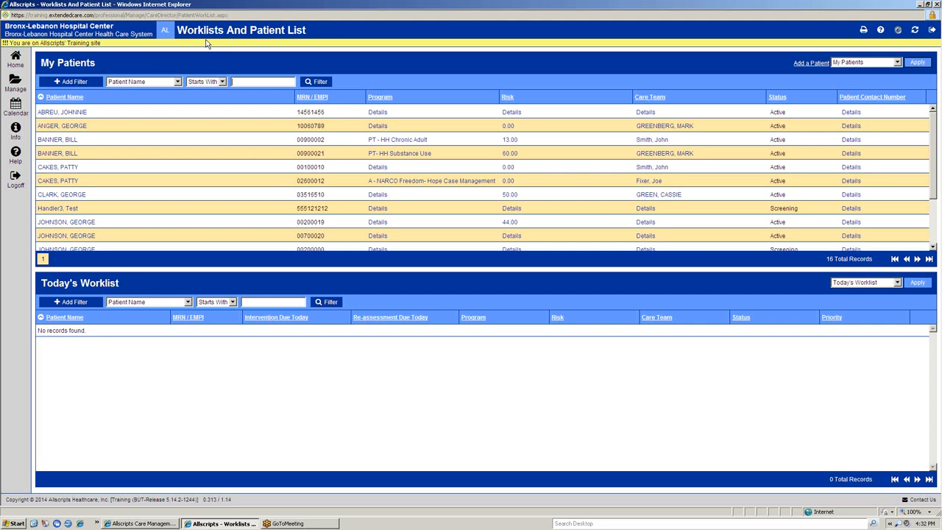
type("Jo")
left_click(321, 83)
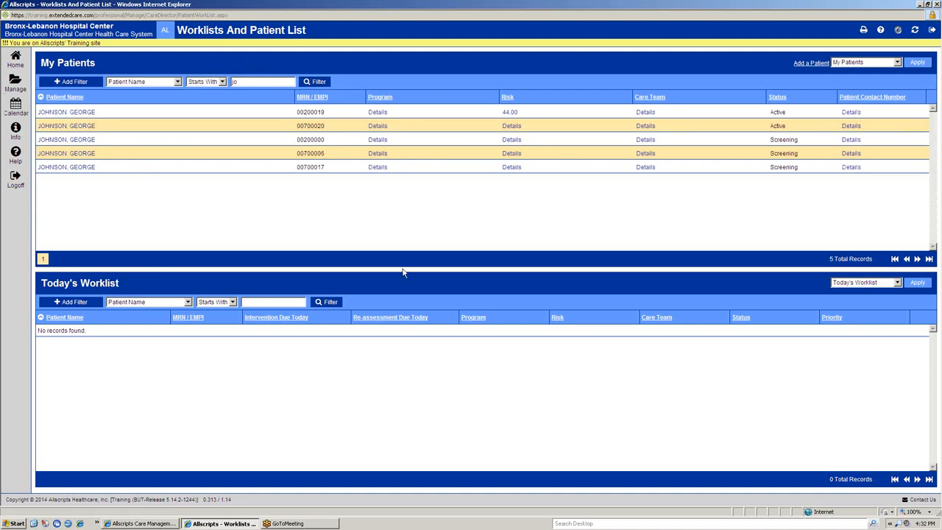
Step: Add a second My Patients filter for Status Active and apply it to the list
left_click(86, 82)
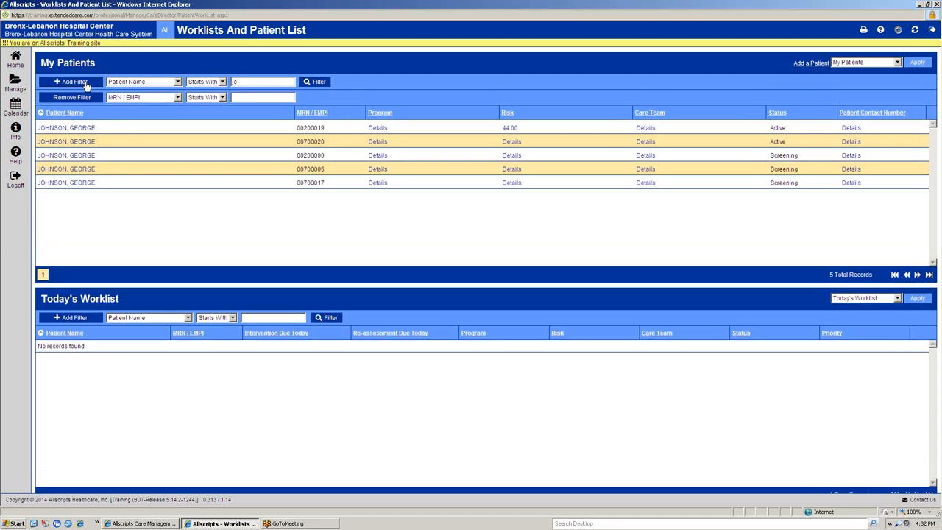
left_click(177, 99)
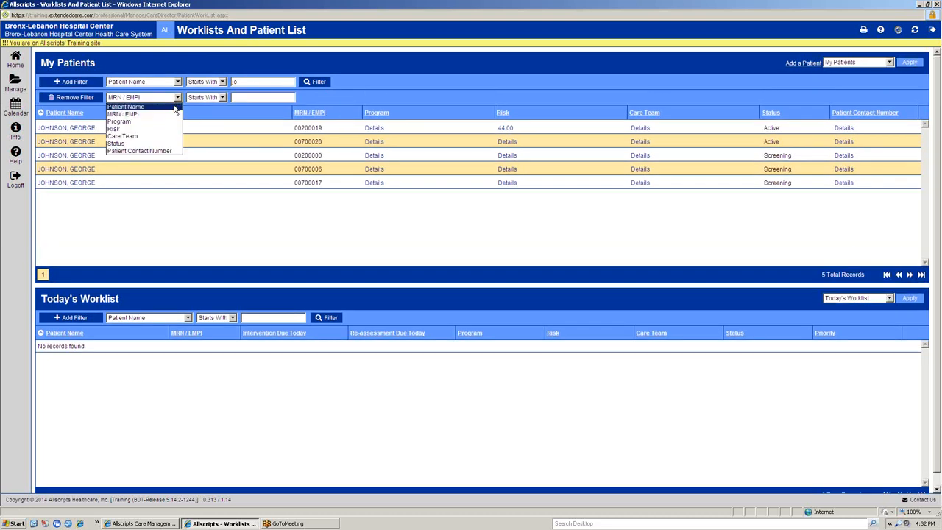
left_click(159, 143)
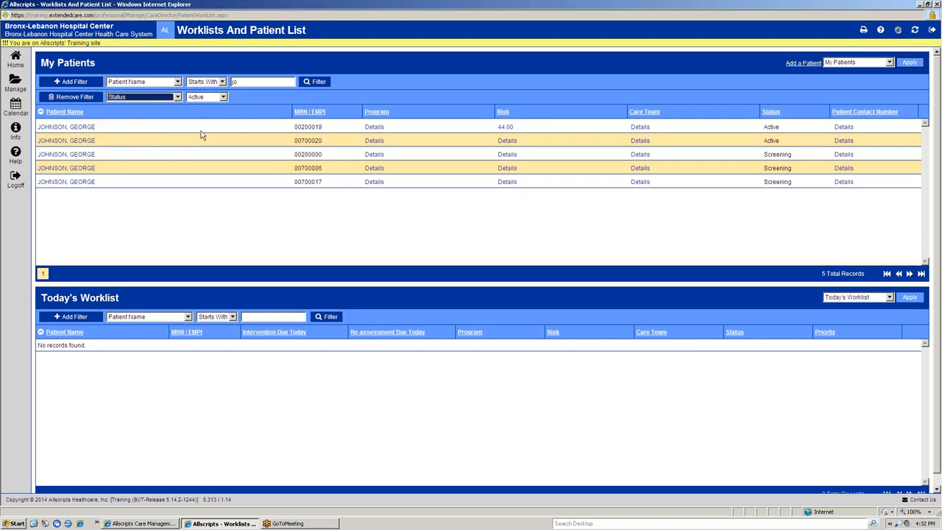
left_click(216, 98)
left_click(211, 107)
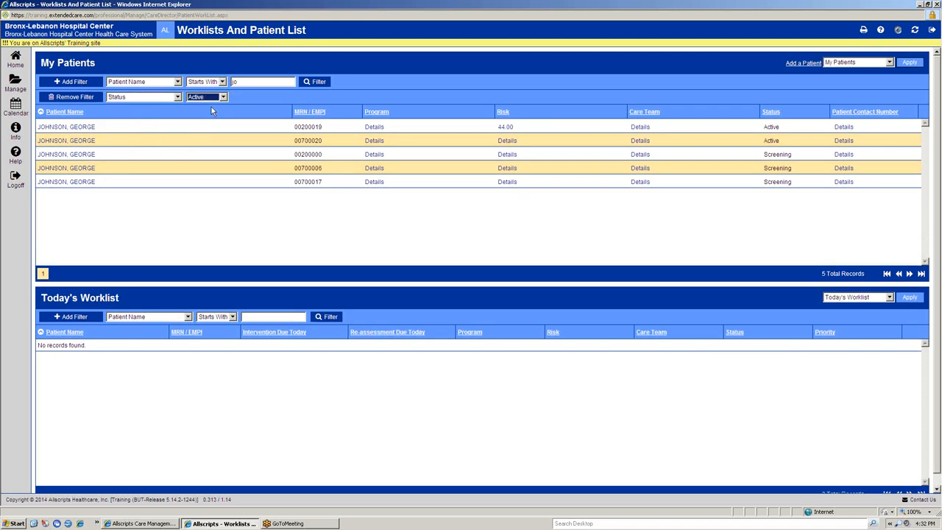
left_click(321, 81)
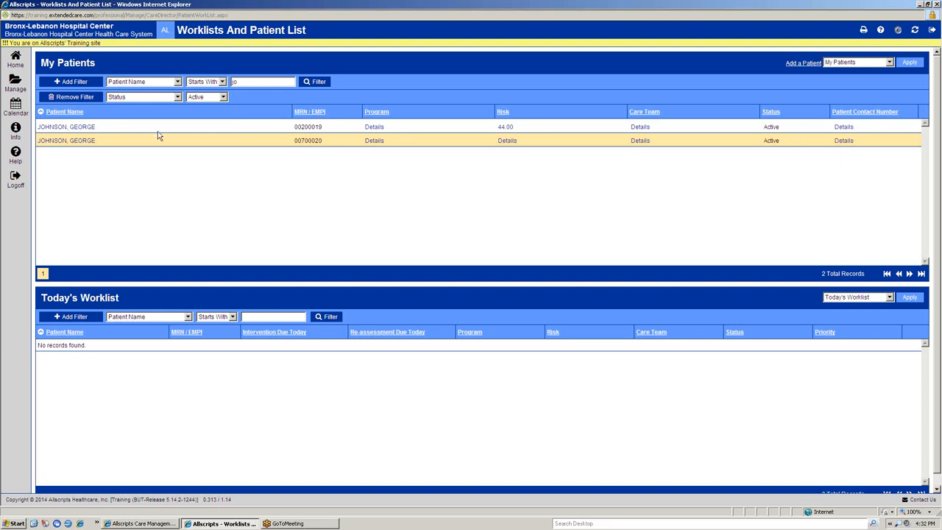
Step: Remove the Status filter, clear the patient name filter, and reload the full My Patients list
left_click(74, 97)
double_click(266, 79)
key("BackSpace")
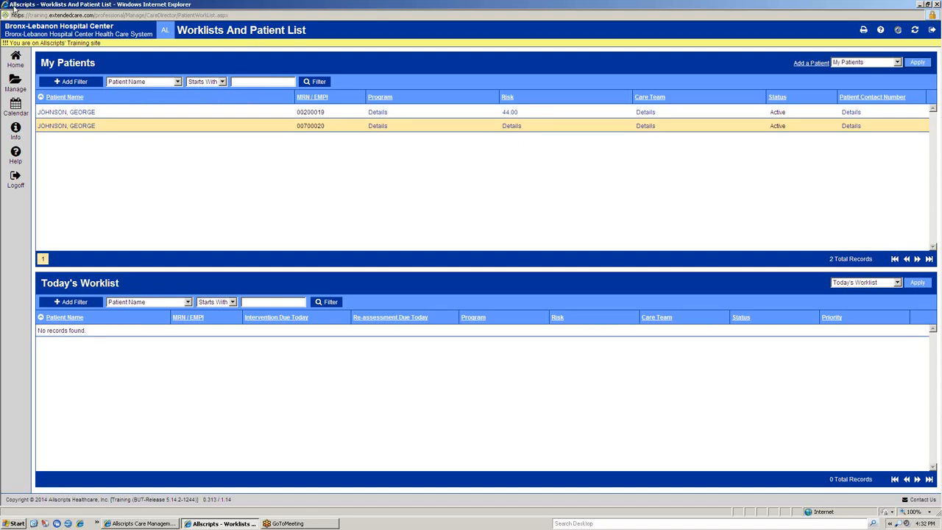
left_click(315, 84)
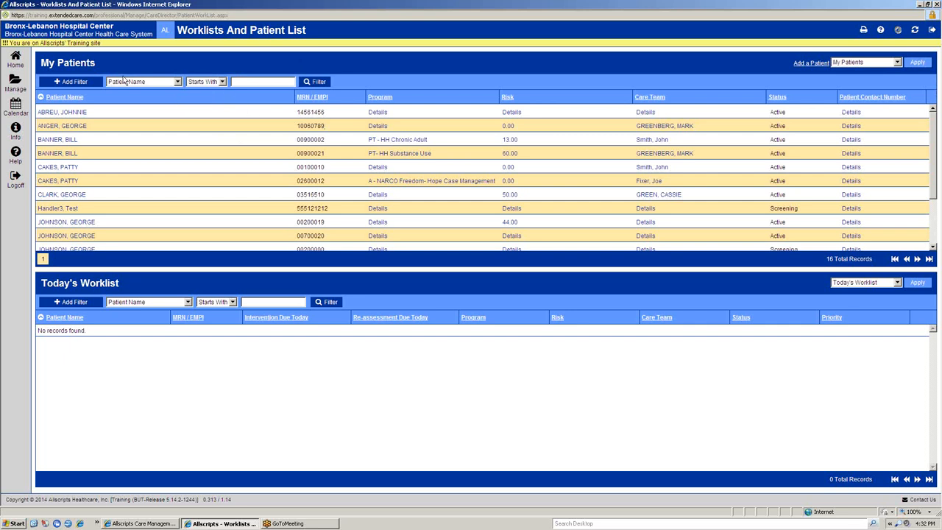
Step: Add another My Patients filter row, look through its available filter fields, and remove the row
left_click(86, 82)
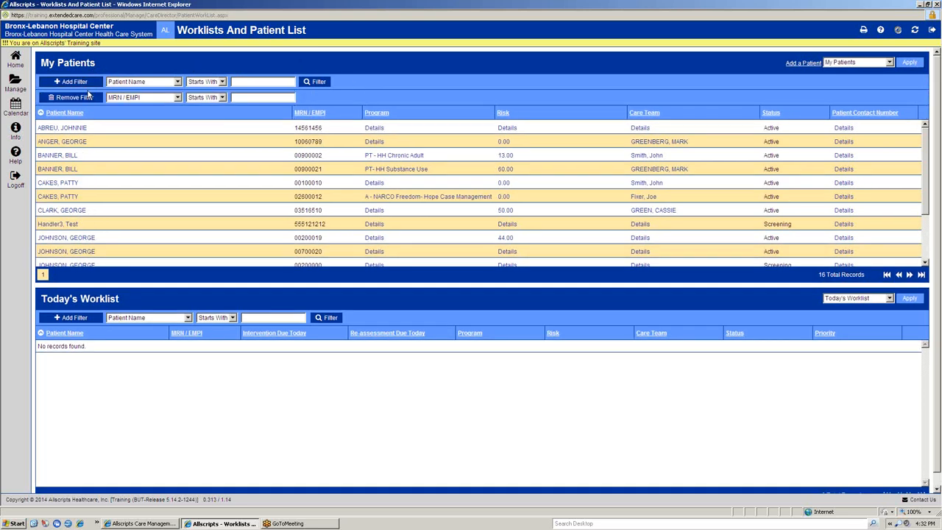
left_click(176, 99)
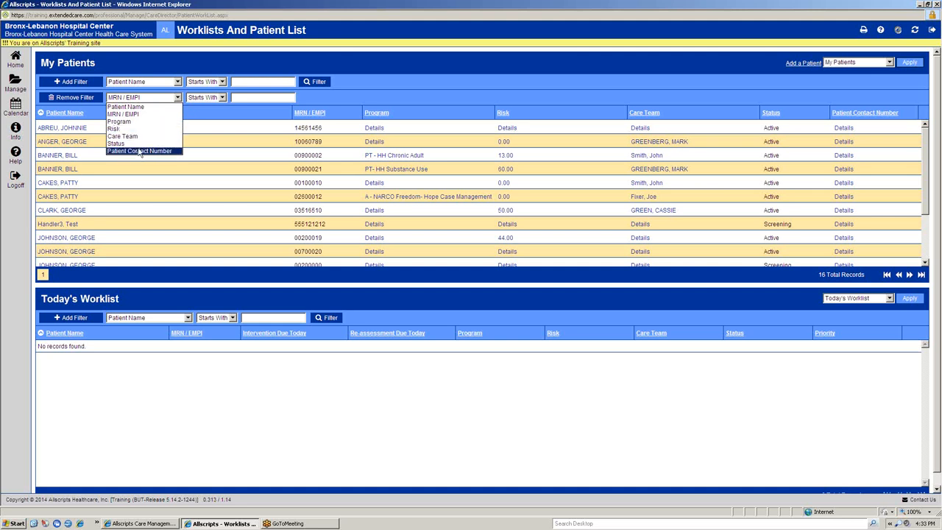
left_click(77, 97)
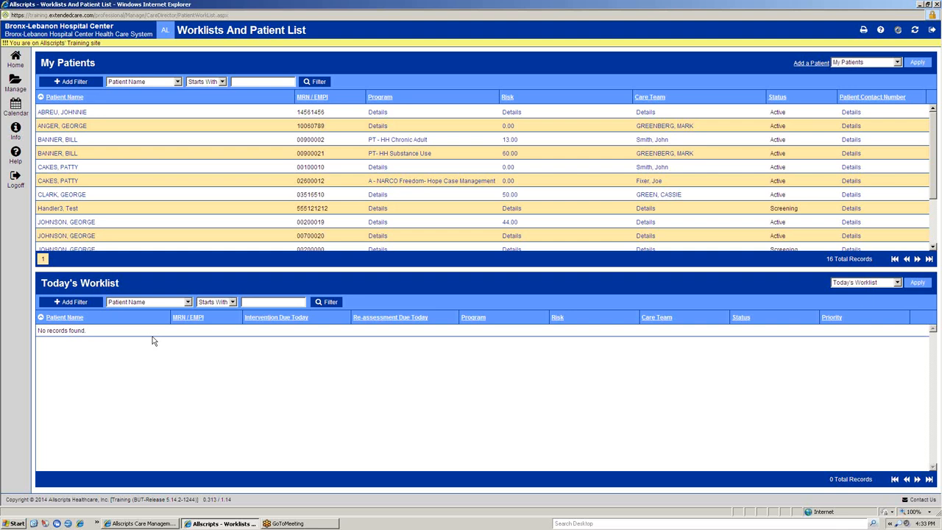
Step: Open the Patient Profile of the fourth patient in the My Patients list
left_click(72, 154)
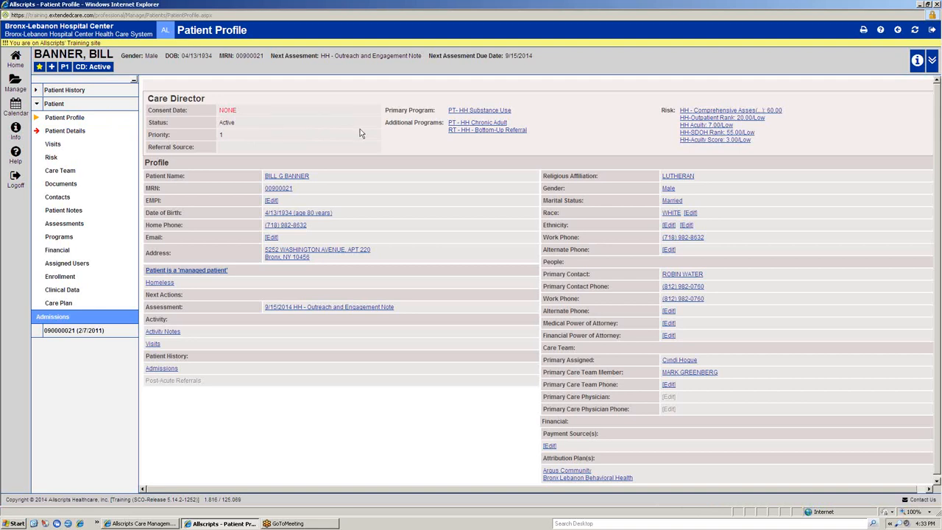
scroll(865, 145, "down", 1)
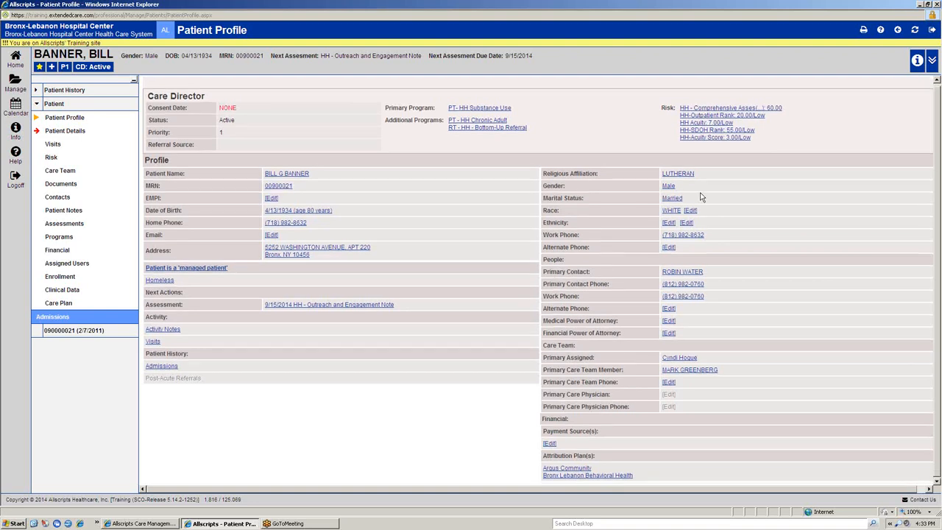
scroll(700, 214, "up", 1)
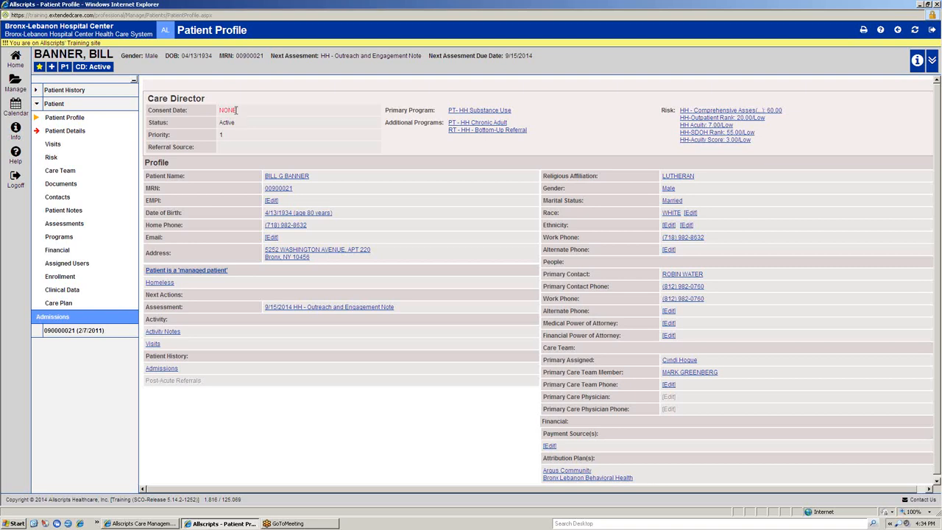
left_click_drag(236, 110, 219, 110)
left_click(237, 116)
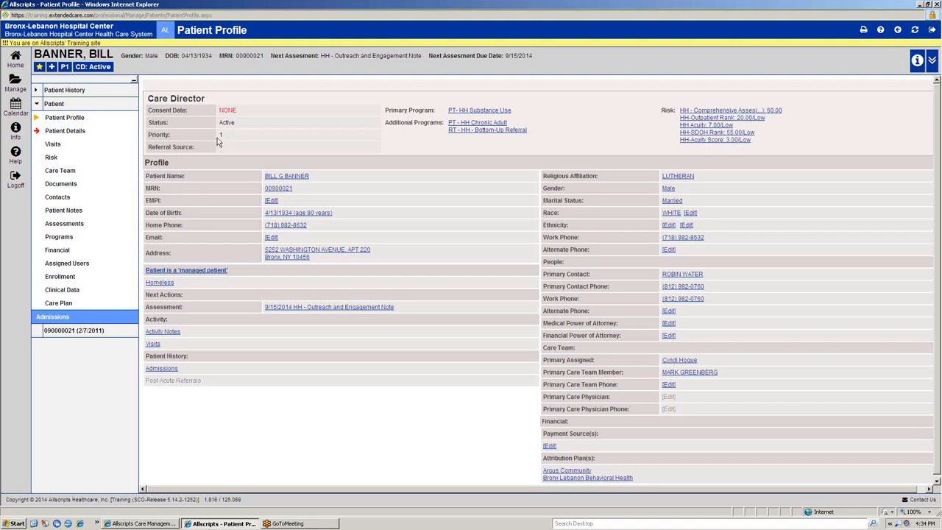
Step: Change the patient's priority to 2 and refresh the Patient Profile
left_click(65, 67)
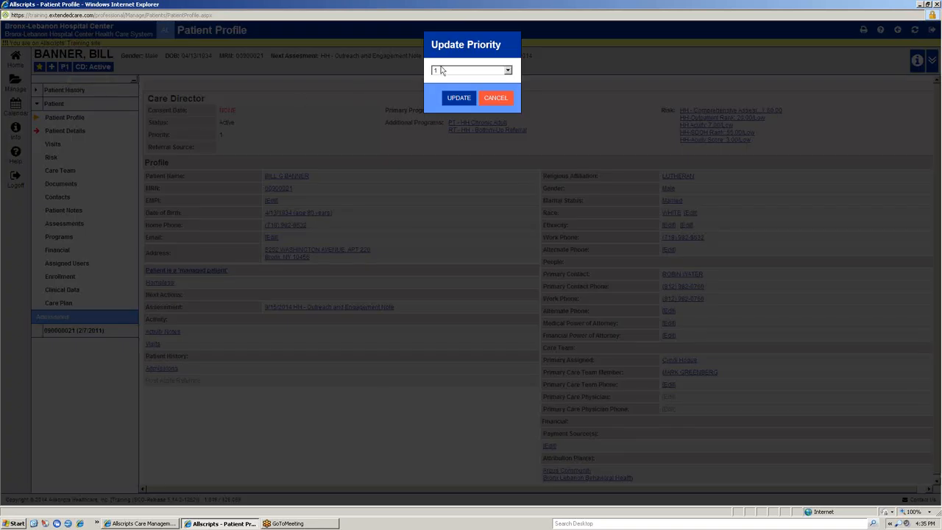
left_click(440, 70)
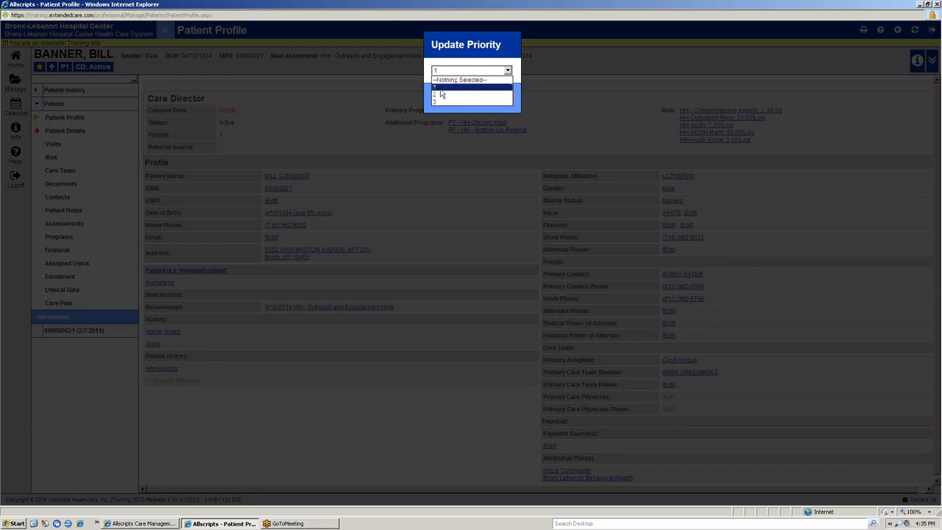
left_click(439, 96)
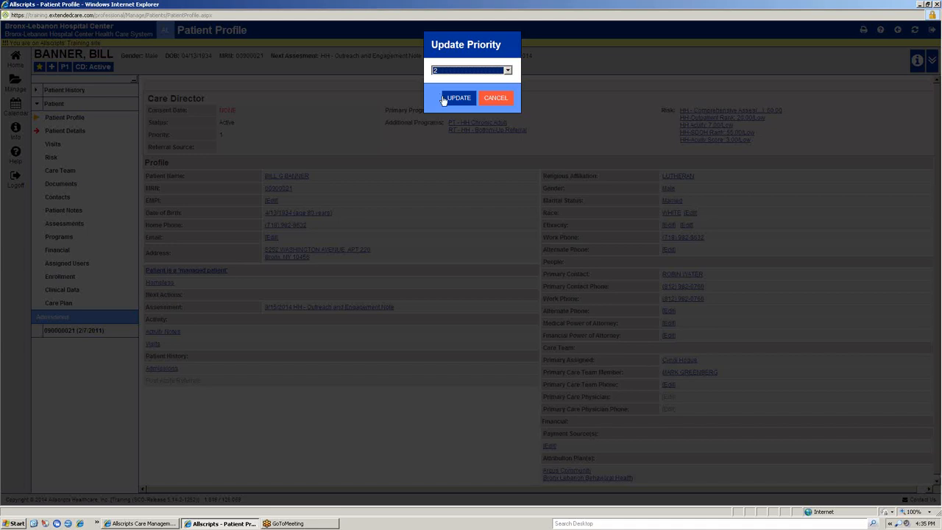
left_click(456, 99)
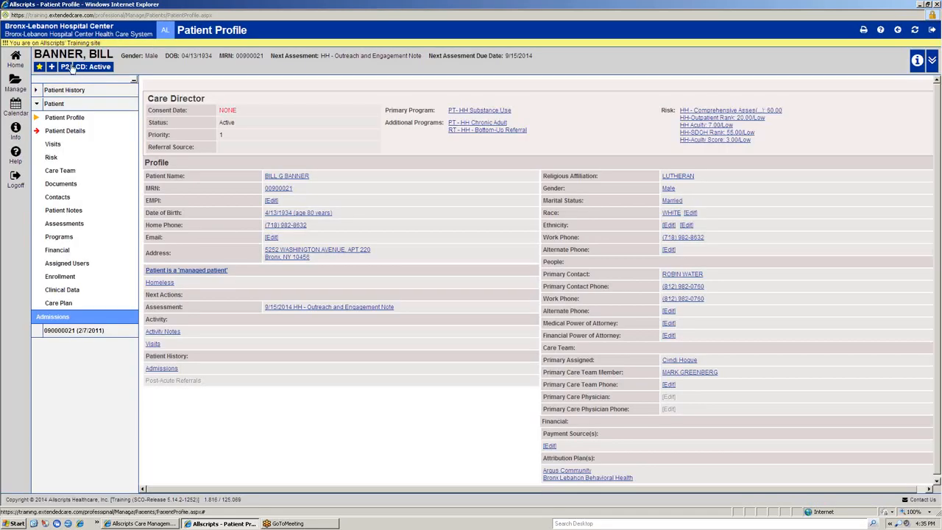
left_click(914, 30)
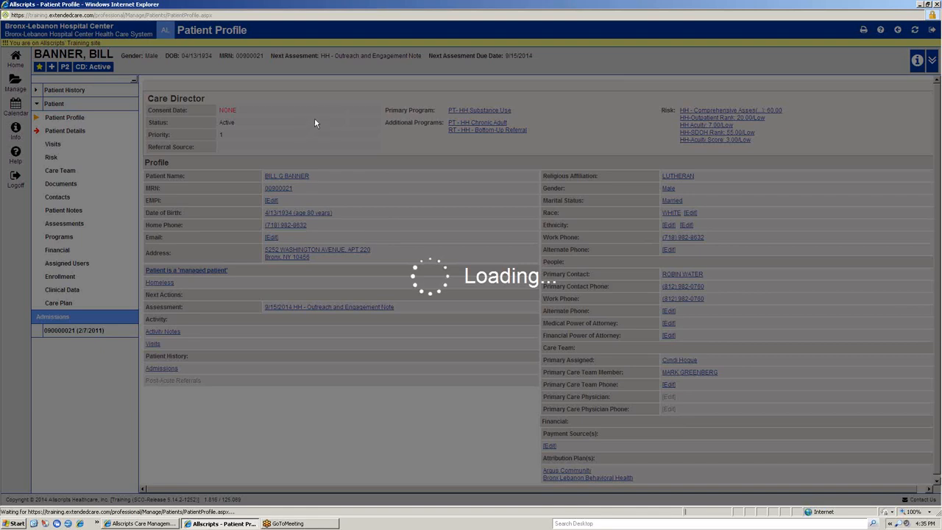
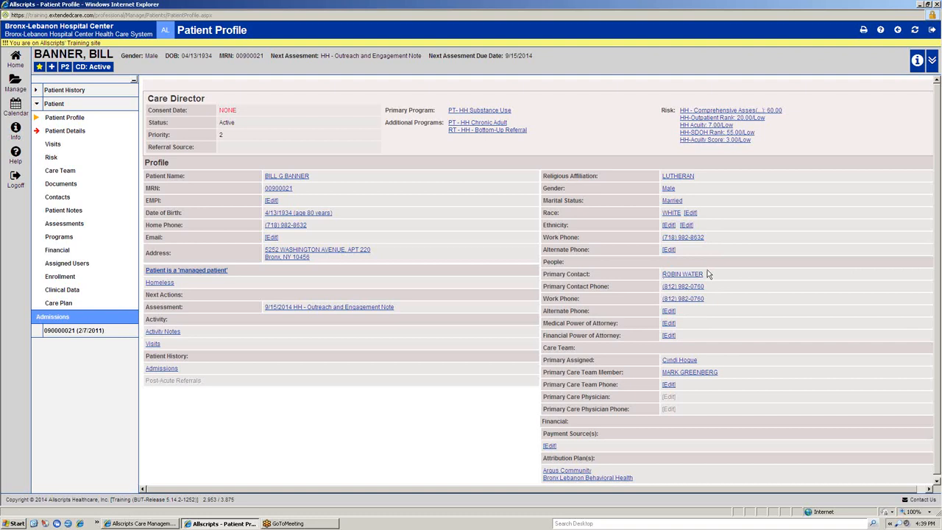
Step: Open the Patient Details form, review its demographics and managed-patient options, and apply the form
scroll(696, 260, "down", 1)
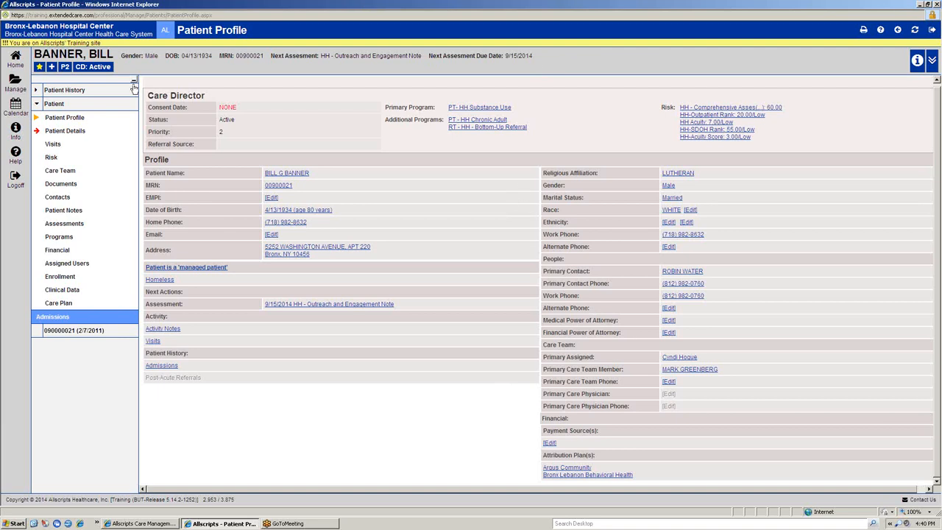
left_click(77, 133)
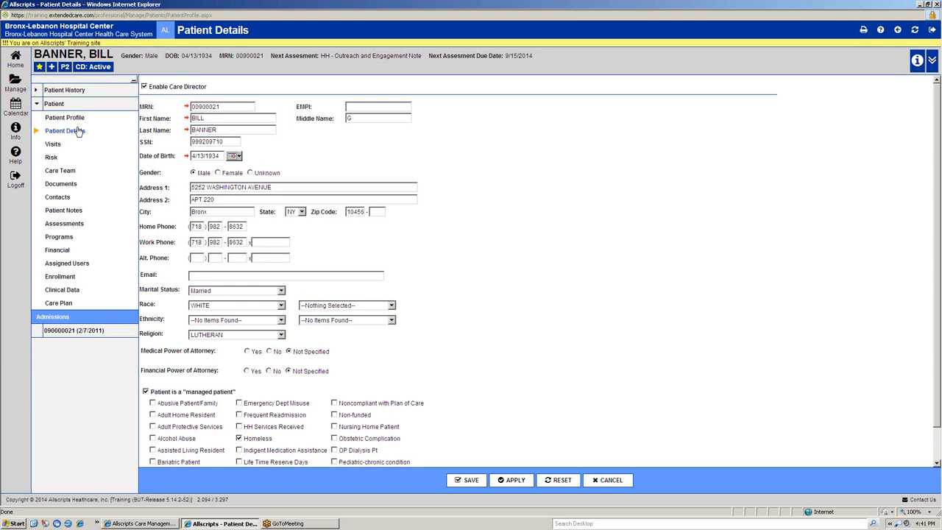
scroll(186, 336, "down", 1)
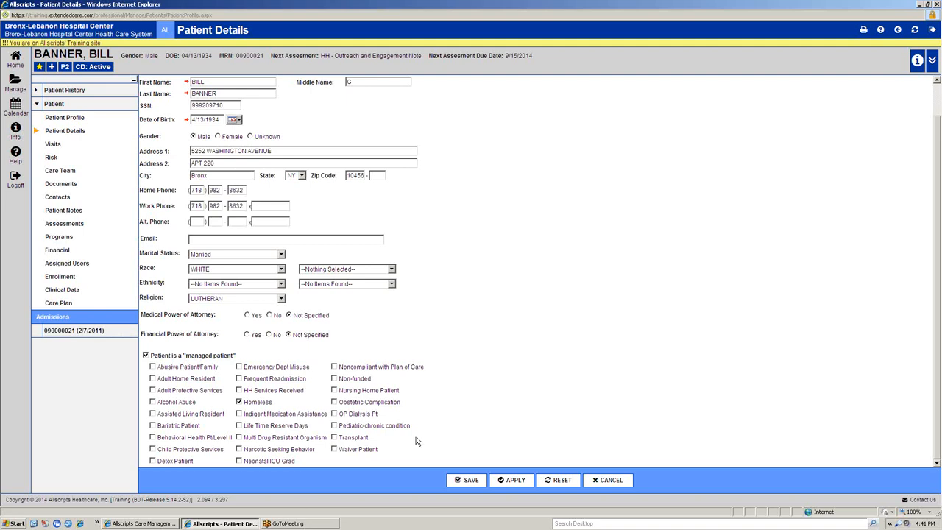
scroll(332, 432, "up", 1)
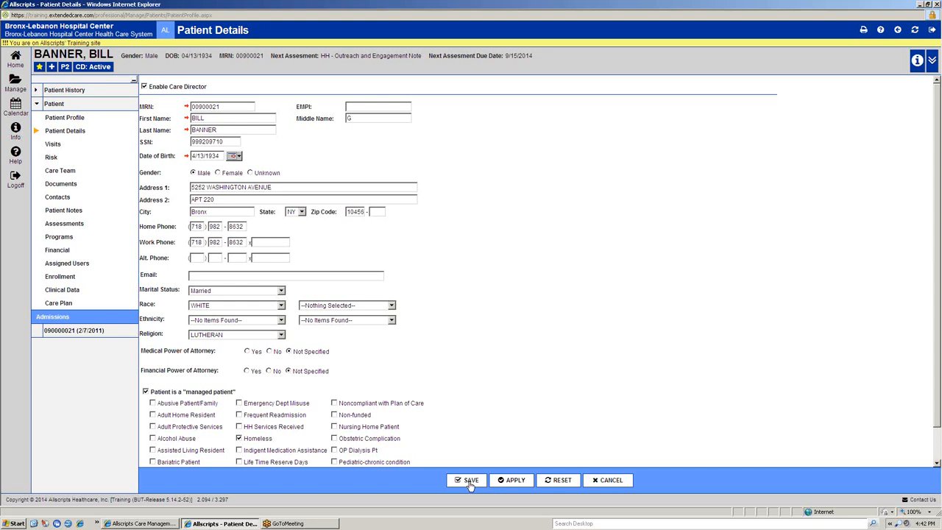
left_click(515, 480)
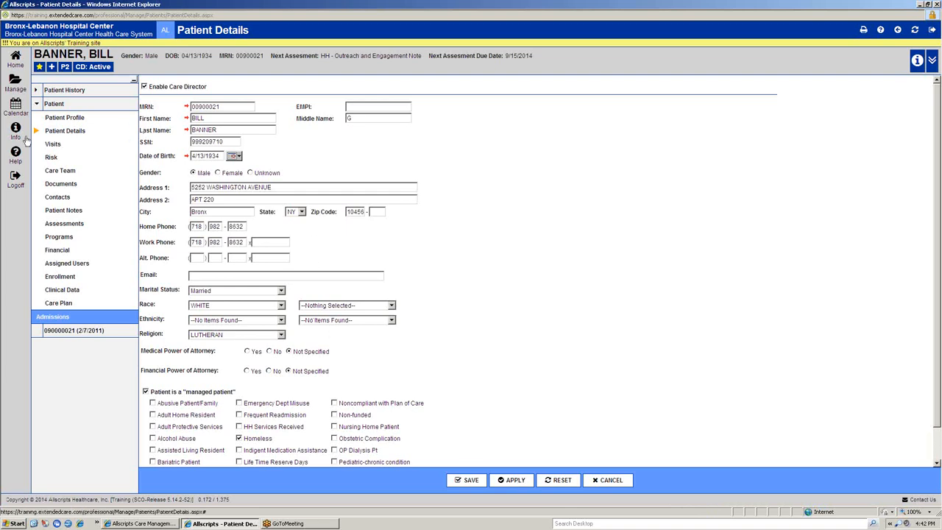
Step: Start a new visit on the patient's Visits page with an admitted date of 9/15/2014
left_click(64, 146)
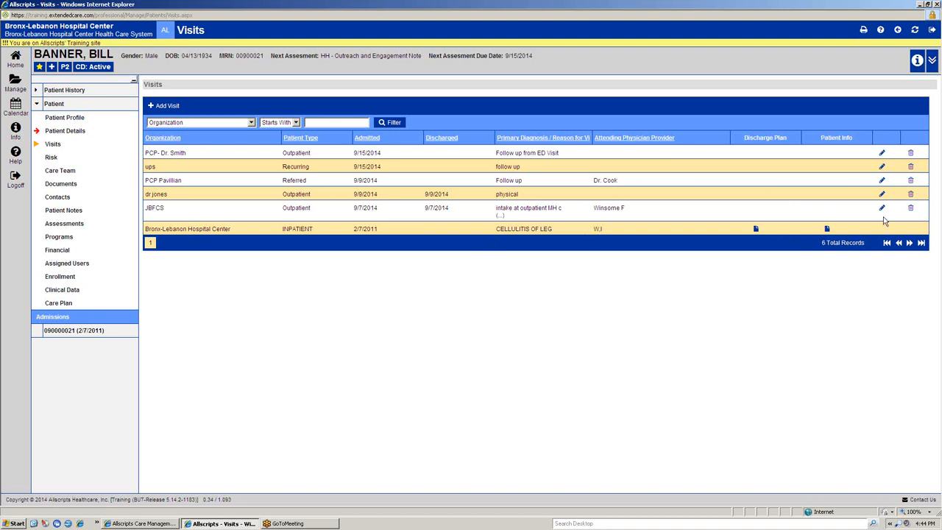
left_click(164, 107)
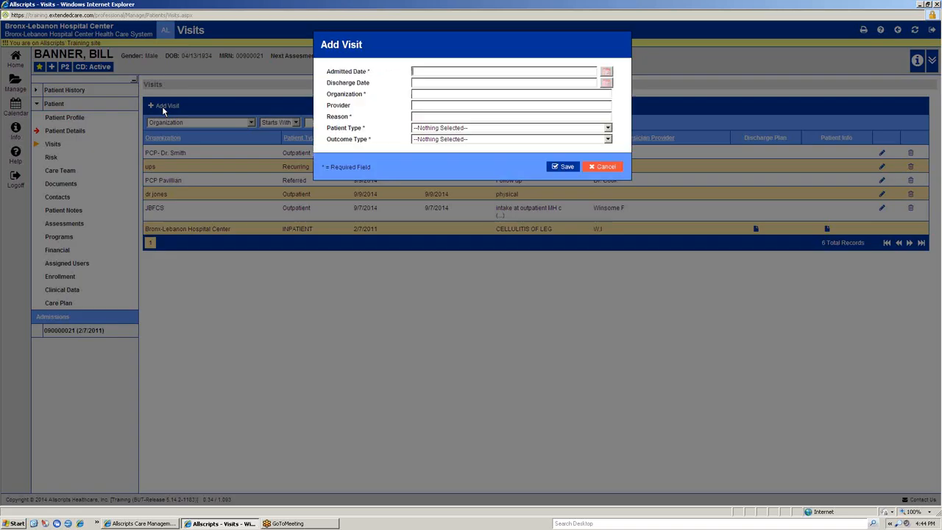
left_click(606, 75)
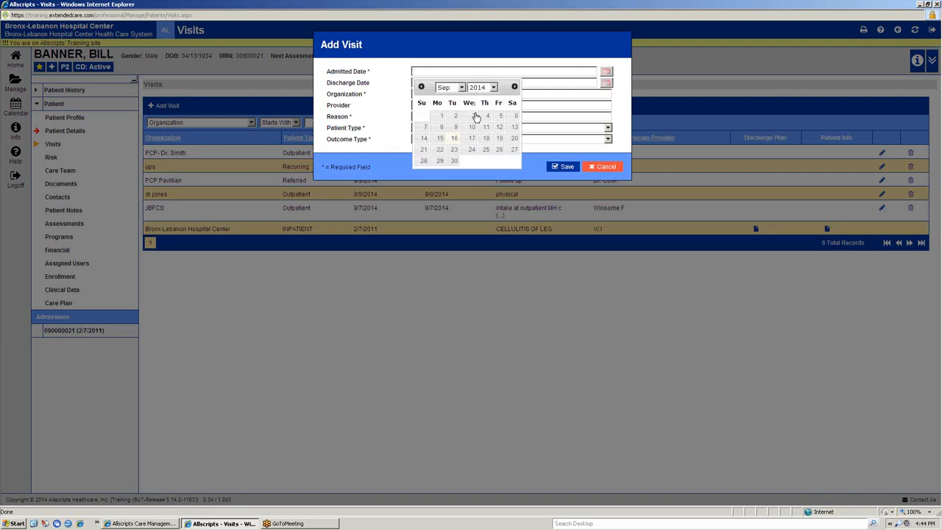
left_click(442, 141)
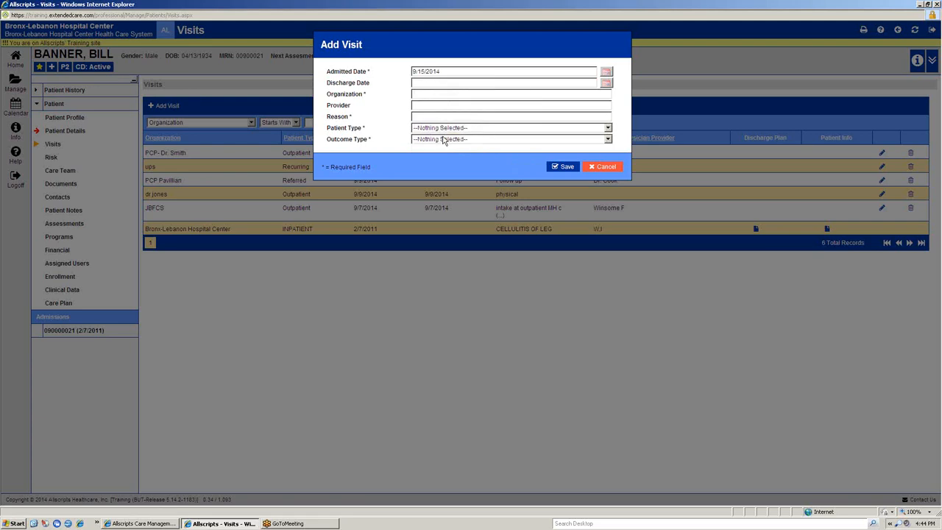
Step: Enter Smith Family Practice as the visit's organization, fill in the provider's name, and give the reason "Check LDL and blood pressure"
left_click(431, 92)
type("Smith Family")
type(" Practi")
type("ce")
type("Dr. Smith")
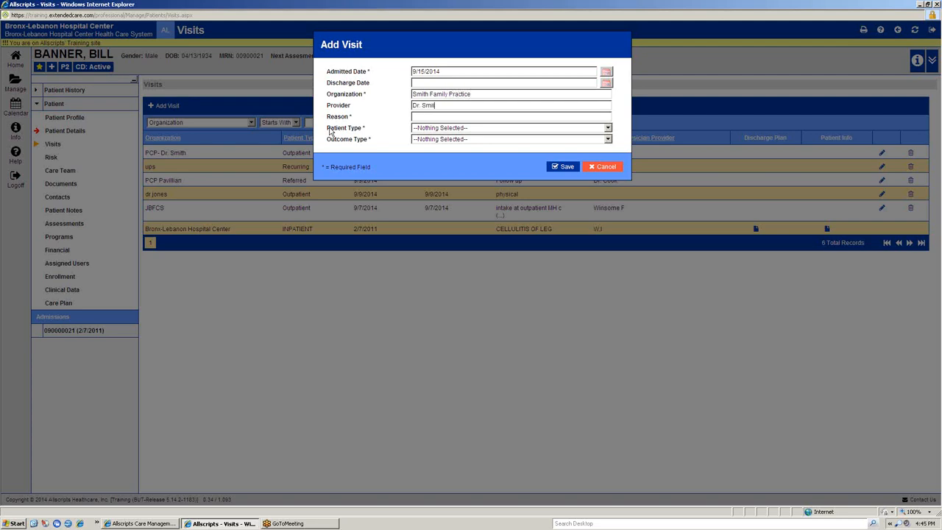
key("Tab")
type("Check LDL and blood pressure.")
Step: Set the visit's patient type to Outpatient and outcome type to Complete, and save the visit
left_click(463, 128)
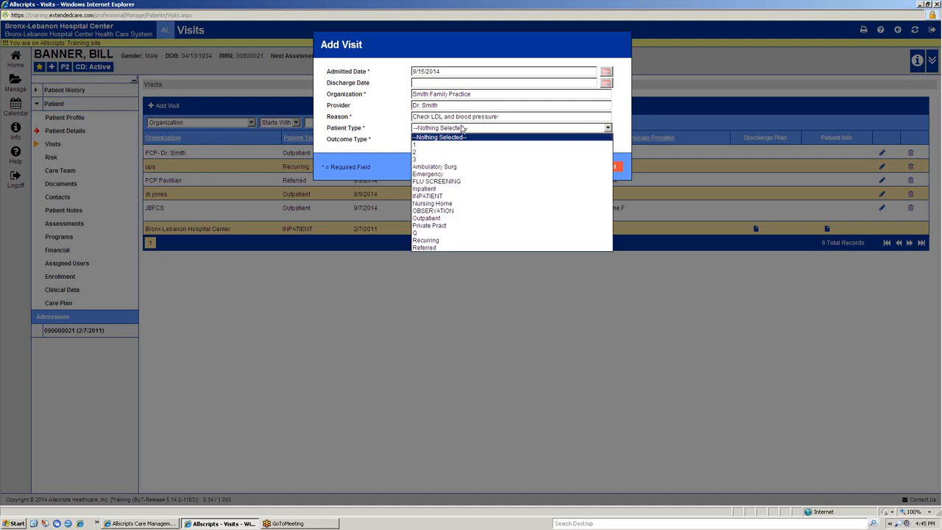
left_click(450, 218)
left_click(492, 139)
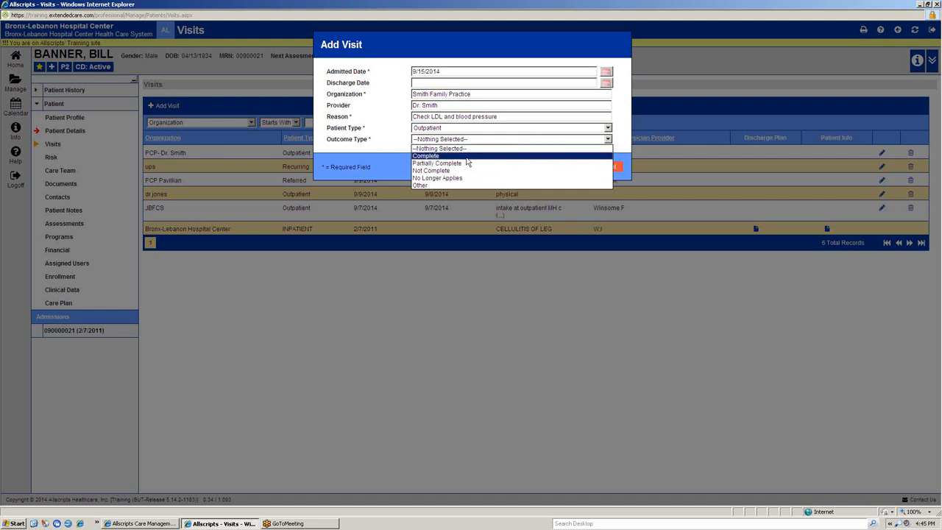
left_click(432, 156)
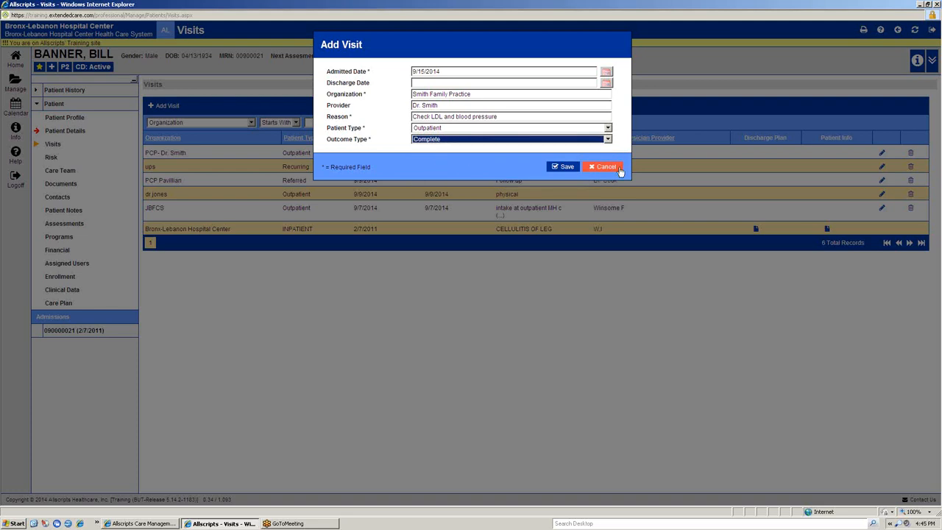
left_click(564, 166)
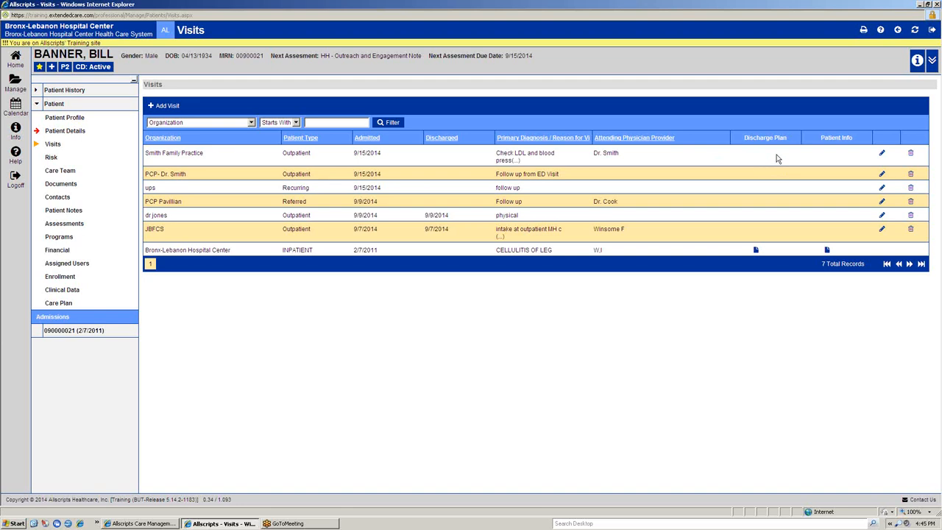
Step: Reopen the Smith Family Practice visit for editing, review the outcome type choices, and save it
left_click(882, 155)
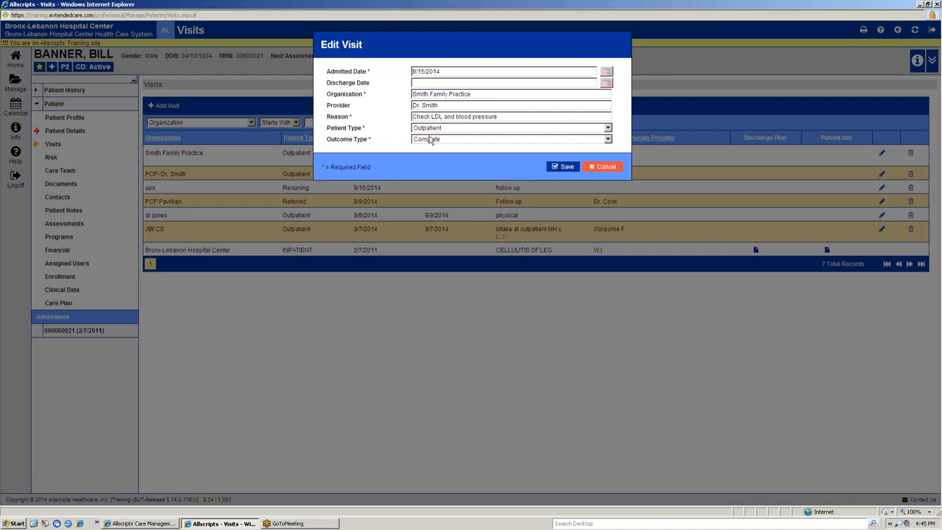
left_click(430, 140)
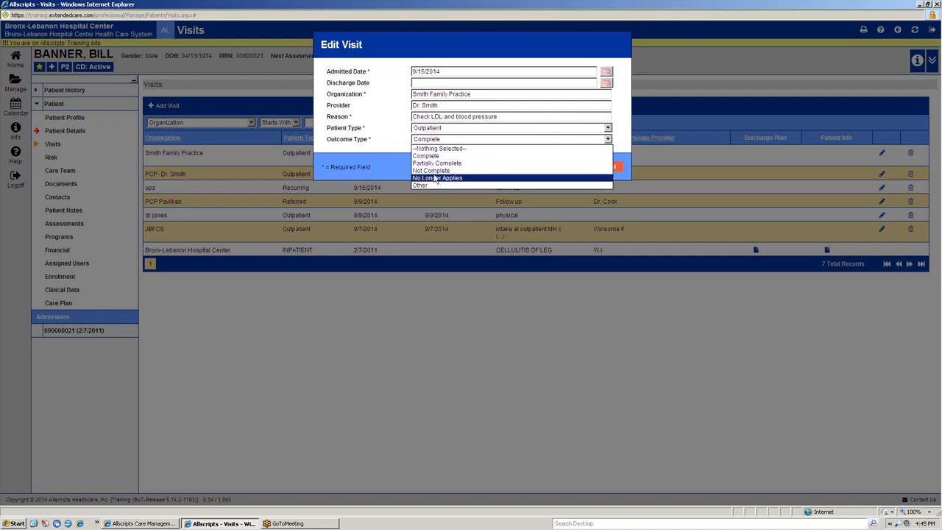
left_click(629, 96)
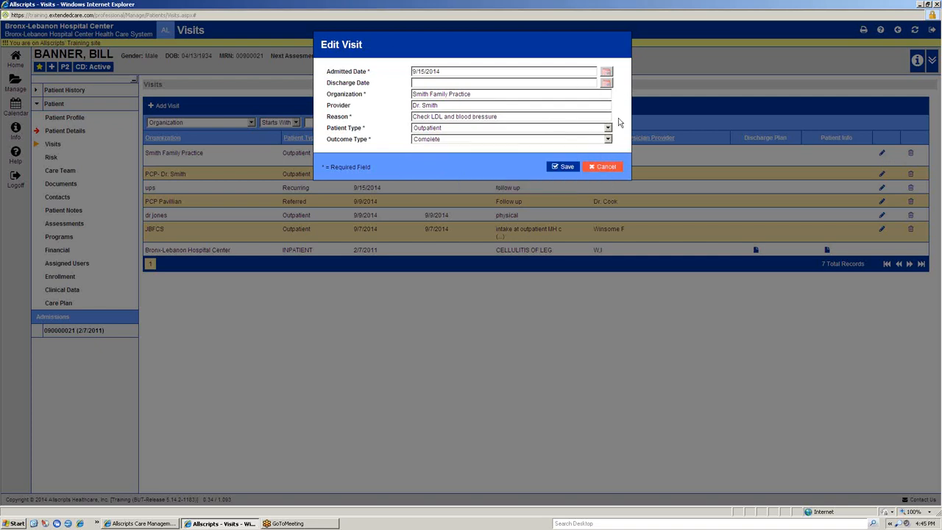
left_click(571, 168)
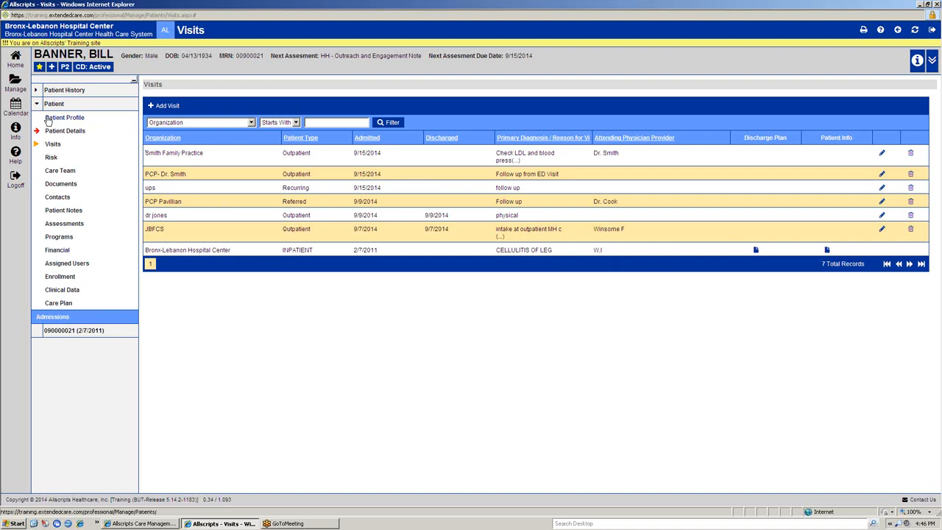
Step: View the patient's Risk records, and open and look through the Care Team Address Book from the Care Team page
left_click(50, 157)
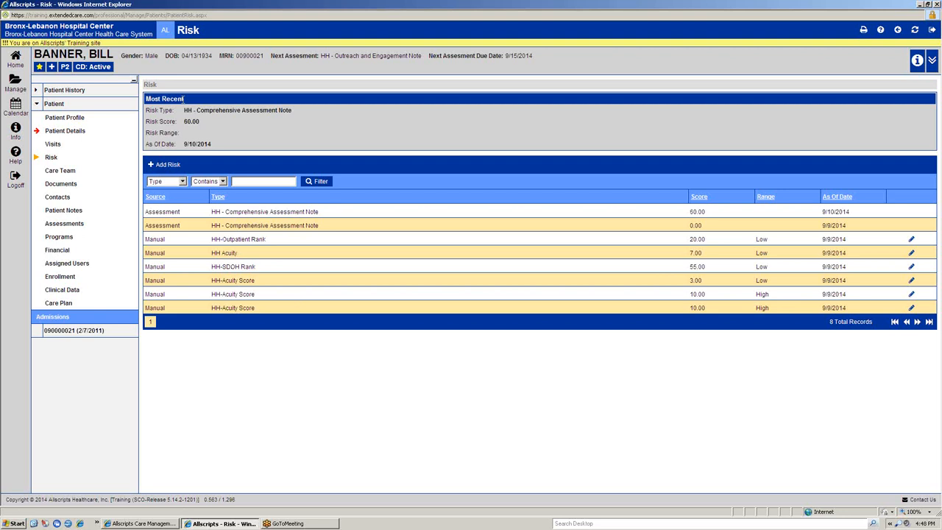
left_click(66, 174)
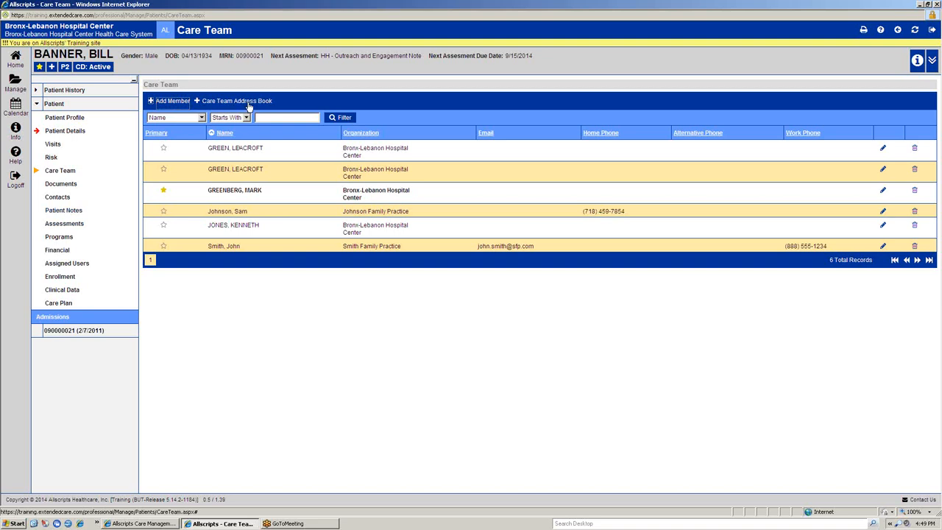
left_click(247, 101)
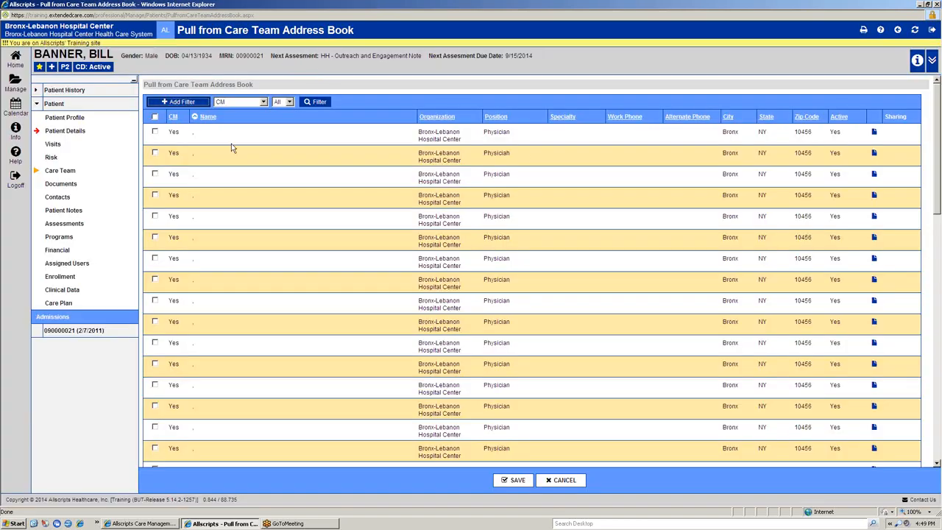
scroll(342, 272, "down", 5)
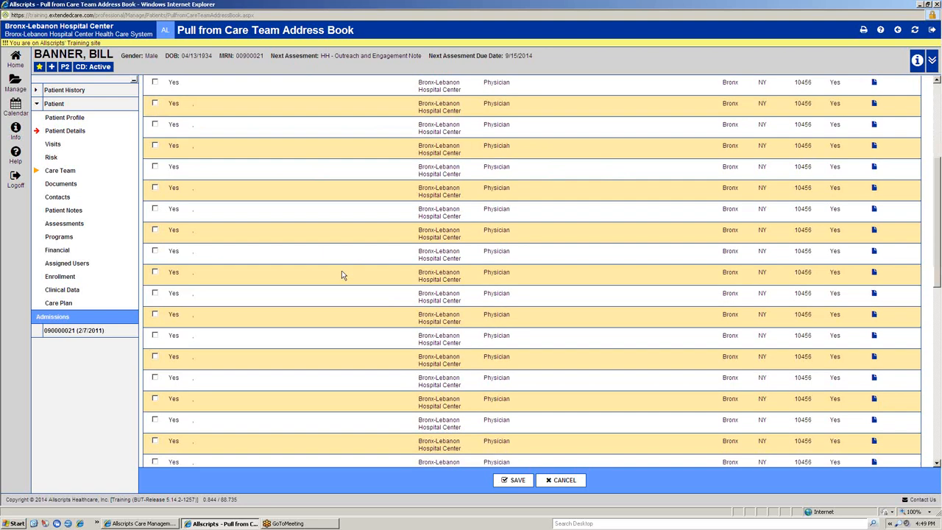
scroll(342, 272, "up", 5)
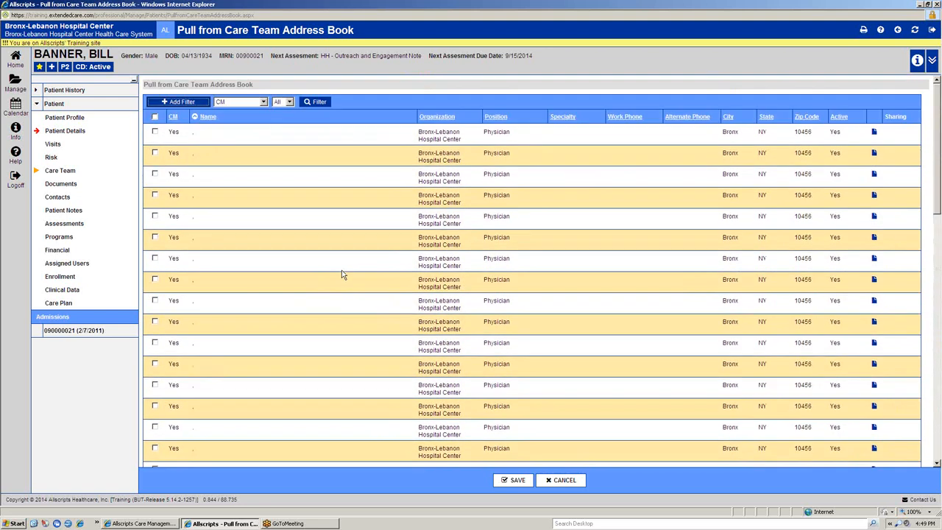
Step: Filter the Care Team Address Book to names starting with "to"
left_click(197, 104)
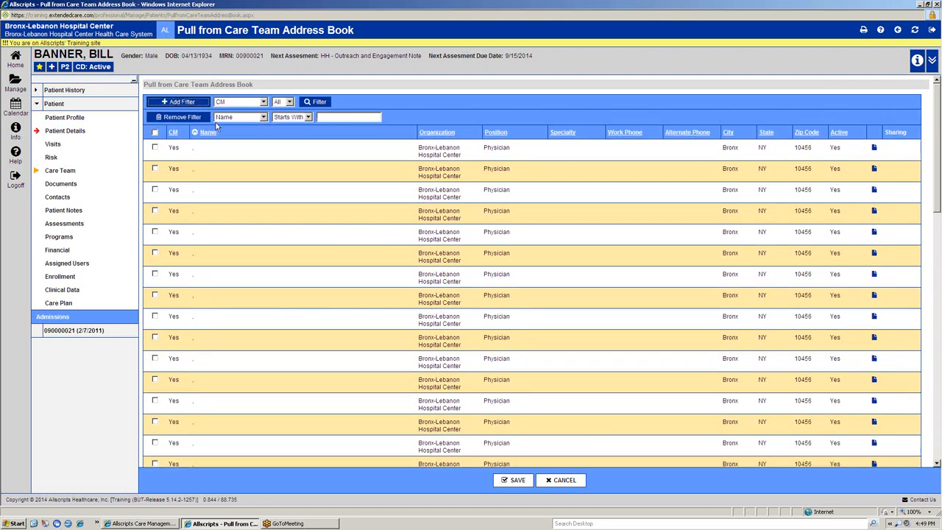
left_click(367, 116)
type("m")
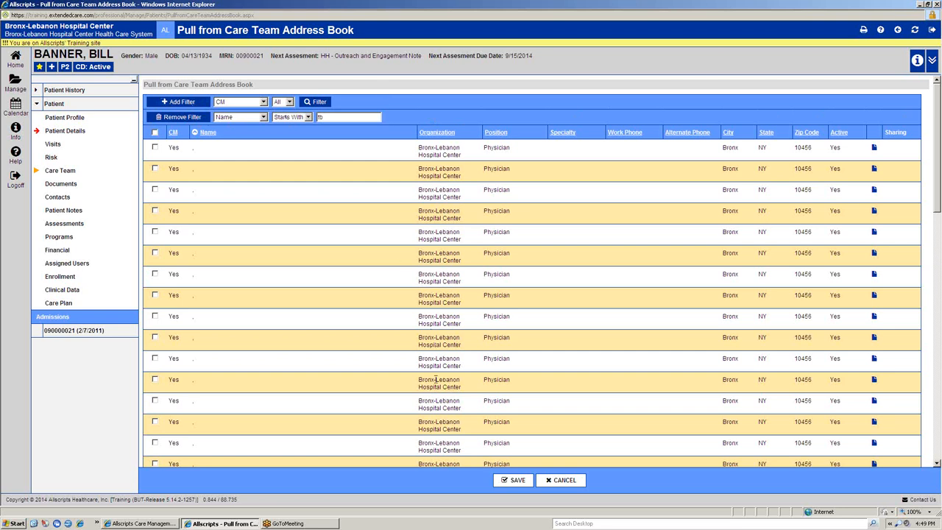
left_click(318, 103)
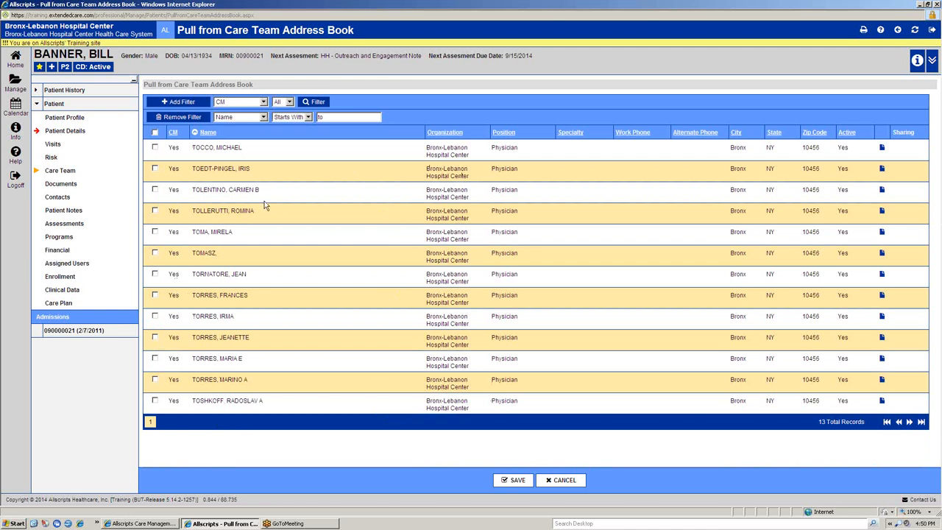
Step: Add the first physician in the filtered list to the care team, and mark the Smith Family Practice member as primary
left_click(155, 147)
left_click(515, 479)
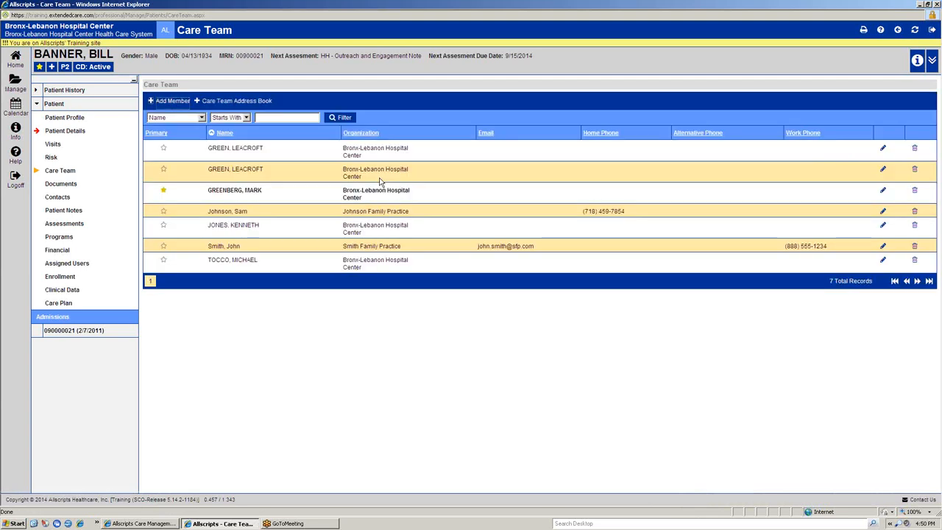
left_click_drag(207, 263, 420, 261)
left_click(422, 264)
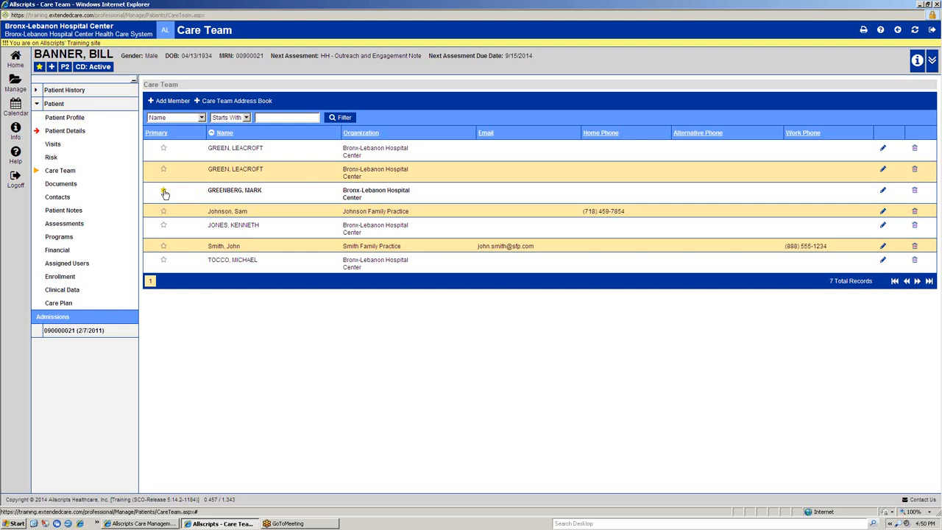
left_click(164, 248)
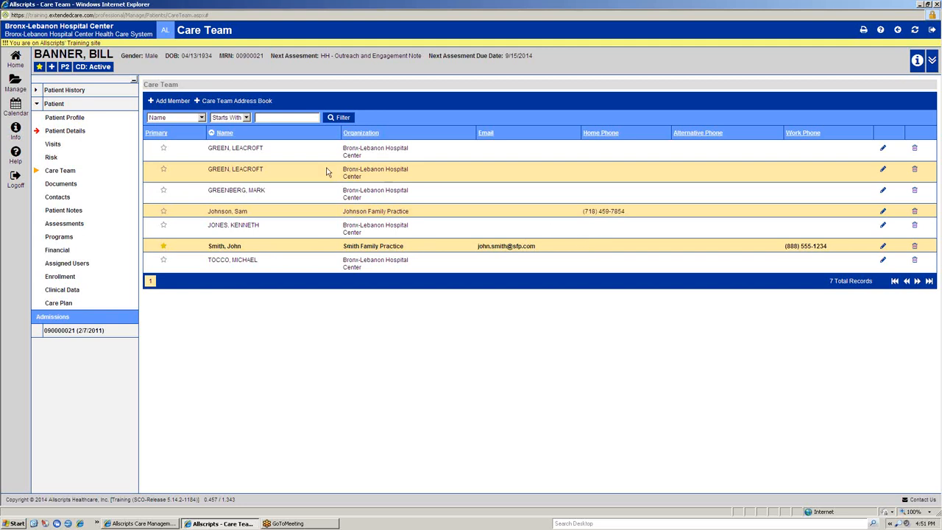
Step: Add a new care team member with a first name, last name, and the organization Wright Clinic, and save the member
left_click(165, 102)
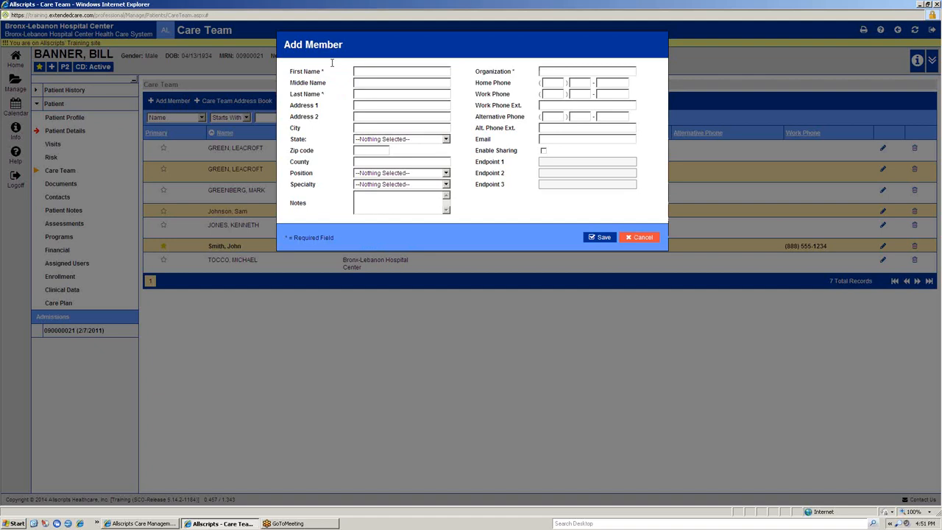
key("Tab")
key("Tab")
key("Tab")
key("Tab")
key("Tab")
key("Tab")
left_click(578, 73)
type("Wright Clinic")
left_click(600, 237)
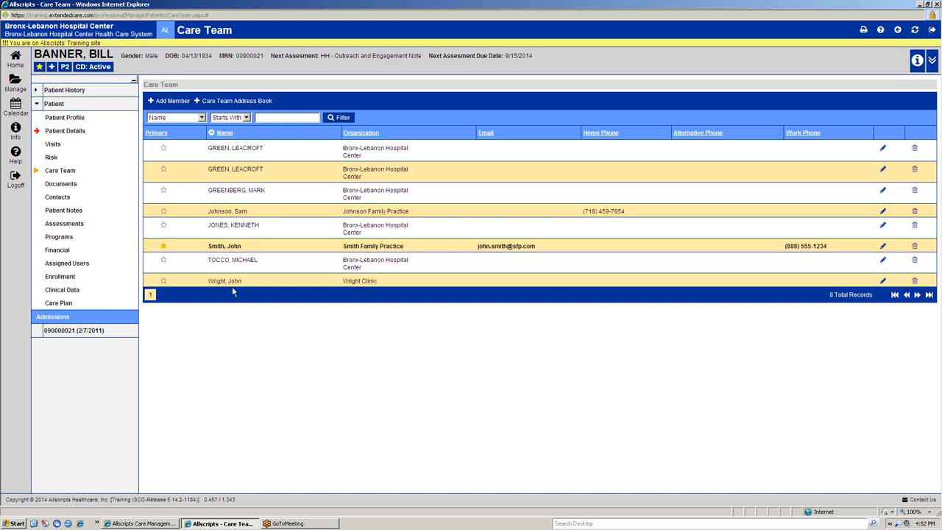
Step: Open the patient's Documents page and set the upload's document type to Consent Form
left_click(70, 190)
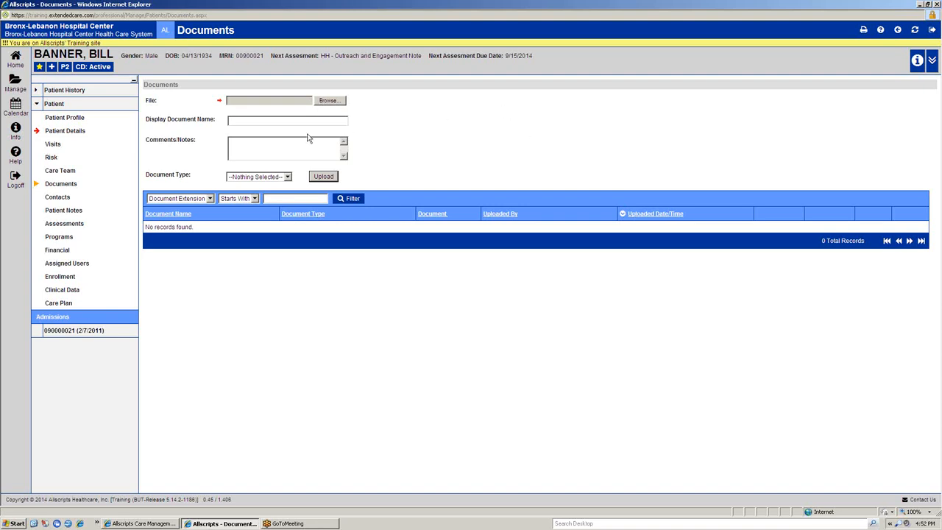
left_click(247, 123)
left_click(288, 177)
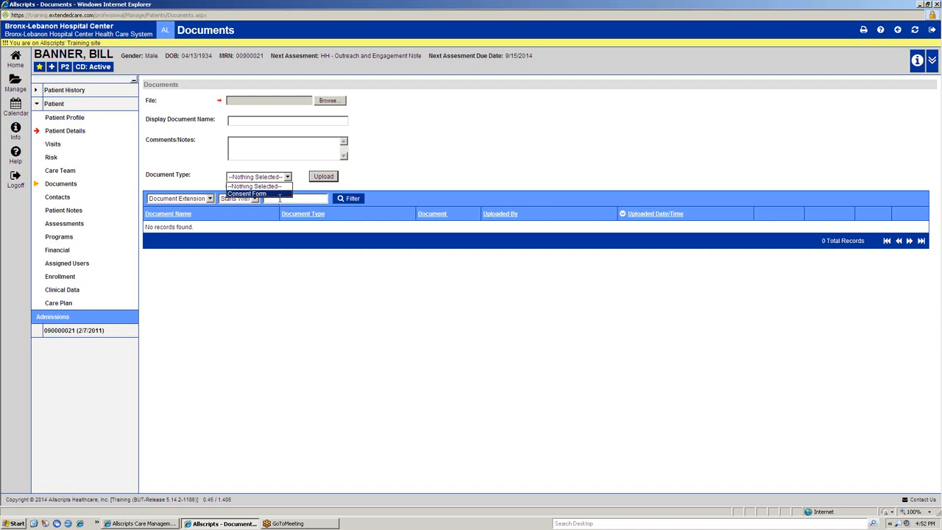
left_click(270, 194)
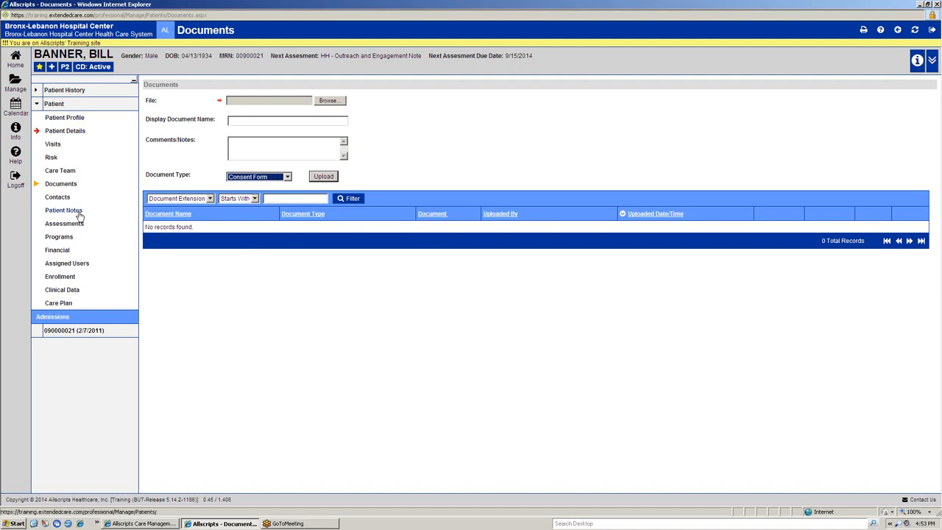
Step: Open the patient's Contacts page, discarding the unsaved Documents changes, and dismiss the webpage message
left_click(62, 197)
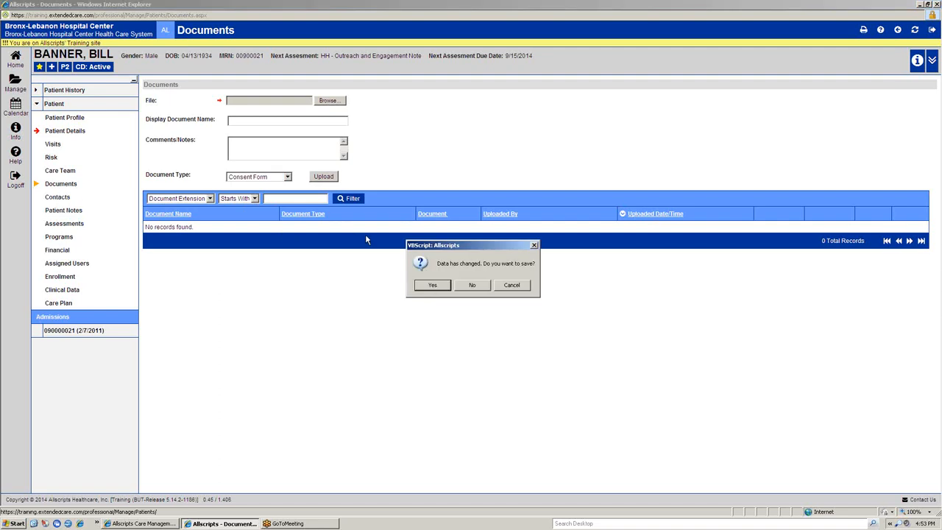
left_click(479, 287)
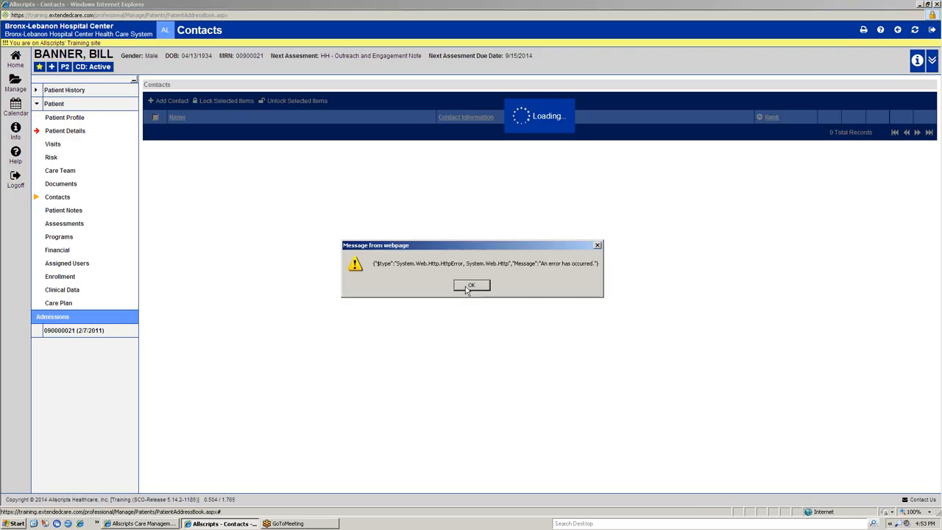
left_click(466, 287)
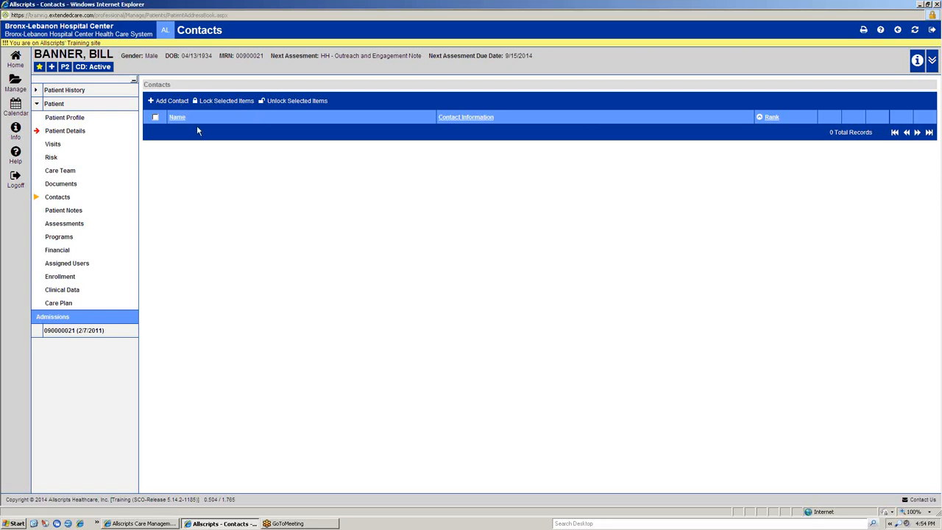
Step: Examine the relationship options in a new contact form, and cancel the form without saving
left_click(165, 102)
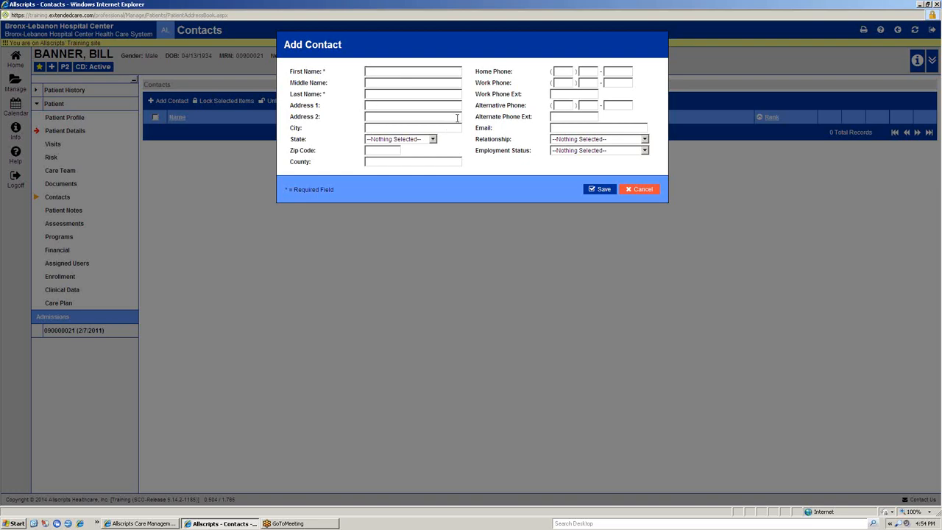
left_click(607, 141)
scroll(626, 239, "down", 3)
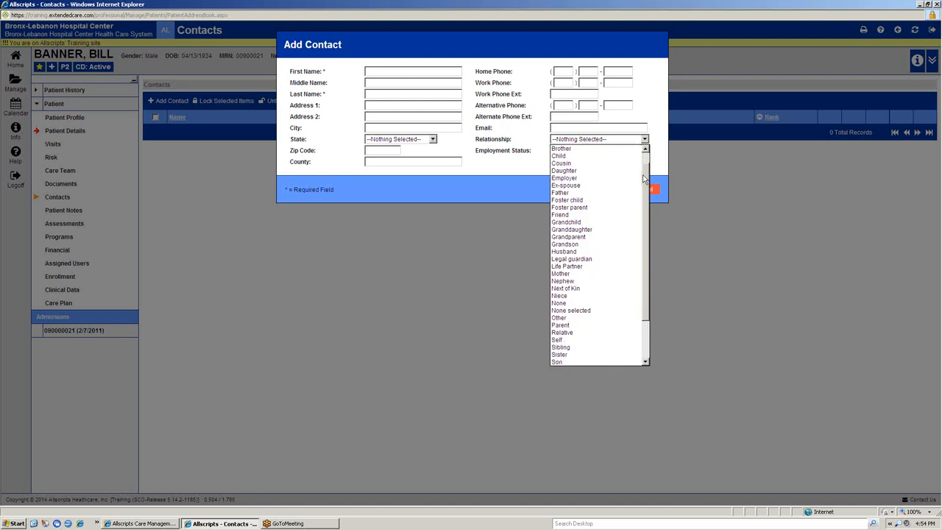
scroll(625, 241, "up", 3)
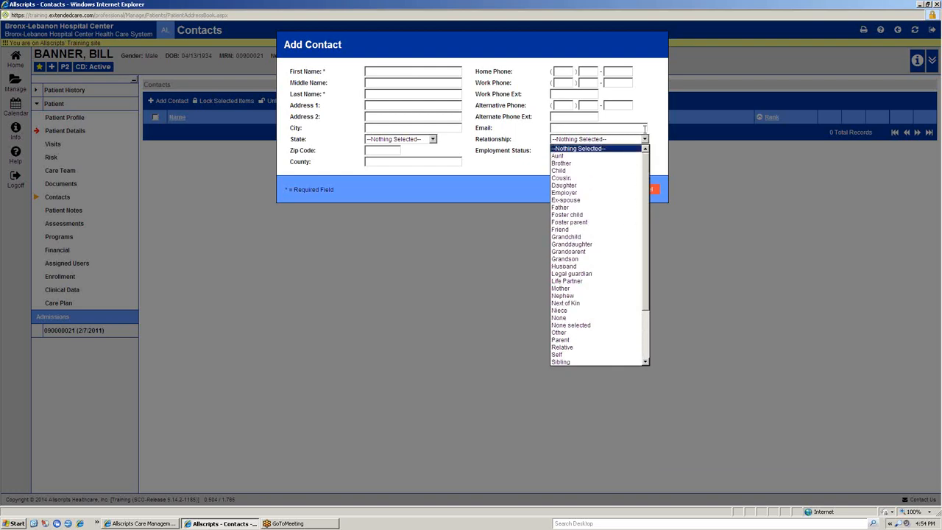
left_click(657, 150)
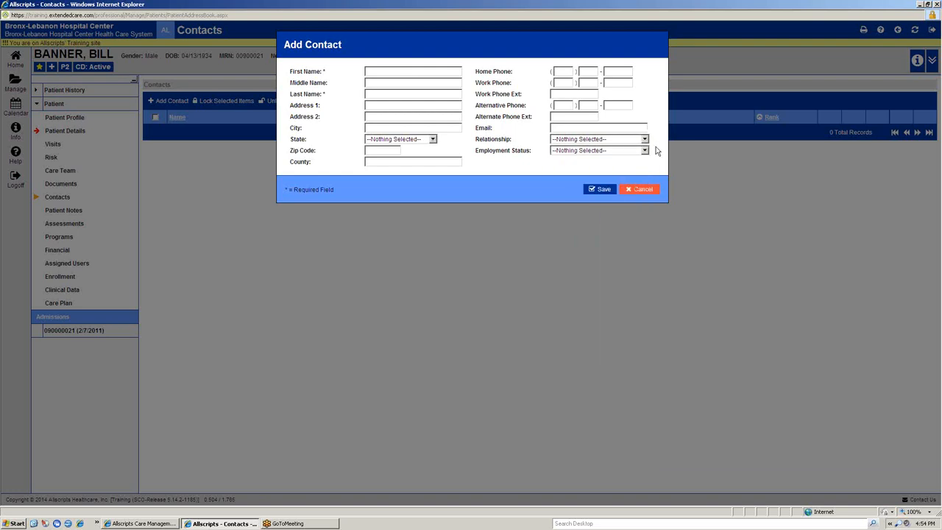
left_click(638, 190)
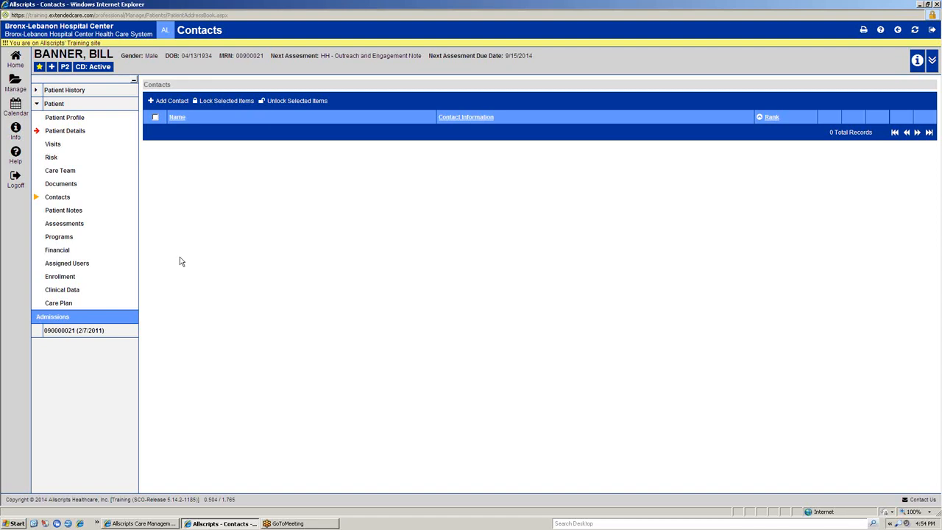
Step: View the patient's notes page, and start a new HH - Outreach and Engagement Note from the patient's assessments
left_click(77, 212)
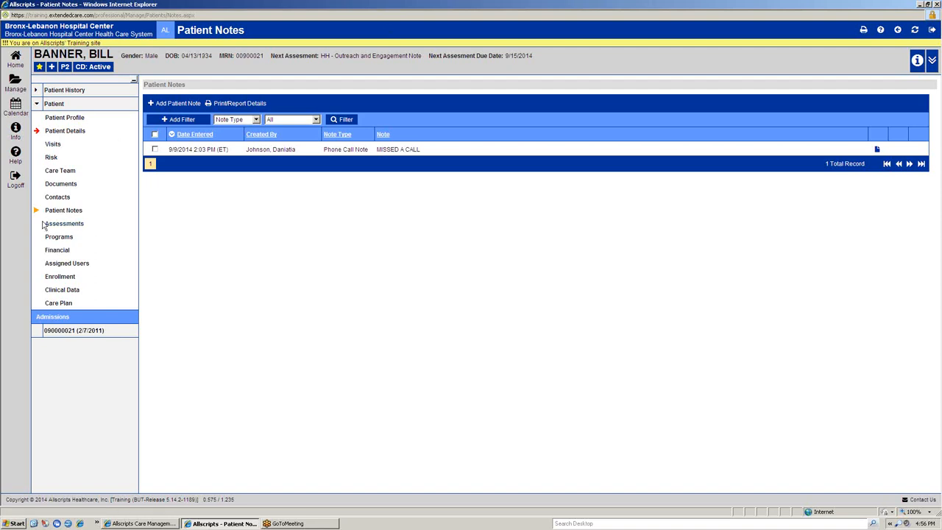
left_click(64, 224)
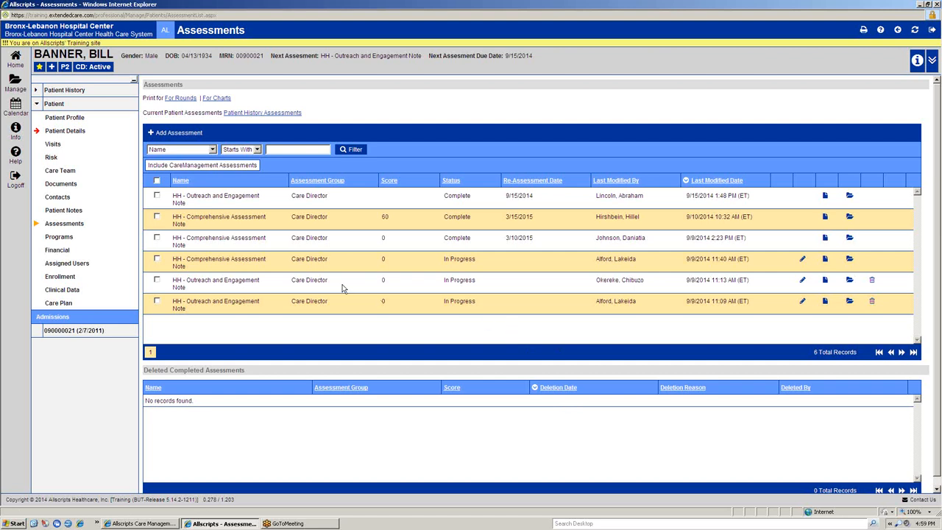
left_click(179, 133)
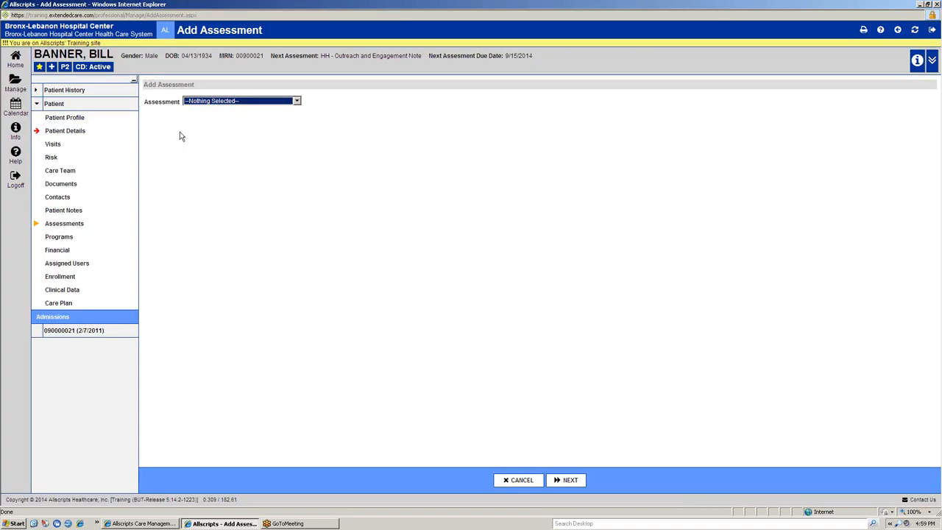
left_click(259, 104)
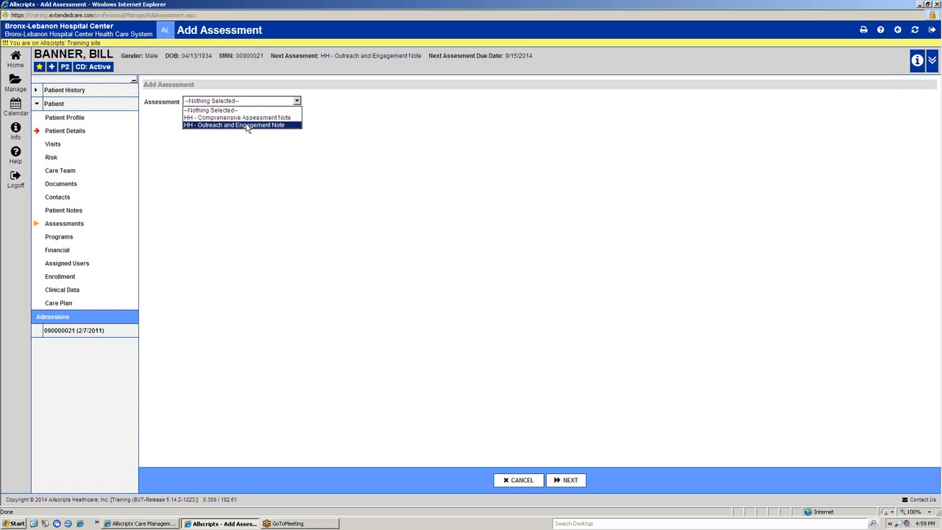
left_click(247, 126)
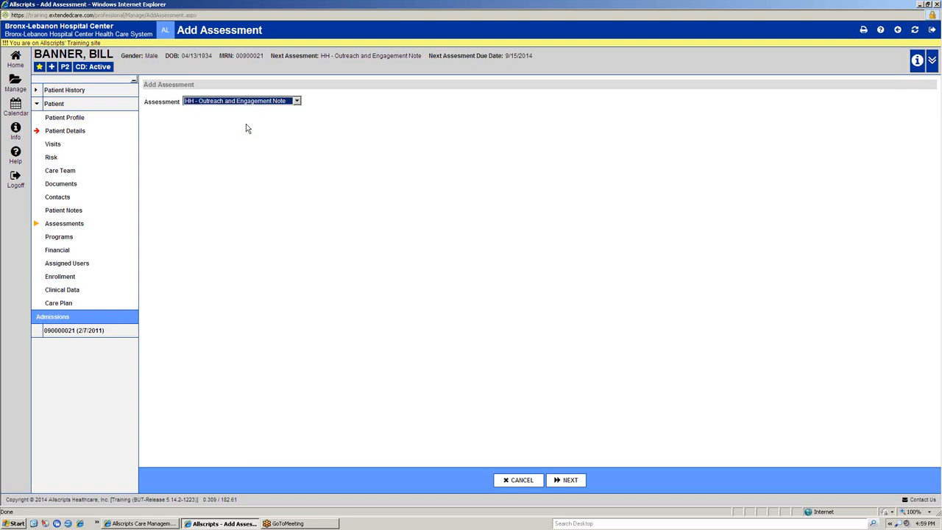
left_click(557, 482)
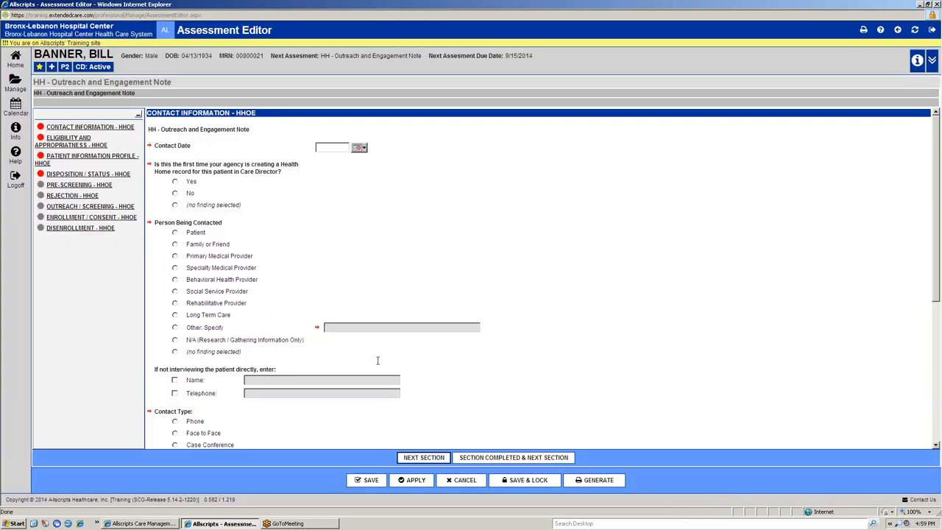
Step: Set the contact date to 9/9/2014, answer Yes to the first Health Home record question, and choose Family or Friend as the person contacted
left_click(74, 140)
left_click(359, 148)
left_click(350, 204)
left_click(176, 181)
Step: Set the contact type to Case Conference and the outcome to Successful, and complete the Contact Information section
scroll(175, 245, "down", 5)
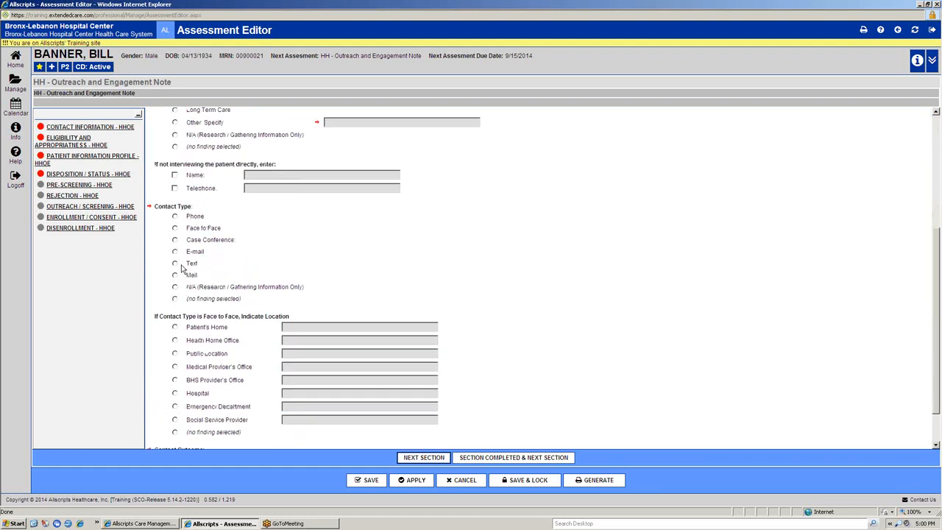
left_click(176, 239)
scroll(221, 272, "down", 2)
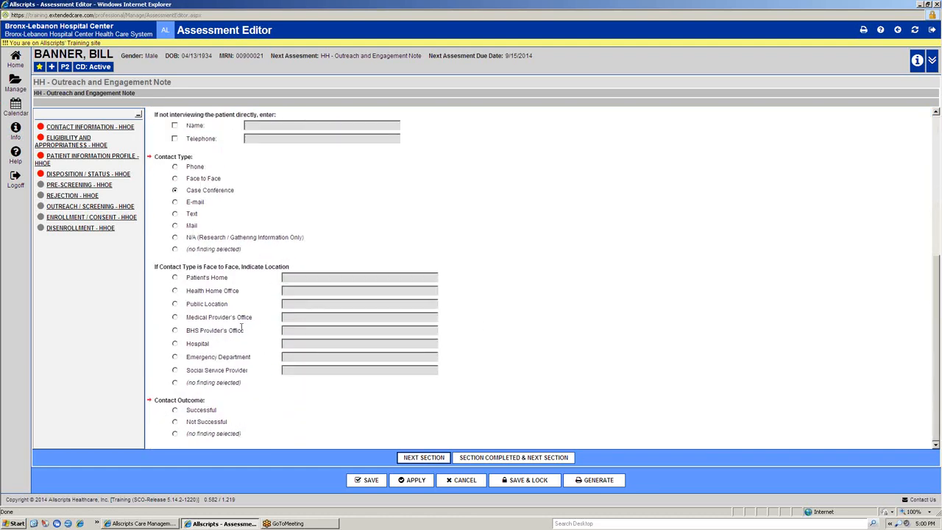
left_click(174, 410)
scroll(333, 355, "up", 6)
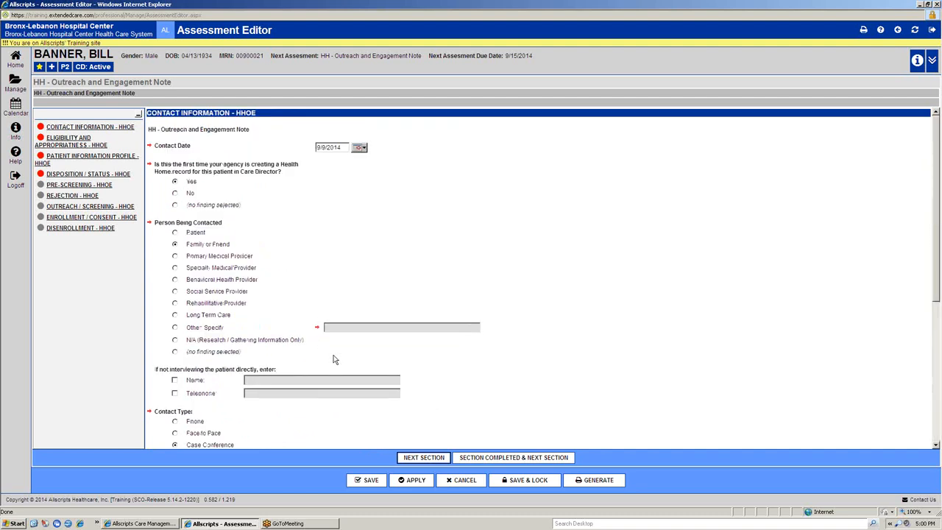
scroll(332, 355, "down", 1)
scroll(333, 355, "down", 5)
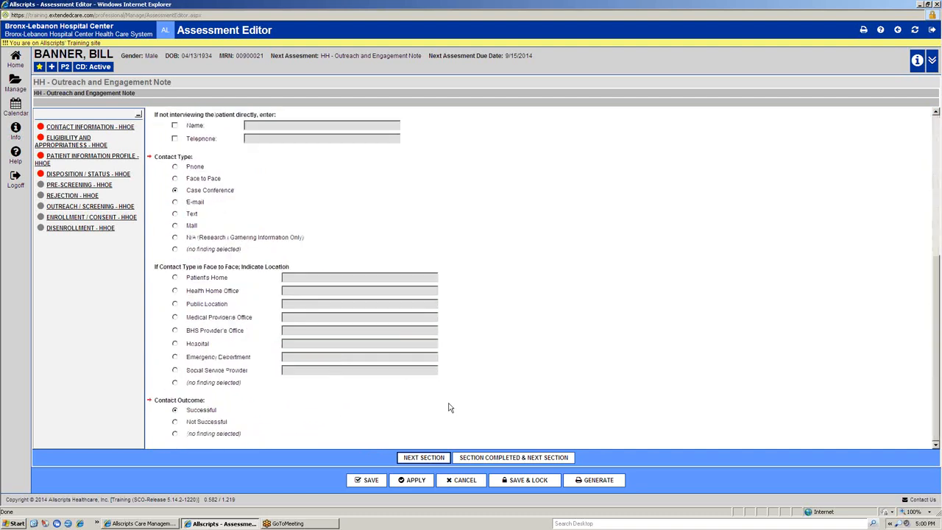
left_click(544, 462)
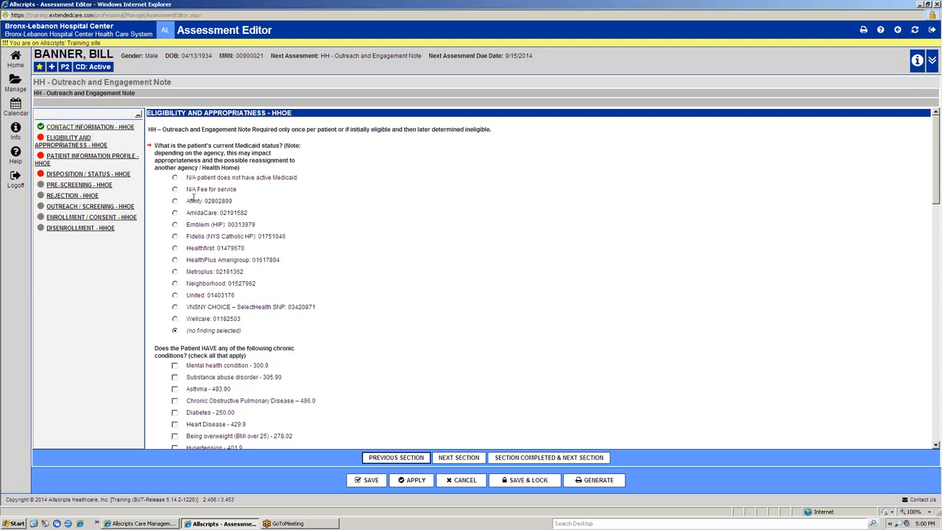
Step: Complete the Eligibility and Appropriateness section unanswered, and complete the Patient Information Profile section with No for Reviewed Patient Profile Page
scroll(173, 147, "down", 5)
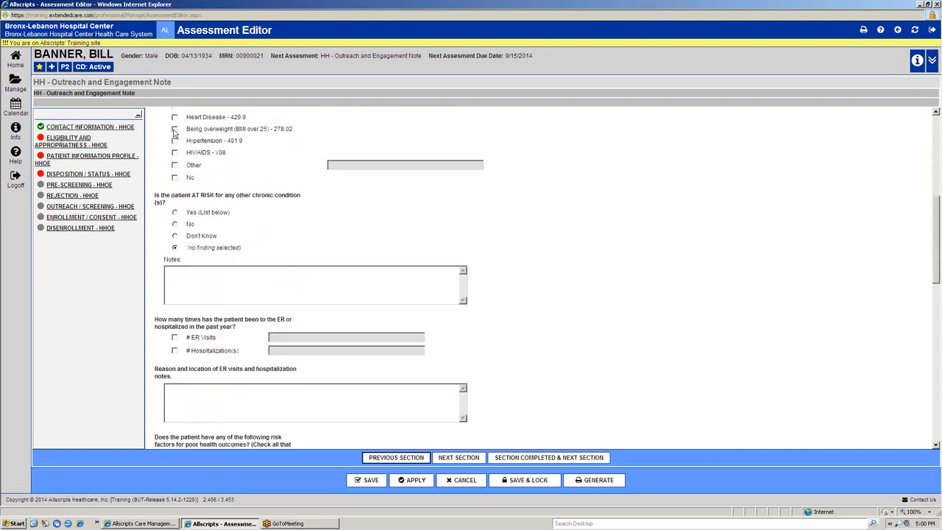
scroll(174, 131, "down", 10)
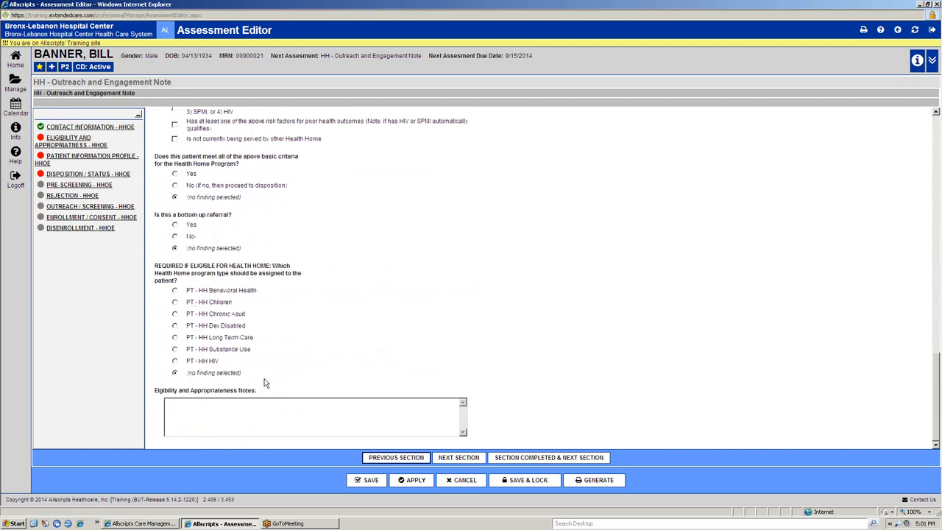
left_click(568, 460)
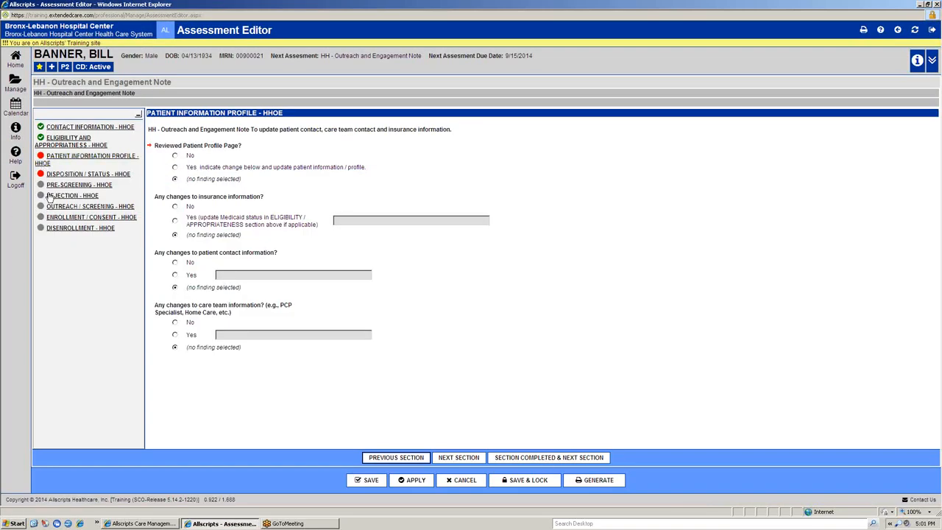
left_click(174, 155)
left_click(550, 457)
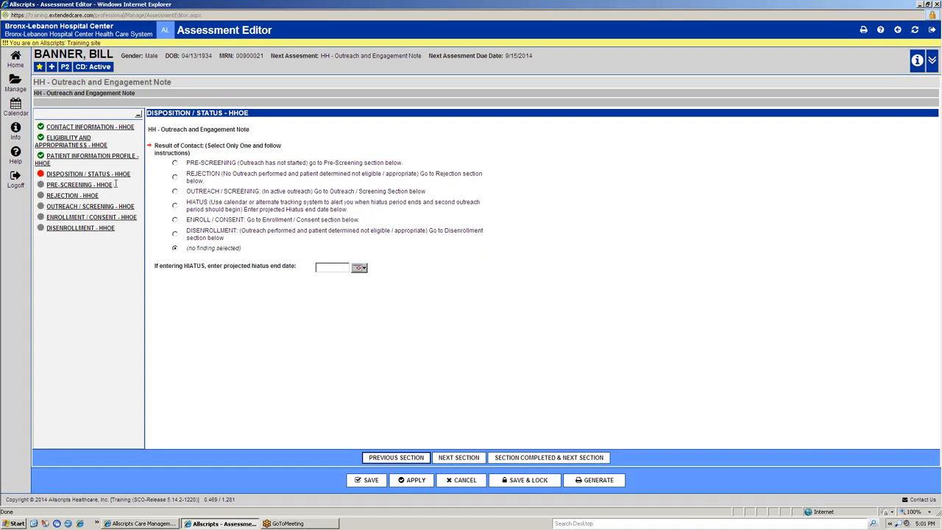
Step: Set the Result of Contact to OUTREACH / SCREENING, and go to the Outreach / Screening section to check the section status markers
left_click(175, 191)
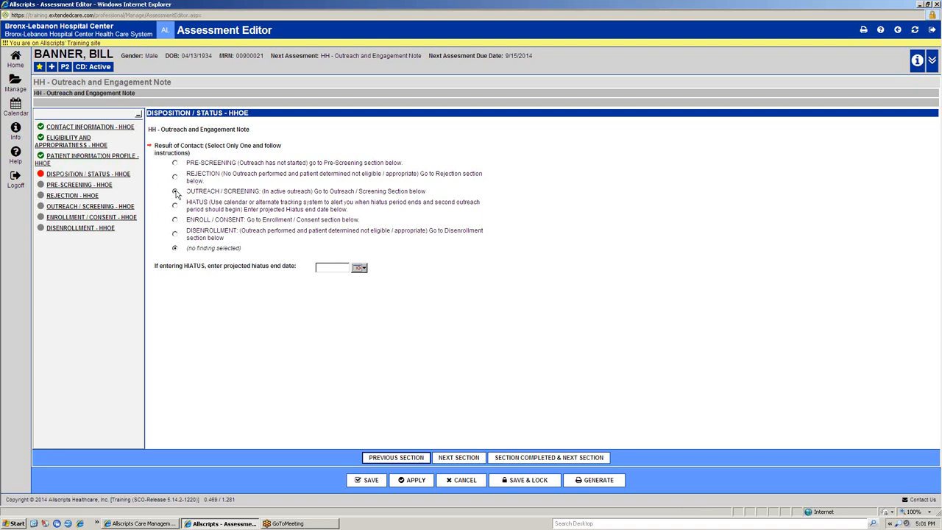
left_click(476, 457)
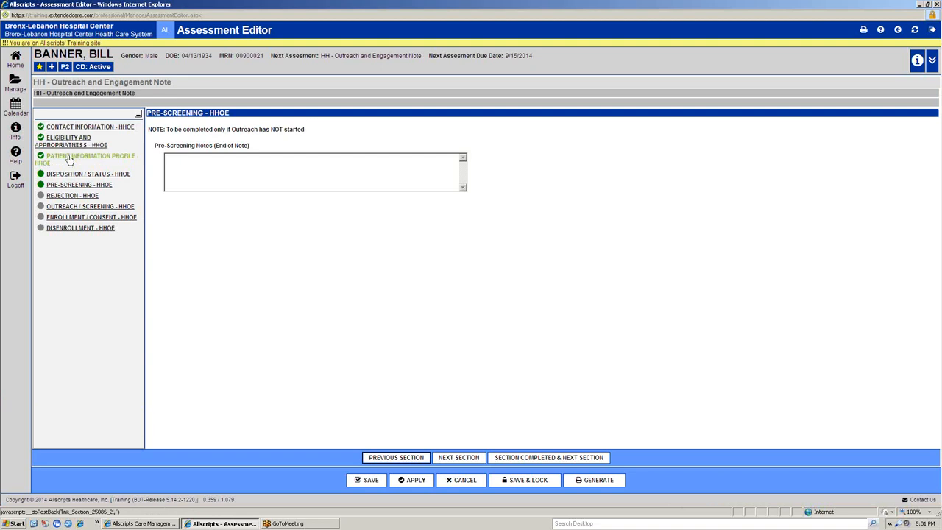
left_click(92, 206)
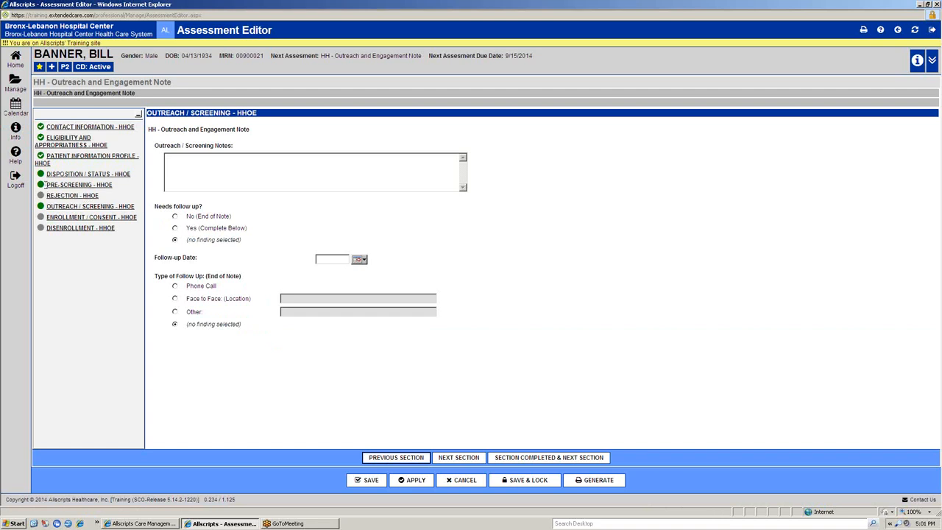
mouse_move(43, 189)
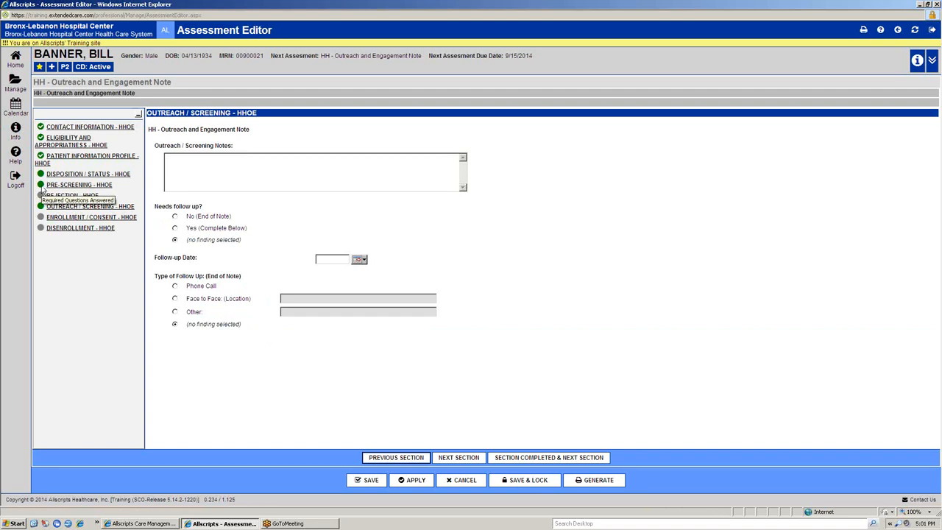
mouse_move(41, 157)
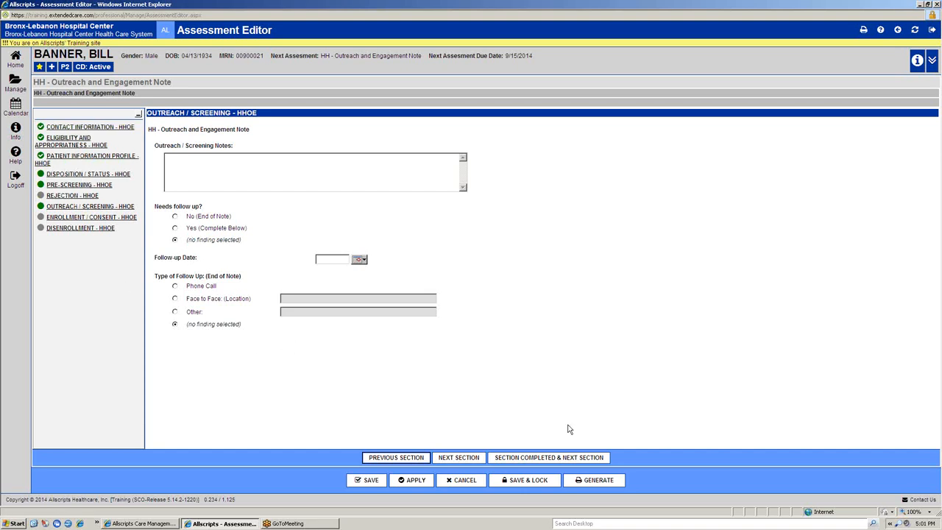
Step: Start saving and locking the assessment as HH - Outreach and Engagement Note, and set its re-assessment date to 9/23/2014
left_click(544, 483)
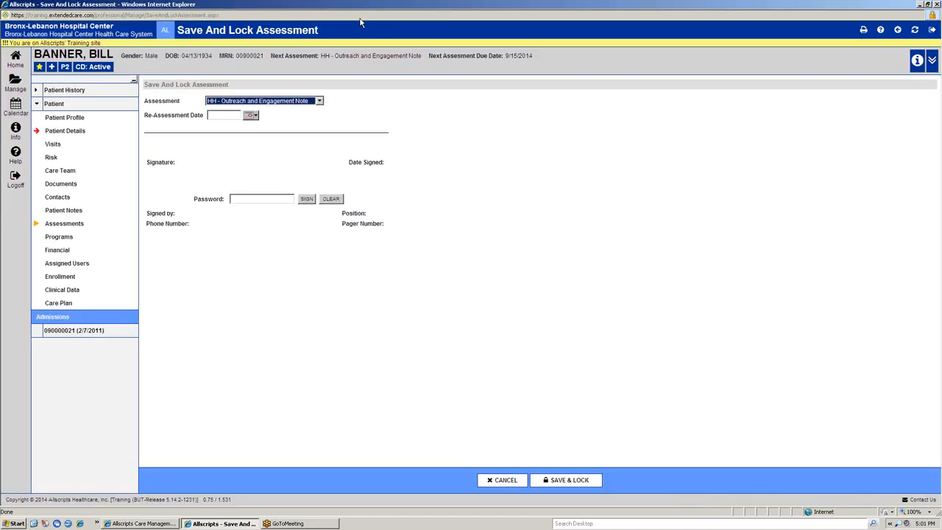
left_click(574, 162)
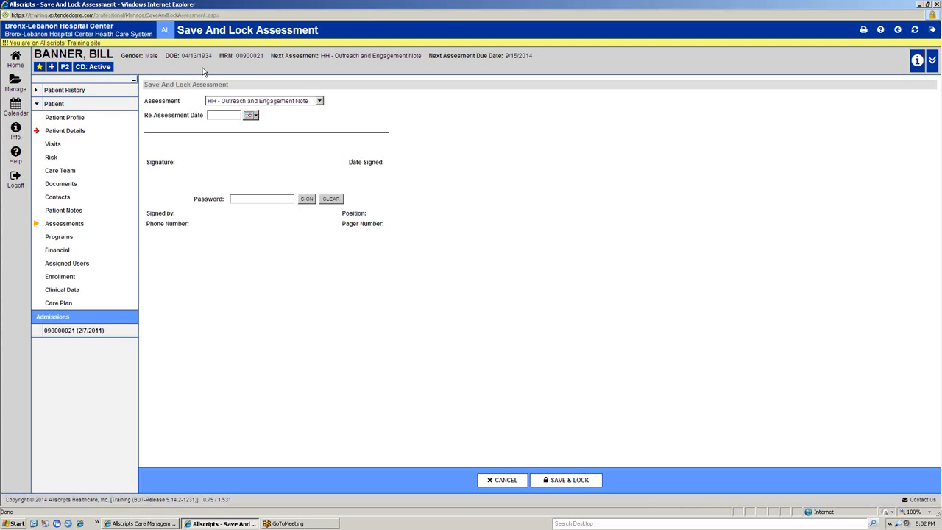
left_click(317, 101)
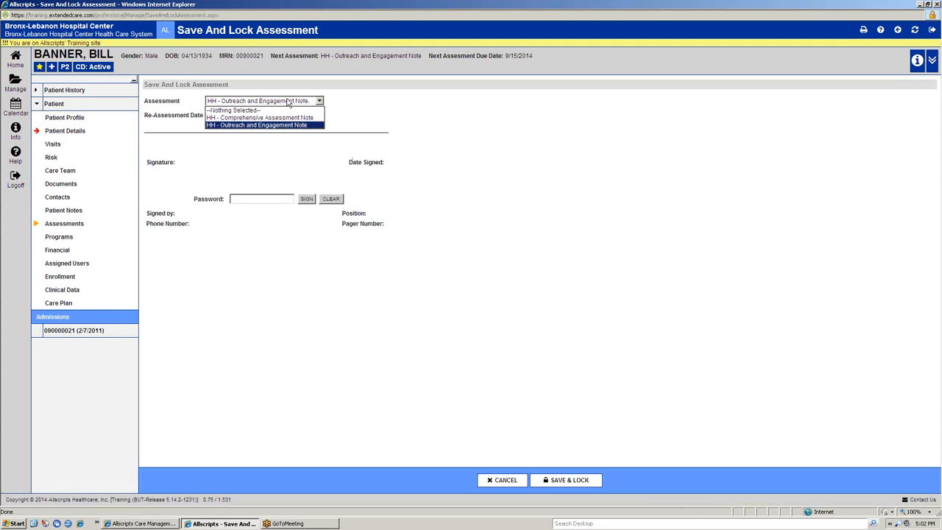
left_click(260, 126)
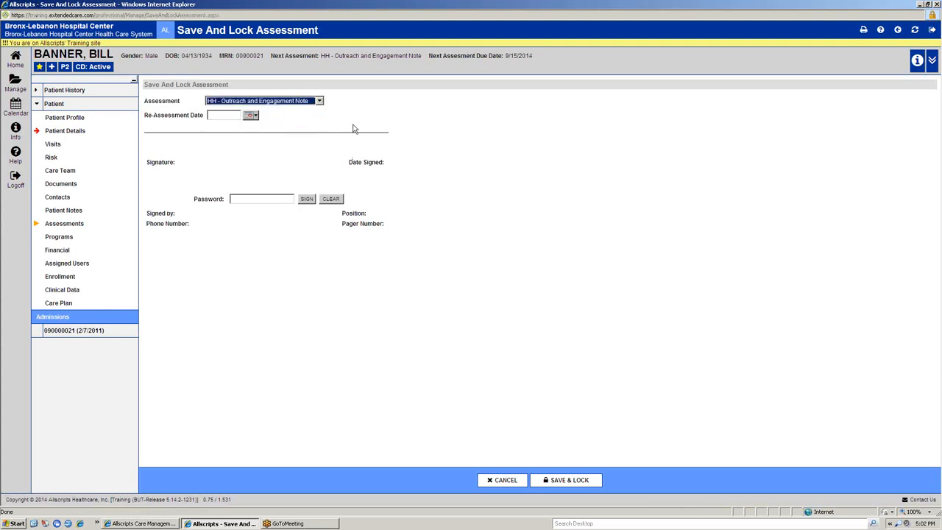
left_click(357, 123)
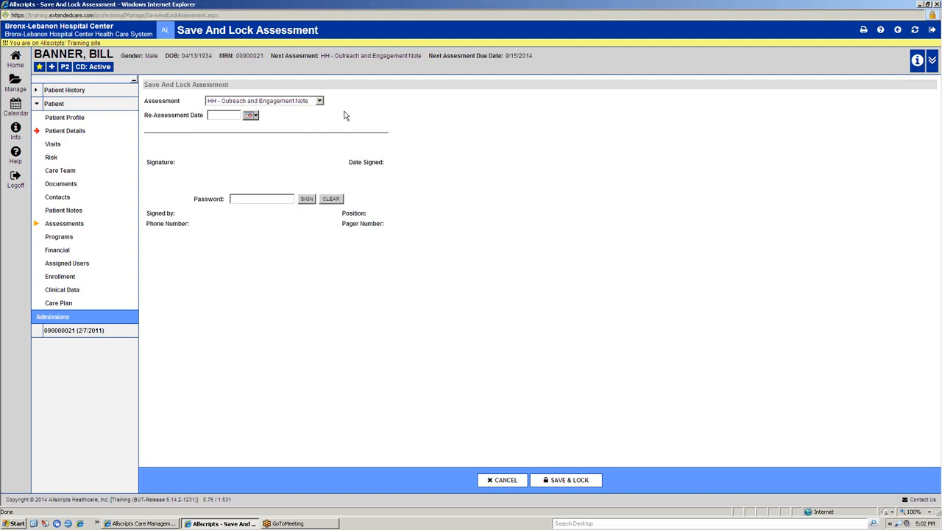
left_click(249, 116)
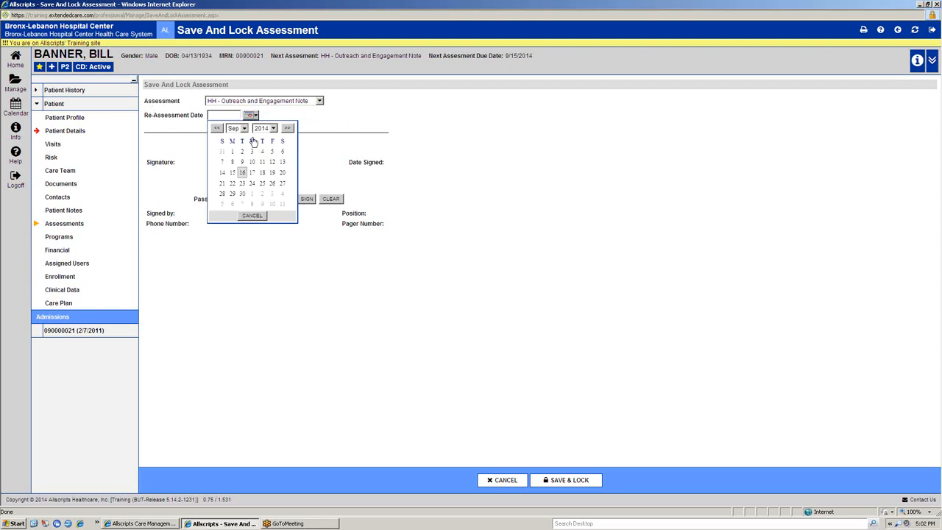
left_click(242, 193)
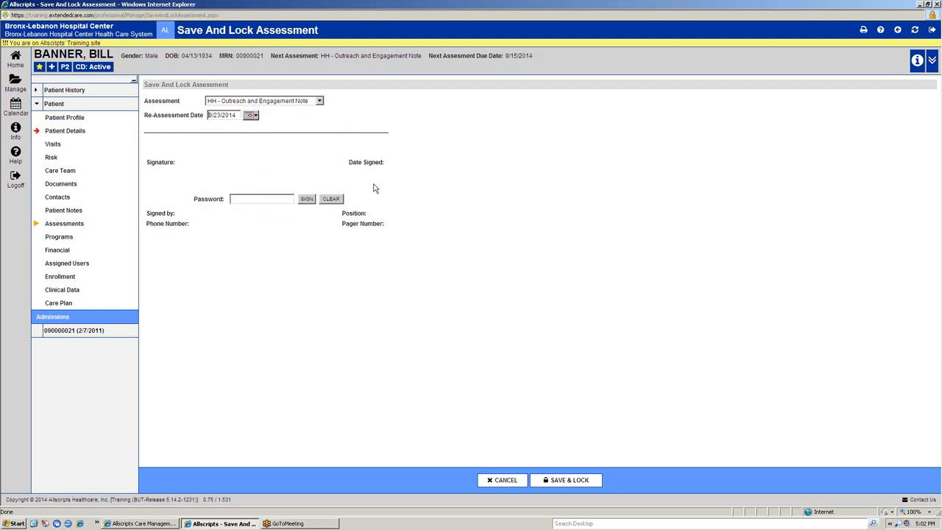
Step: Set the assessment's re-assessment date to 9/16/2014, and save and lock the HH - Outreach and Engagement Note
left_click(253, 116)
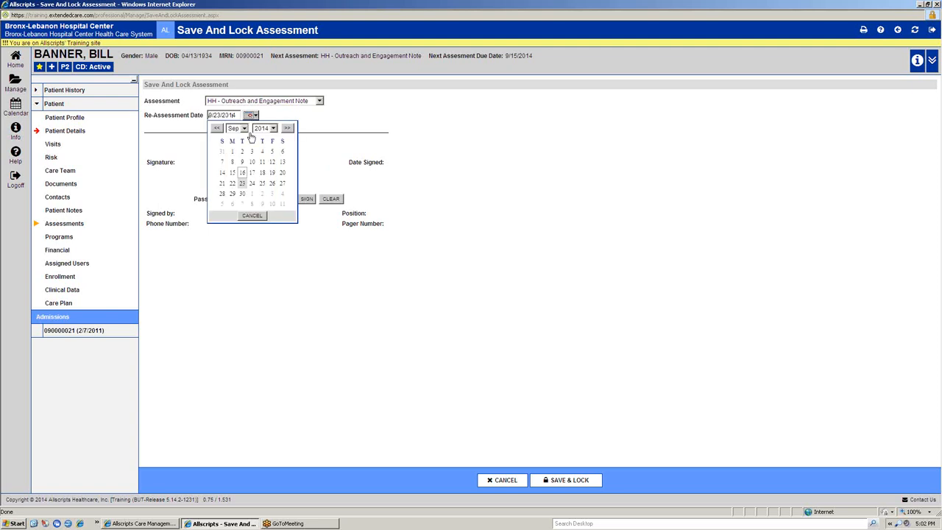
left_click(242, 172)
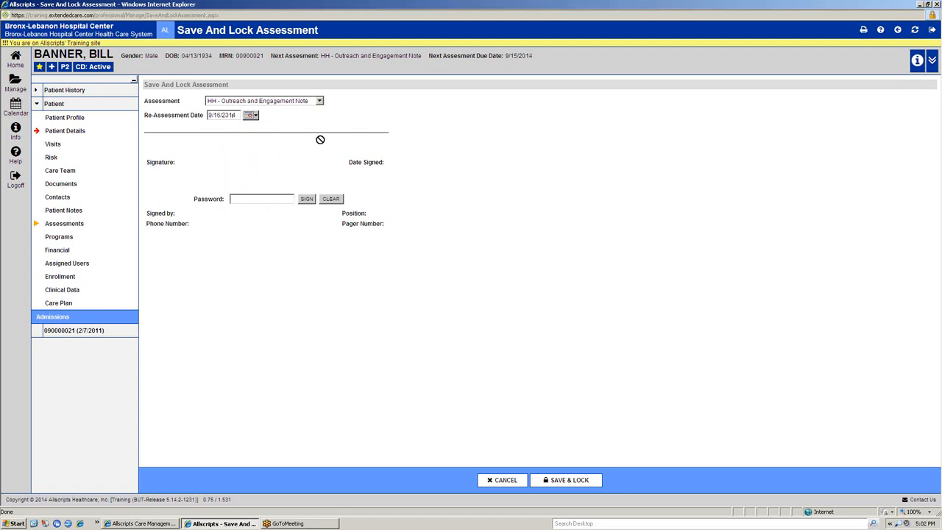
left_click(570, 481)
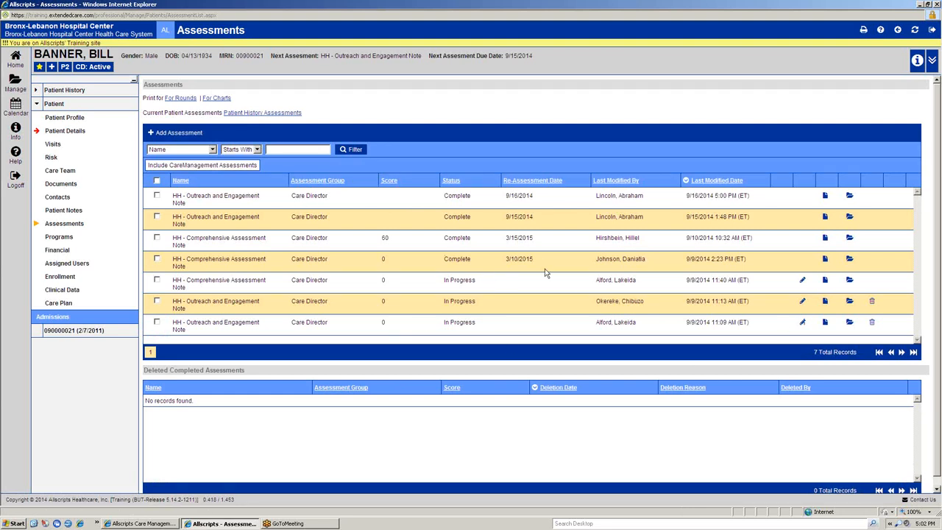
Step: Open the completed 9/16/2014 Outreach and Engagement Note, review its Contact Information answers and contact date calendar, and leave without saving
left_click(850, 197)
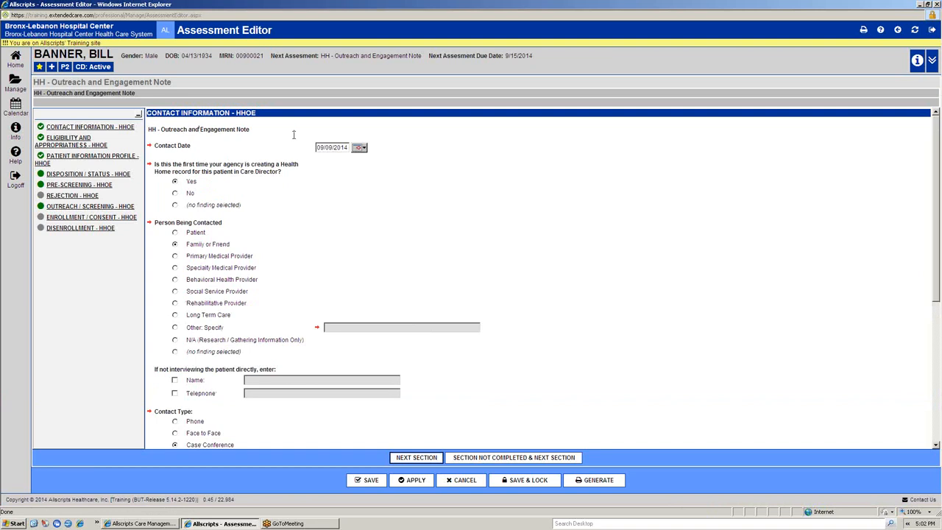
left_click(358, 148)
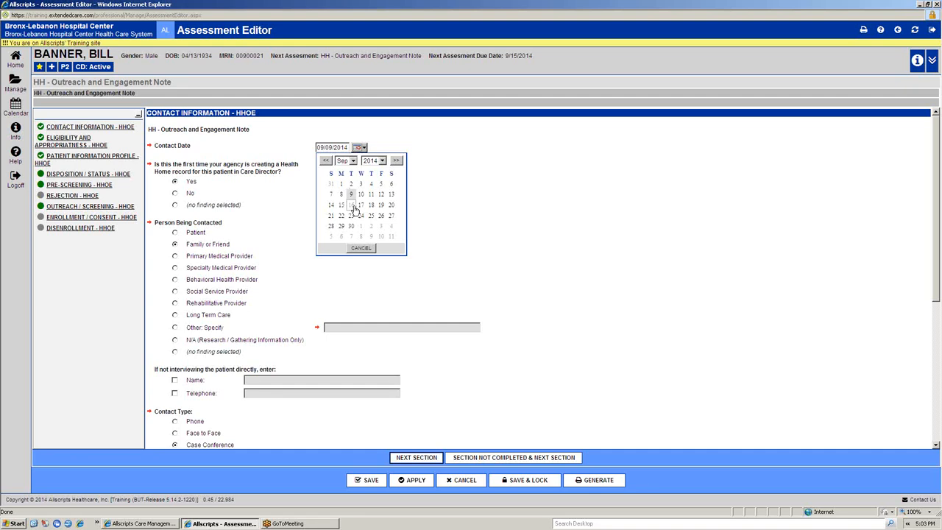
left_click(300, 206)
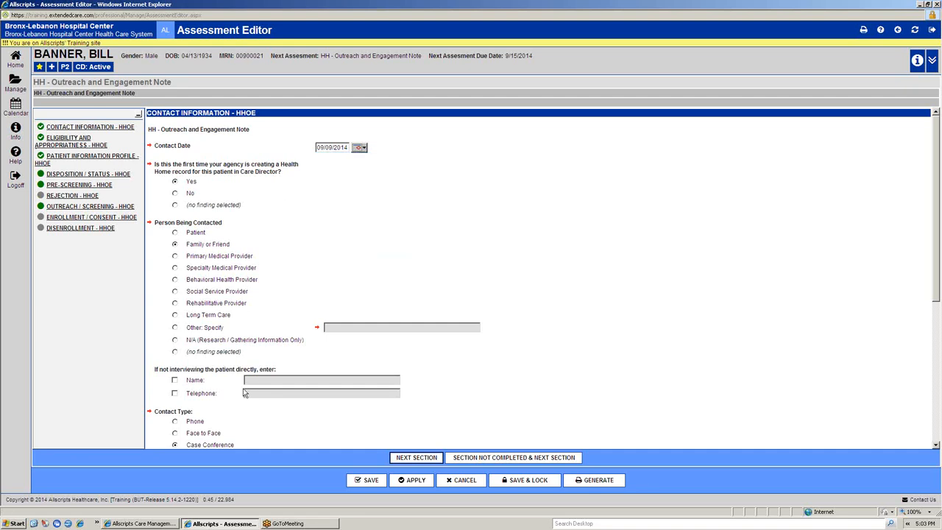
scroll(246, 392, "down", 5)
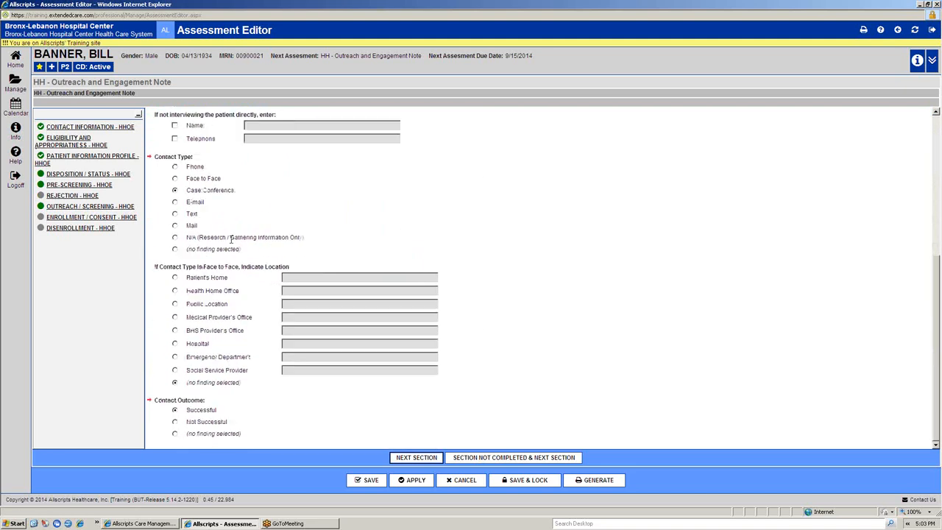
scroll(231, 243, "up", 5)
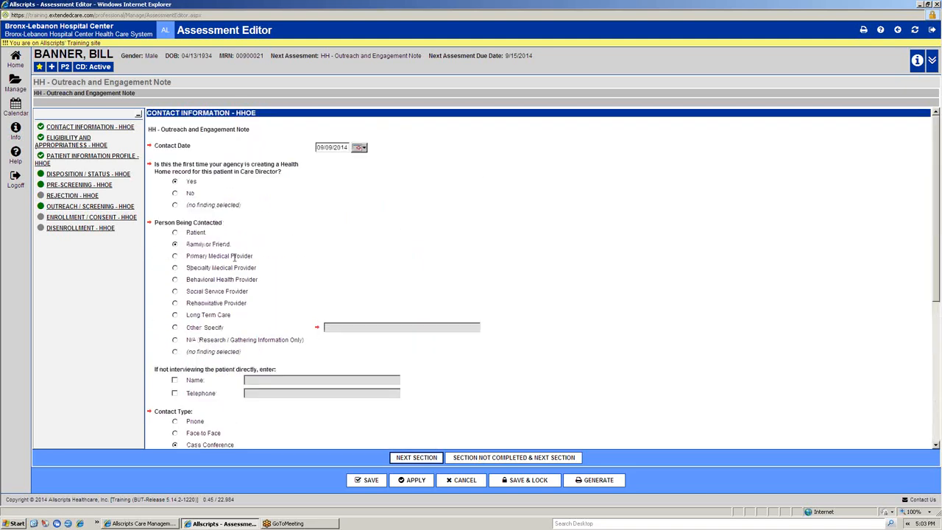
scroll(234, 256, "down", 5)
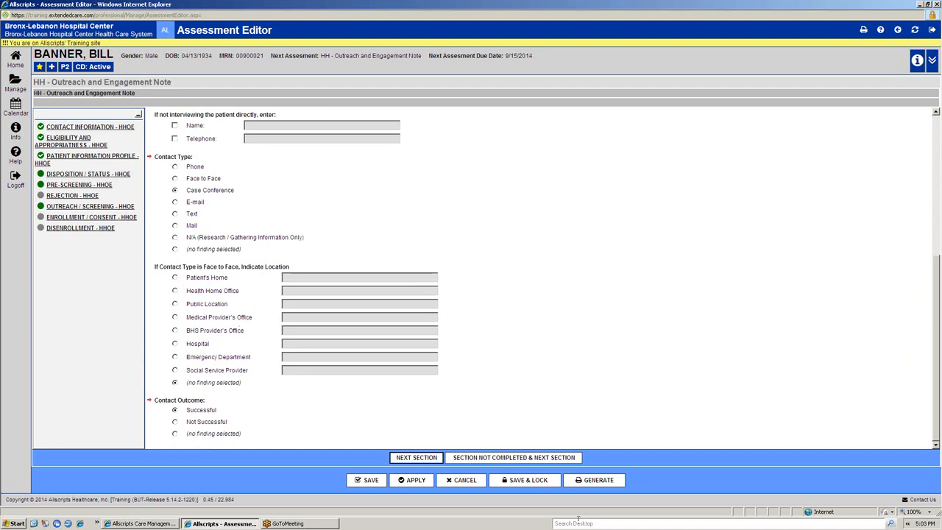
left_click(480, 480)
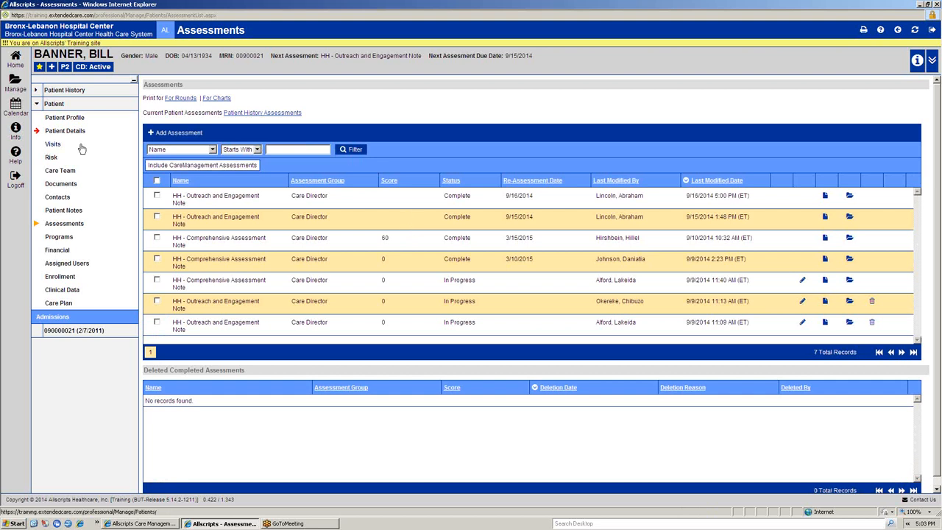
Step: Select the three most recently modified assessments and generate their print report for rounds
left_click(156, 196)
left_click(157, 217)
left_click(156, 259)
left_click(157, 280)
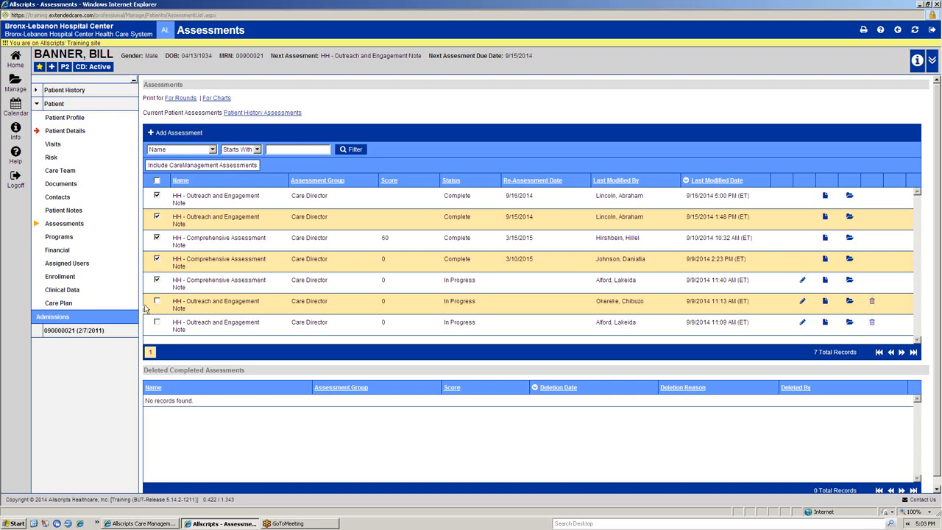
left_click(157, 181)
left_click(156, 181)
left_click(157, 196)
left_click(158, 237)
left_click(157, 217)
left_click(176, 98)
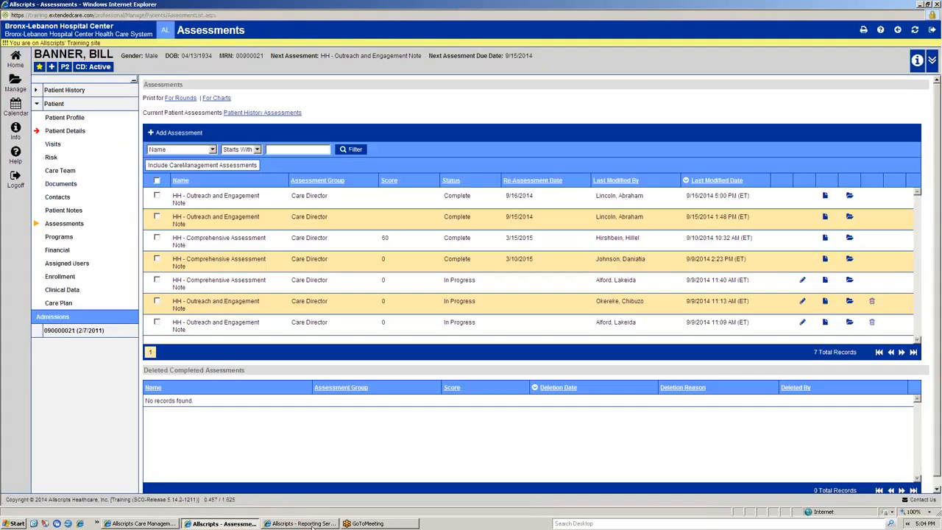
Step: Review the rounds report covering the two Outreach and Engagement Notes and the Comprehensive Assessment Note, and close the report
left_click(300, 523)
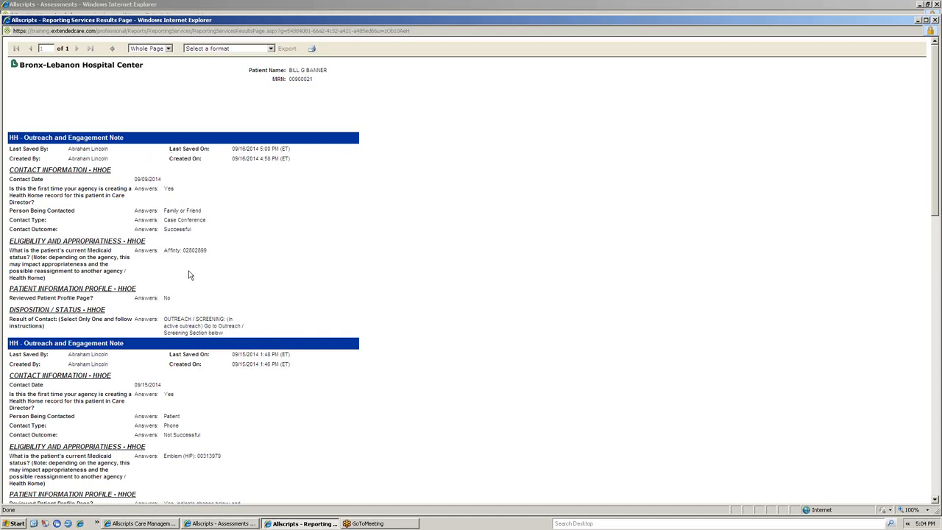
scroll(188, 276, "down", 10)
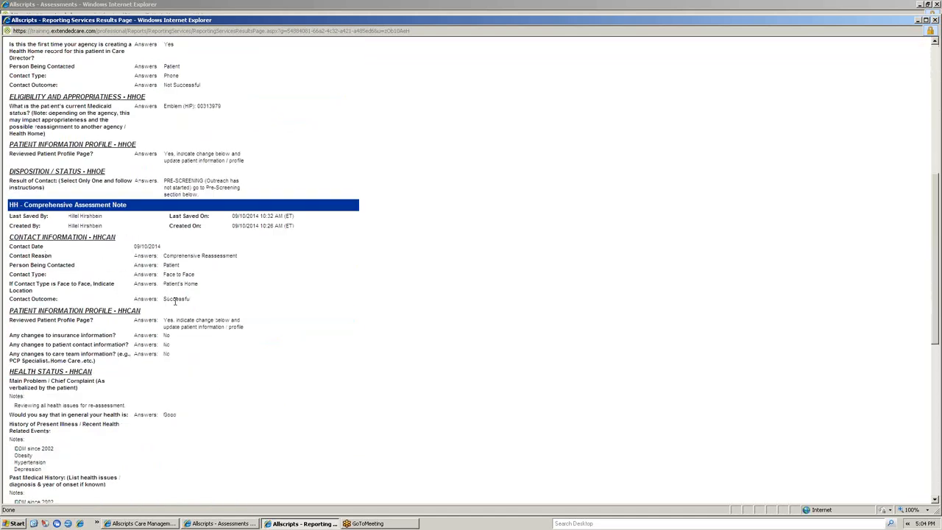
scroll(175, 300, "down", 6)
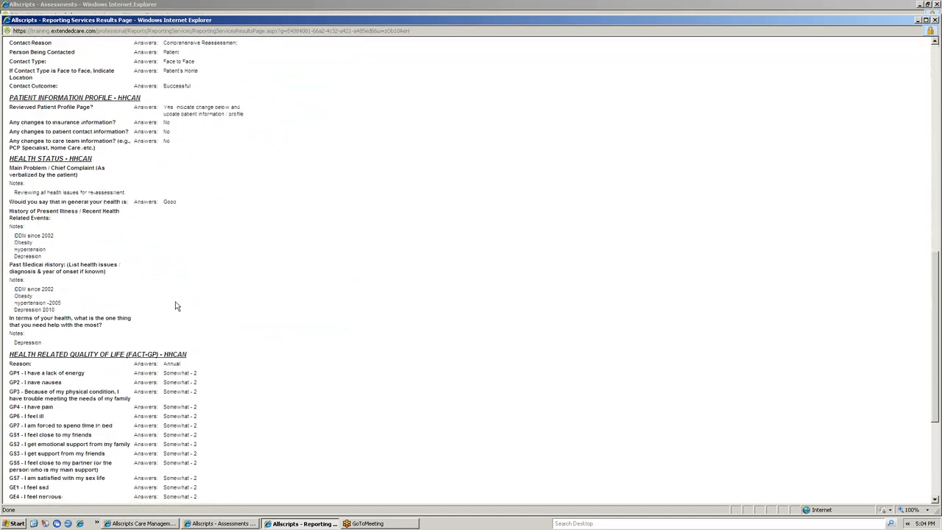
scroll(175, 306, "down", 6)
scroll(175, 305, "up", 20)
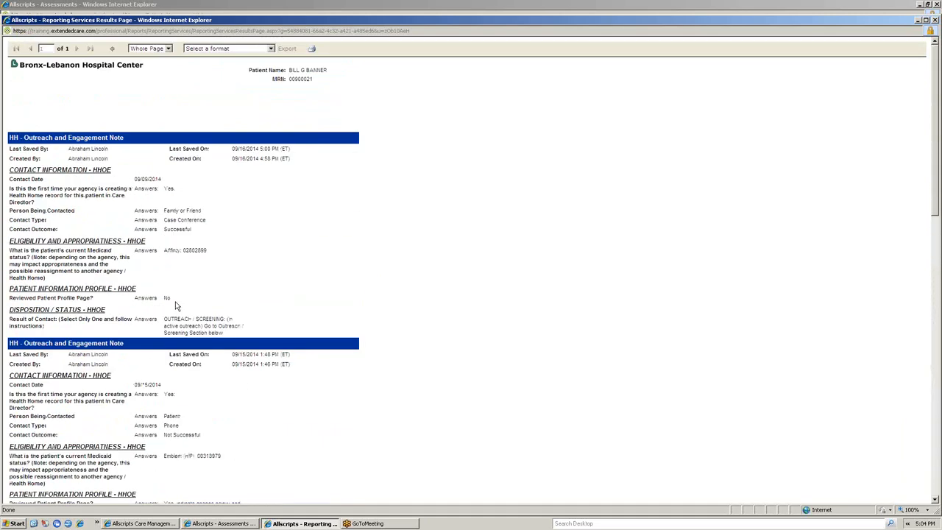
scroll(176, 305, "down", 10)
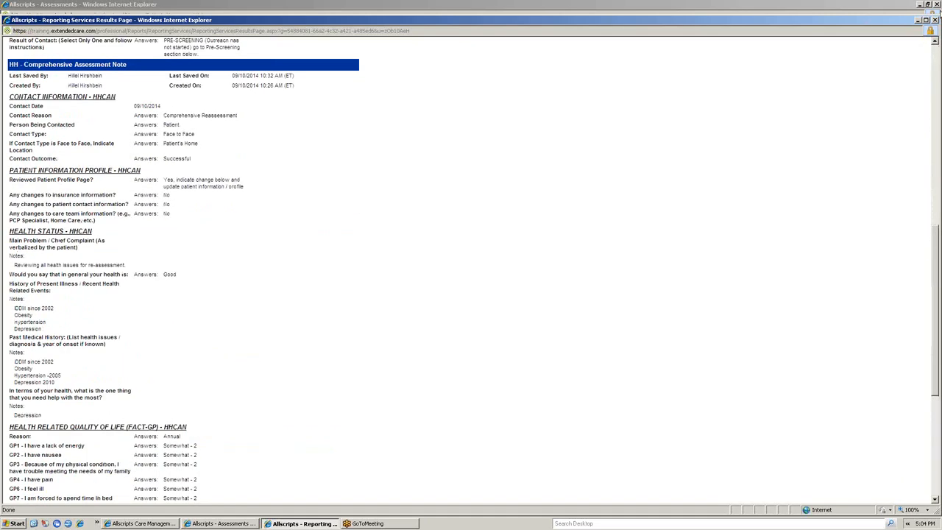
left_click_drag(889, 20, 792, 20)
left_click(837, 21)
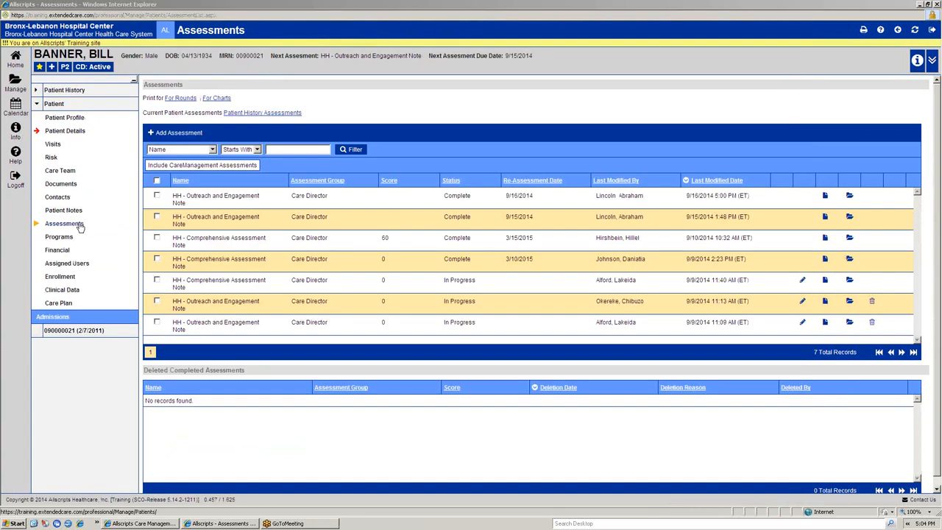
Step: Select the same three most recent assessments and generate their print report for charts
left_click(157, 195)
left_click(157, 217)
left_click(156, 238)
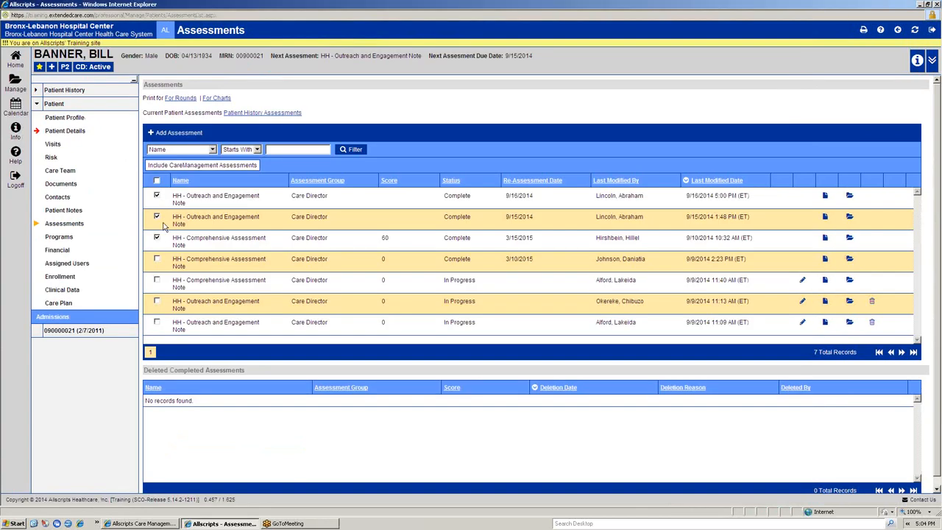
left_click(217, 98)
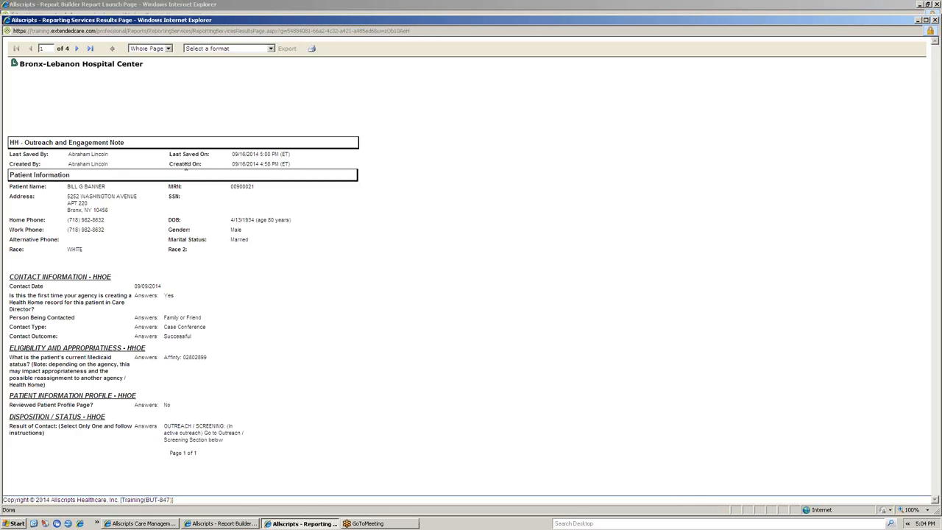
Step: Page through the charts report to see how each assessment is laid out with its patient information, and close the report
key("alt+Tab")
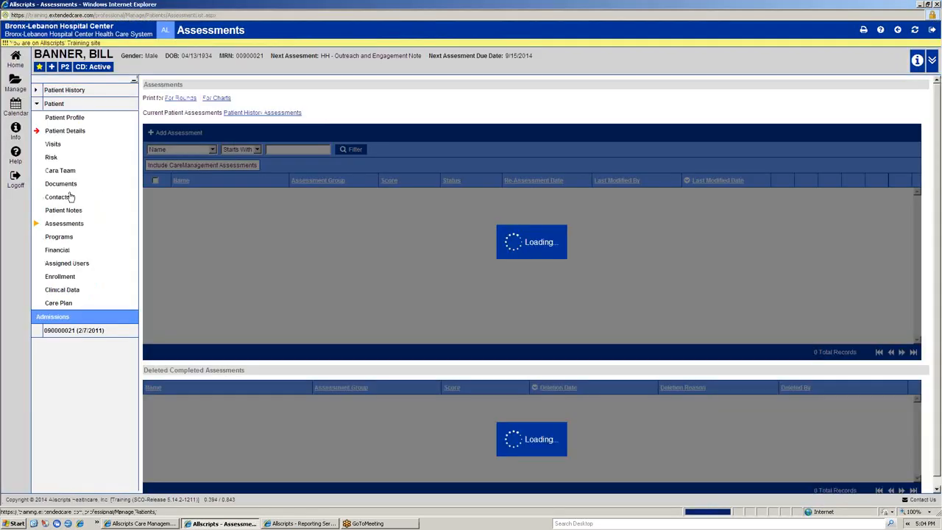
key("alt+Tab")
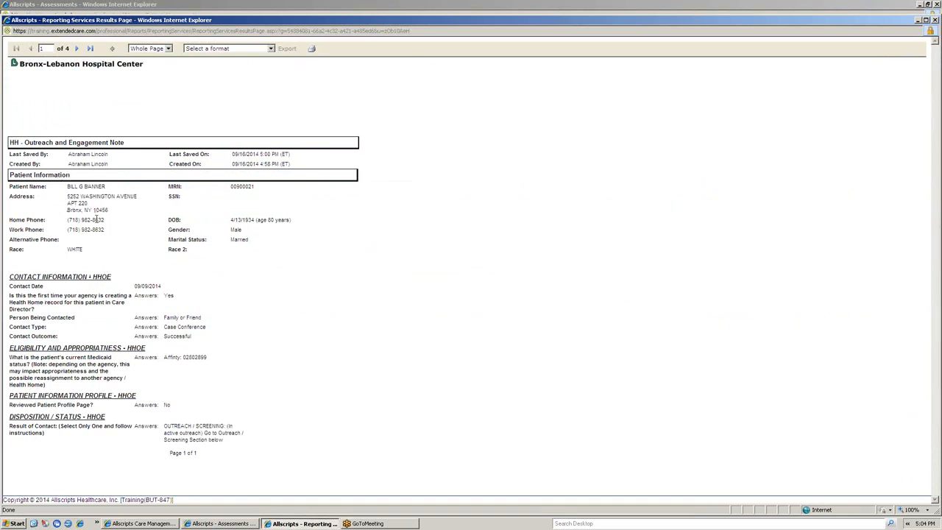
left_click(77, 50)
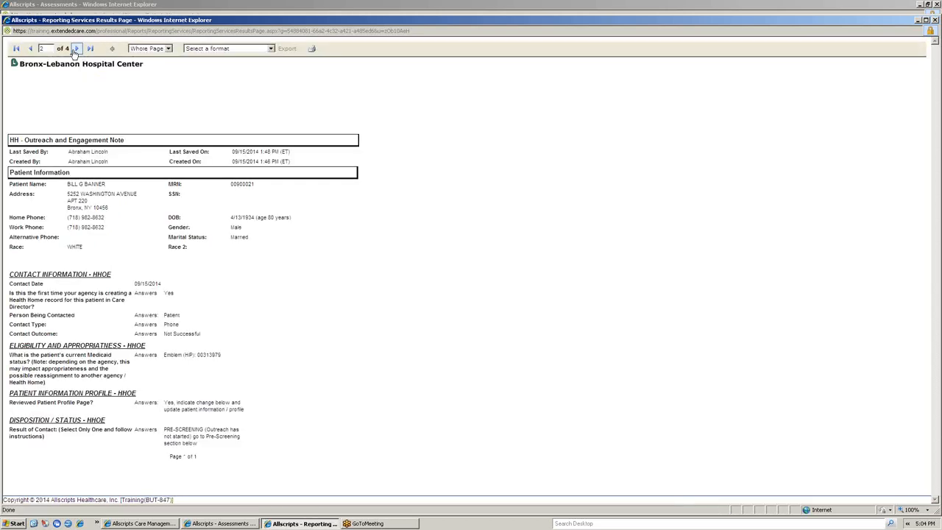
left_click(75, 50)
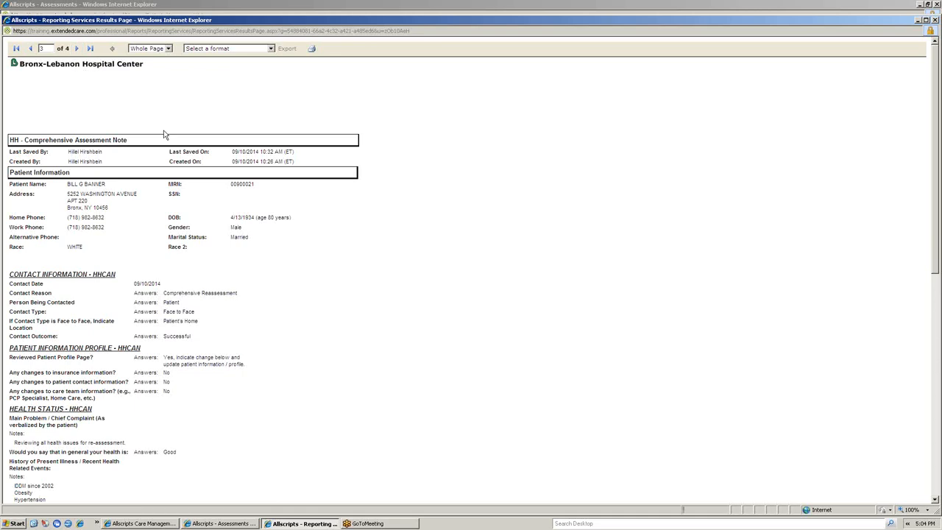
left_click_drag(905, 22, 863, 31)
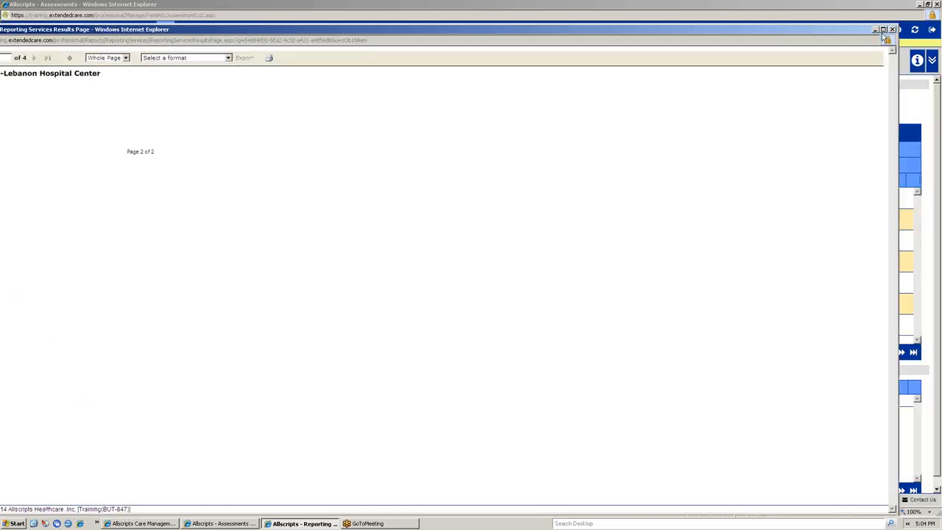
left_click(891, 31)
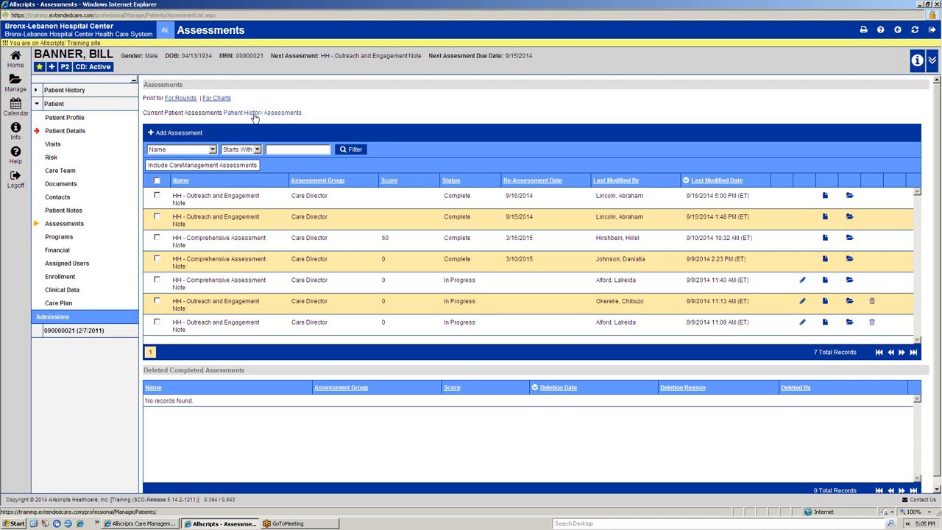
Step: Go to the patient's Programs section
left_click(59, 237)
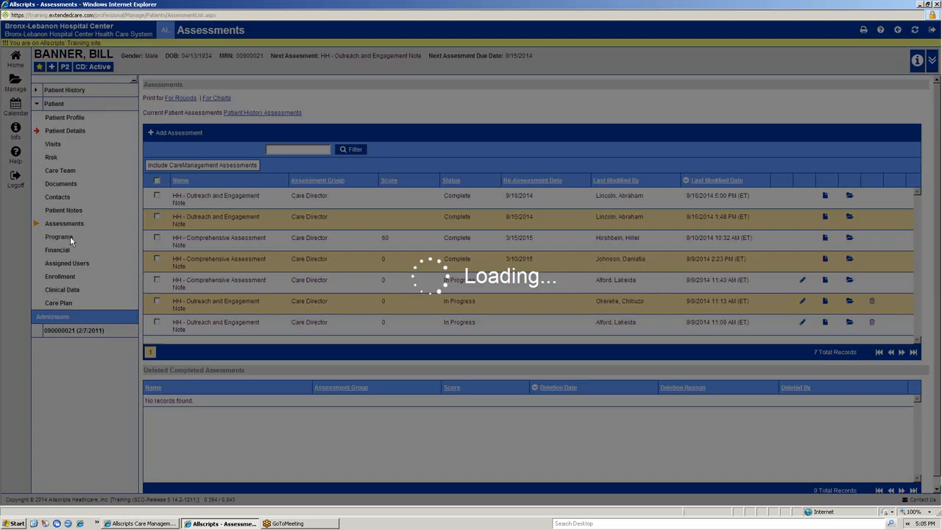
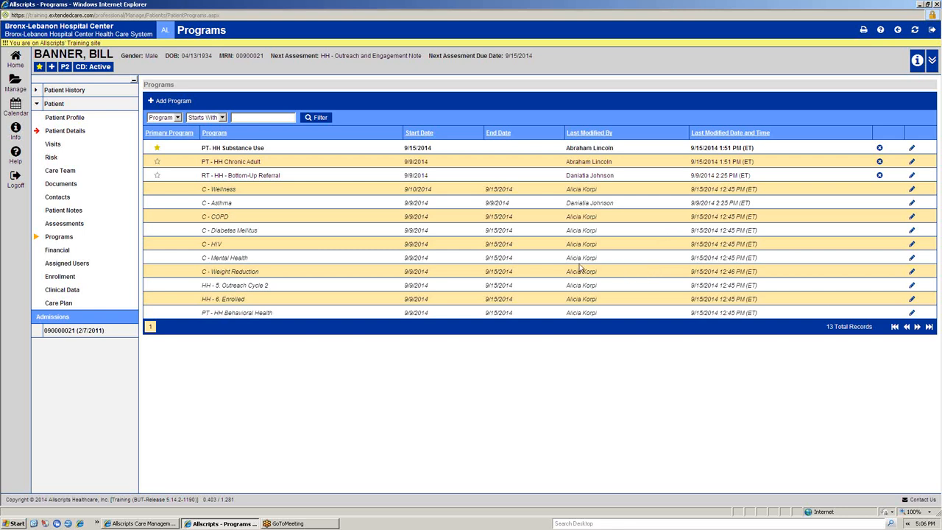
Step: Set PT - HH Chronic Adult as the patient's primary program and confirm the change
left_click(157, 149)
left_click(157, 163)
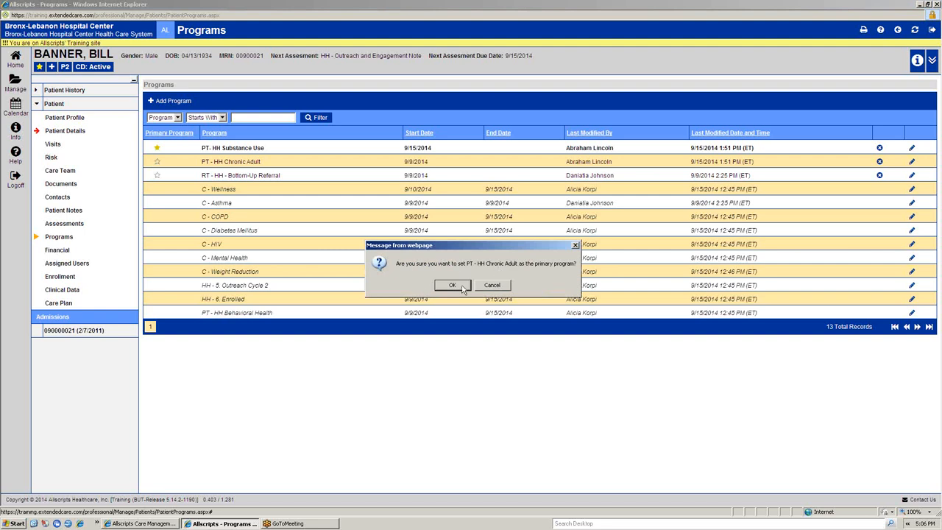
left_click(462, 286)
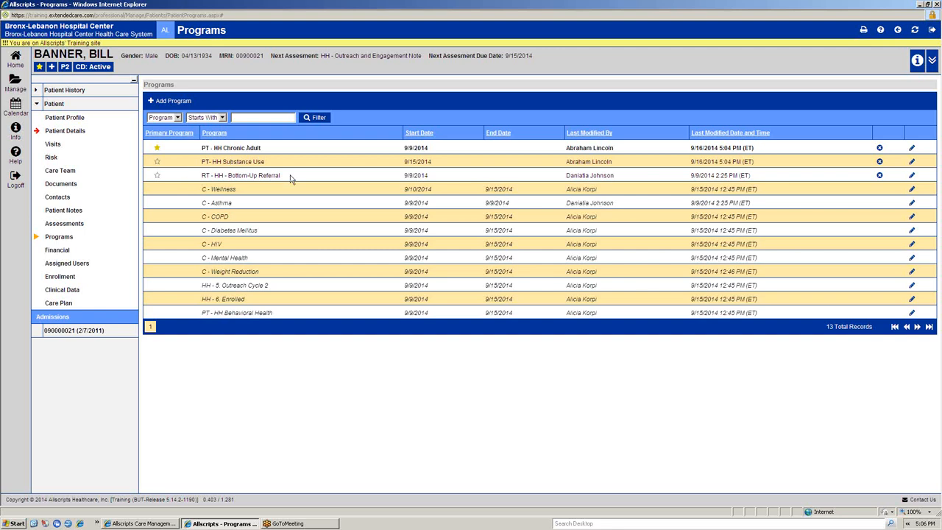
Step: Add the PT - HH Dev Disabled program to the patient and save it
left_click(171, 101)
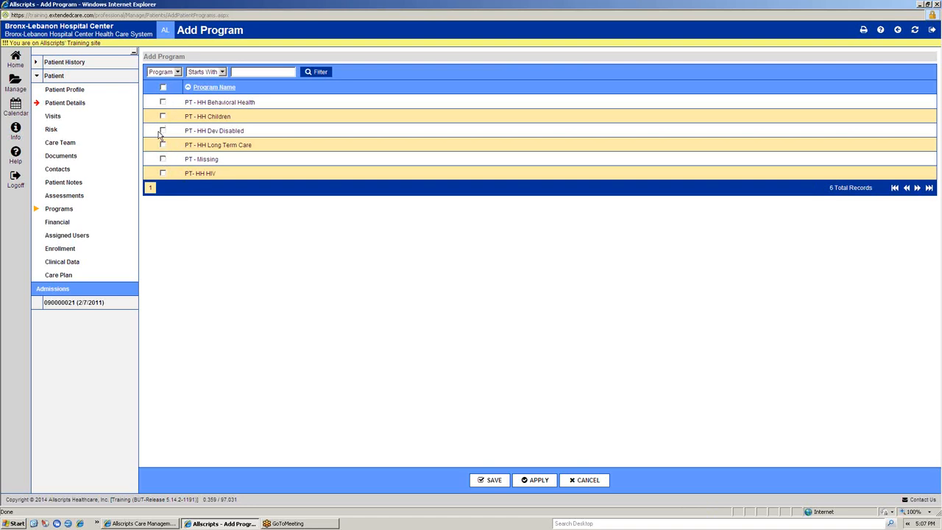
left_click(163, 131)
left_click(486, 482)
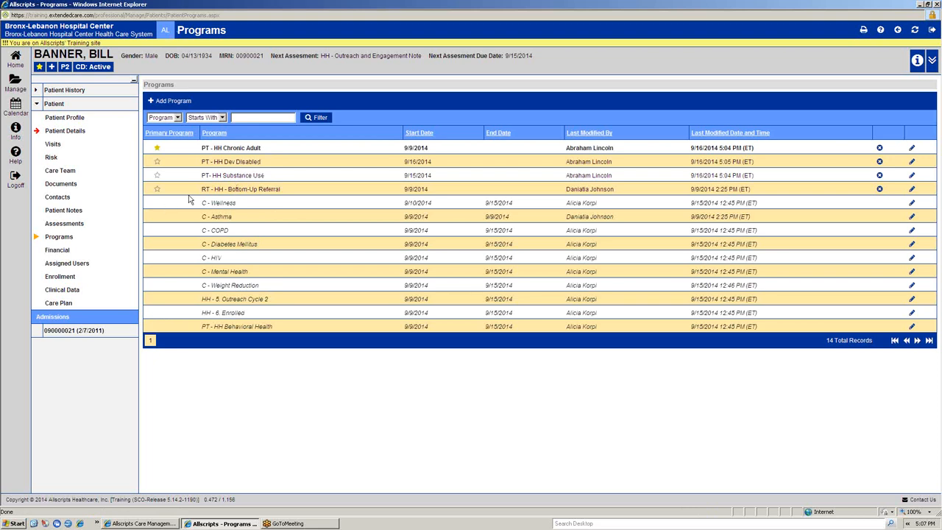
Step: In the patient's Financial section, add MCO: Affinity as an attribution plan and save it
left_click(65, 252)
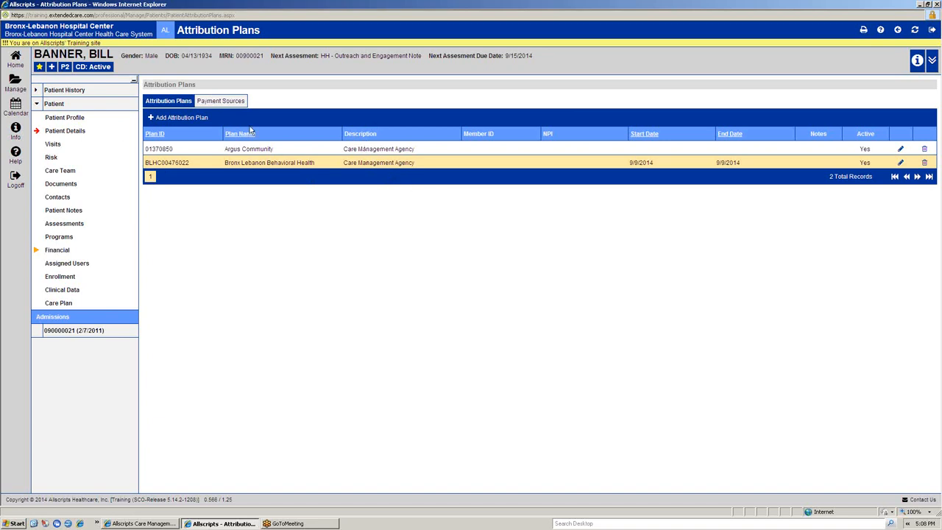
left_click(189, 119)
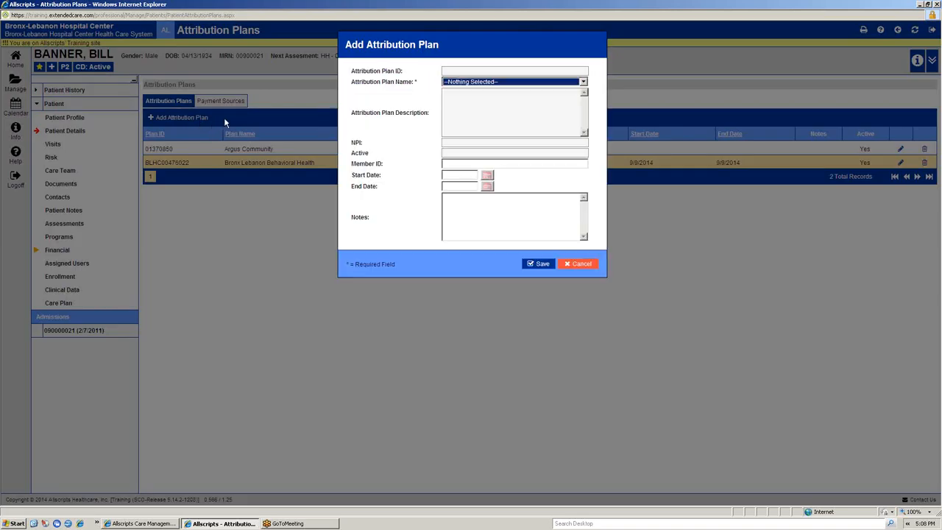
left_click(475, 83)
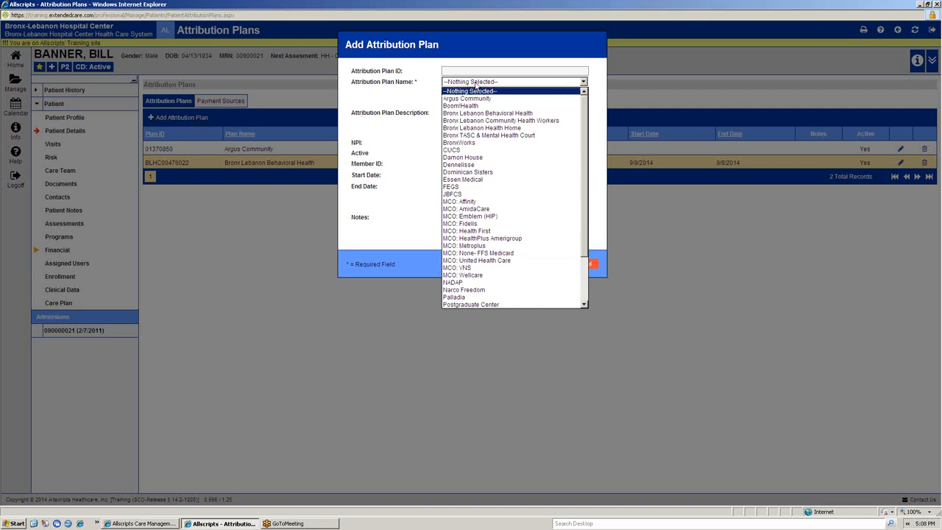
scroll(464, 155, "down", 3)
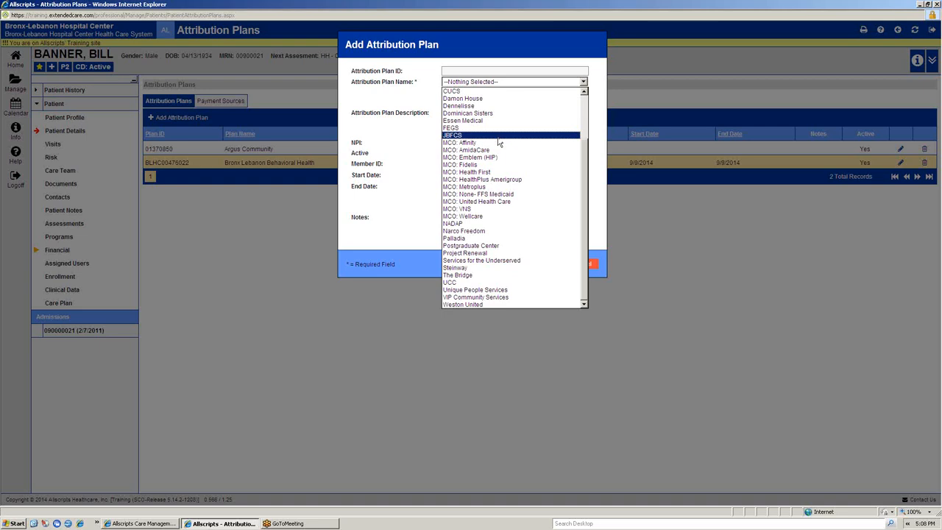
left_click(498, 142)
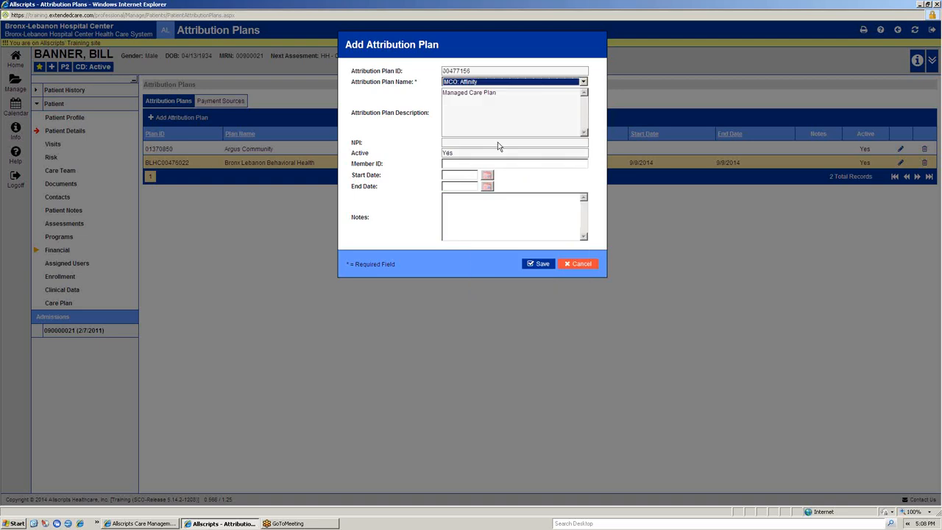
left_click(540, 264)
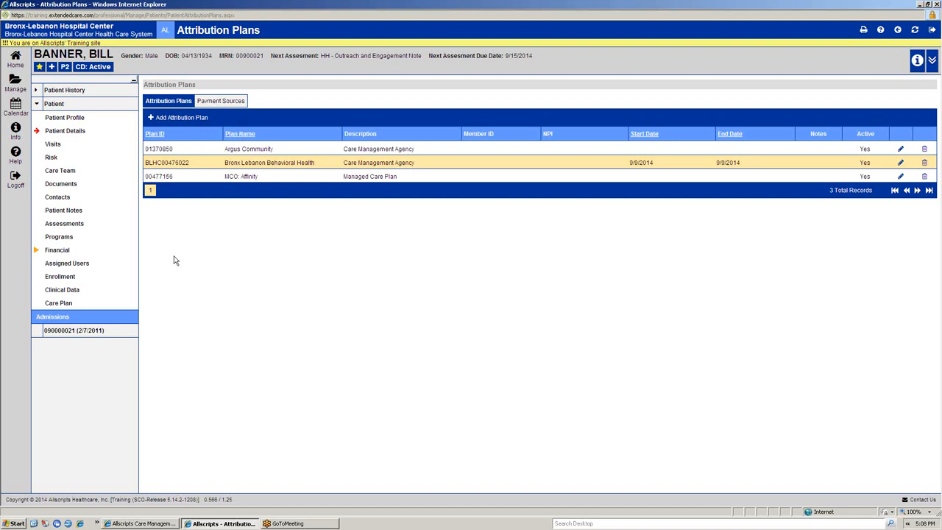
Step: In Assigned Users, un-assign the sixth, tenth and fourteenth listed users from the patient without entering a reason
left_click(87, 266)
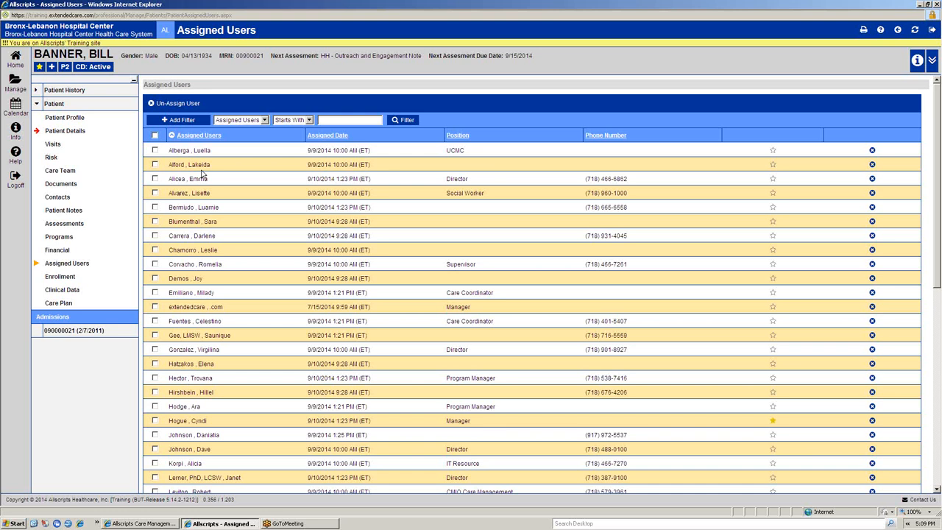
scroll(225, 247, "down", 5)
scroll(221, 249, "up", 5)
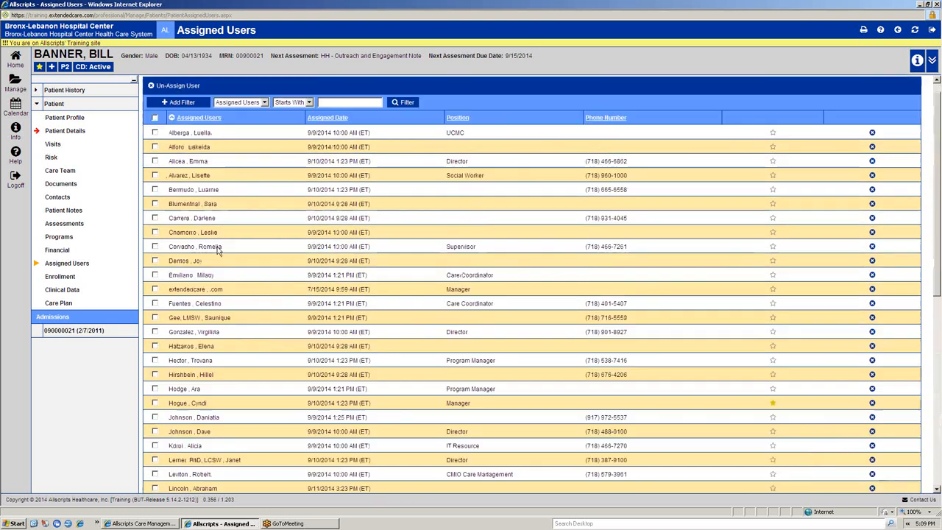
scroll(220, 247, "up", 1)
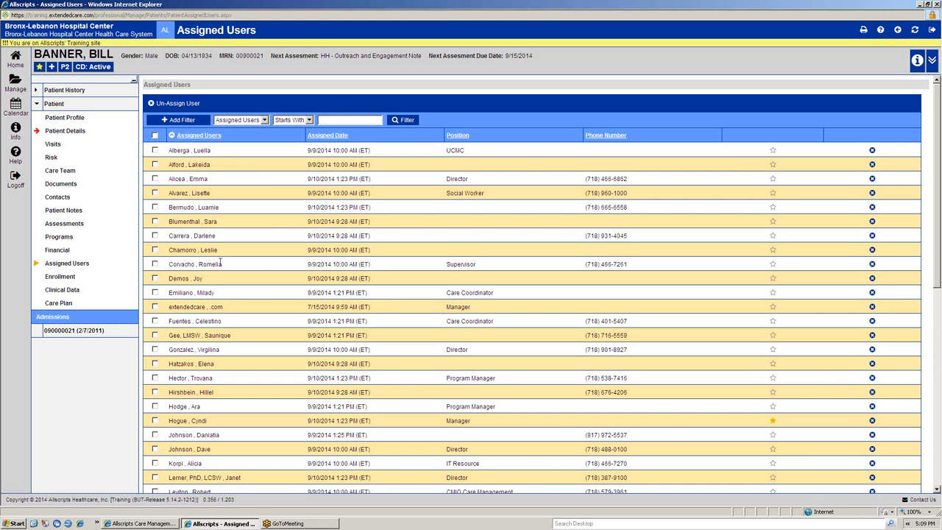
left_click(155, 221)
left_click(155, 279)
left_click(156, 336)
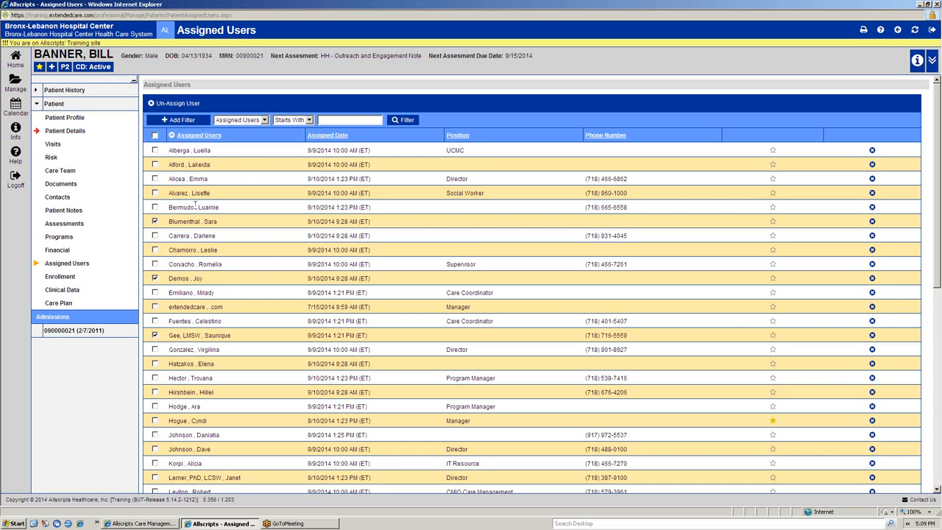
left_click(166, 103)
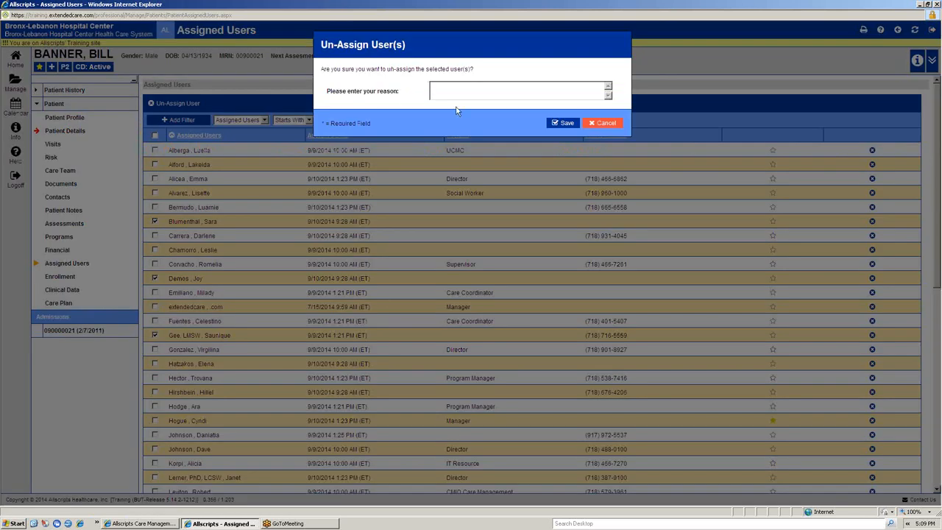
left_click(565, 123)
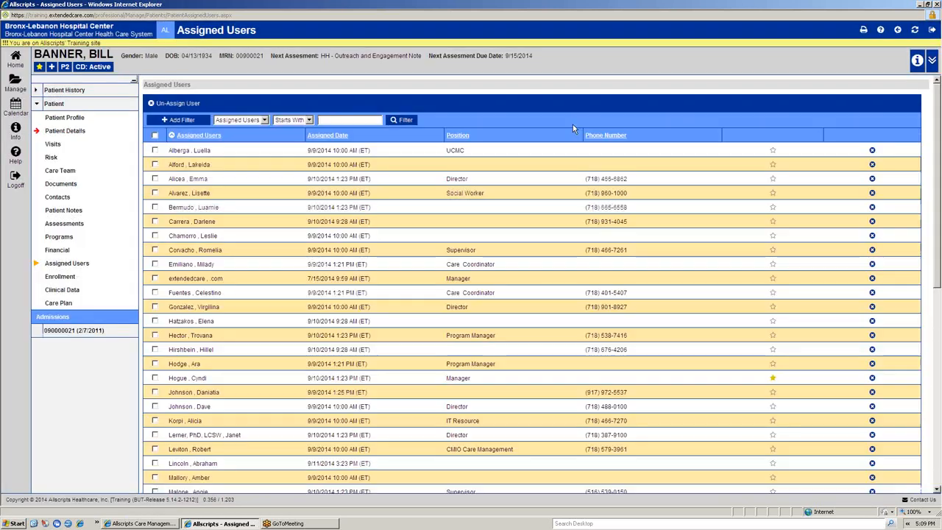
Step: Assign the first and fourth users in the Available Users list to the patient
scroll(294, 306, "down", 5)
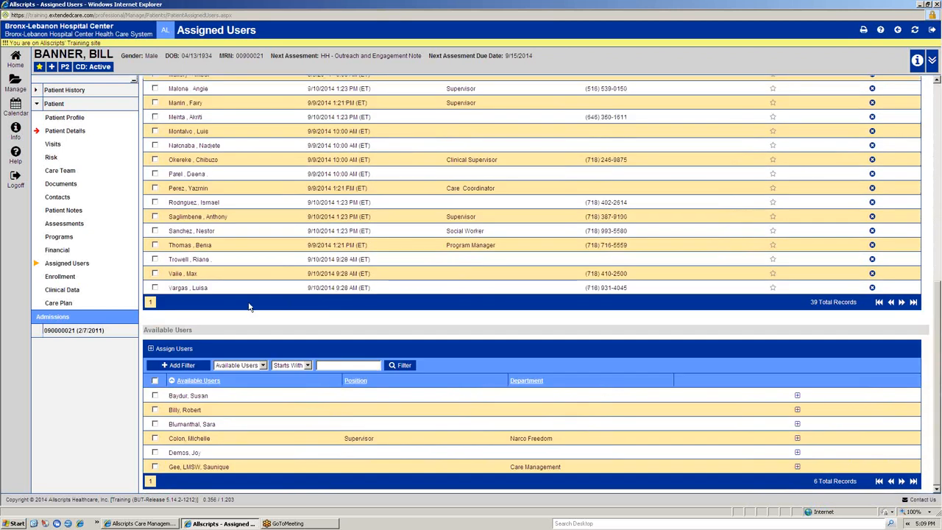
left_click(155, 395)
left_click(154, 438)
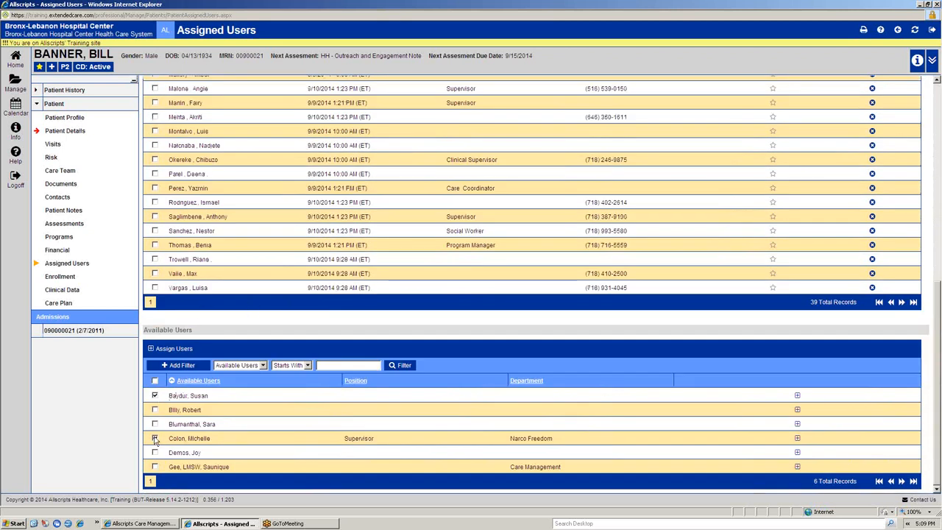
left_click(172, 350)
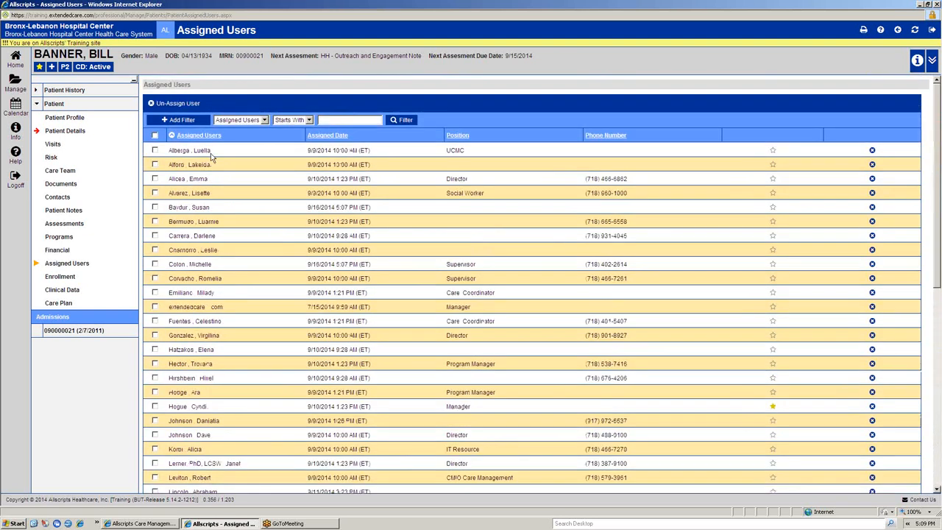
Step: Look through the updated Assigned Users and Available Users lists, checking names, positions and the primary user marking
scroll(239, 253, "down", 5)
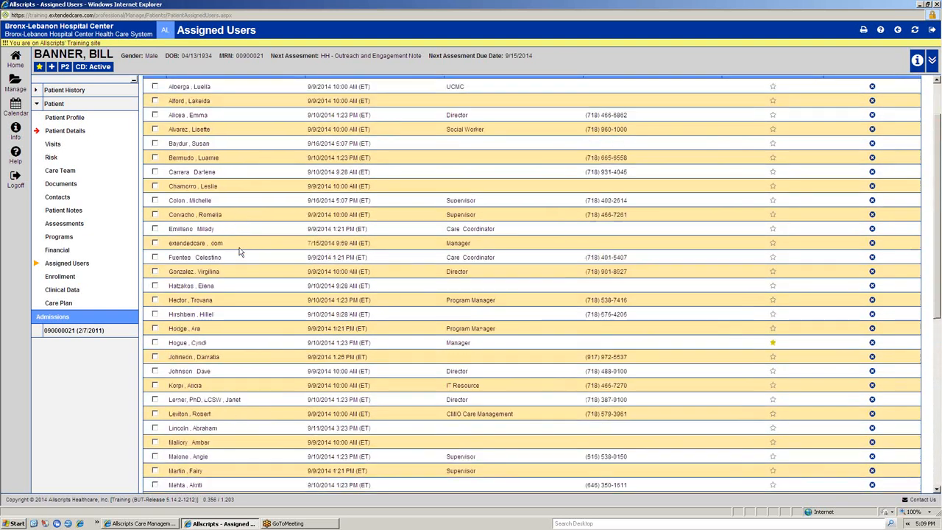
scroll(239, 252, "up", 4)
scroll(239, 252, "up", 1)
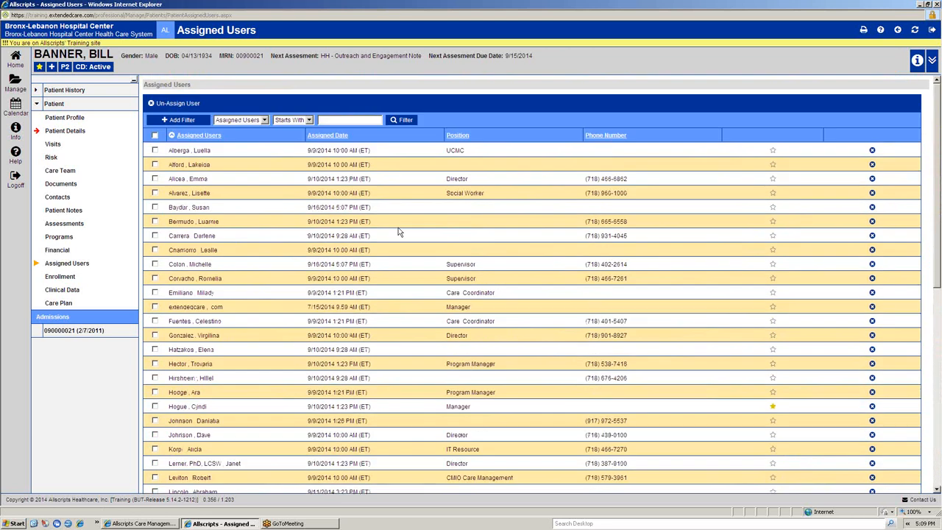
scroll(257, 263, "down", 4)
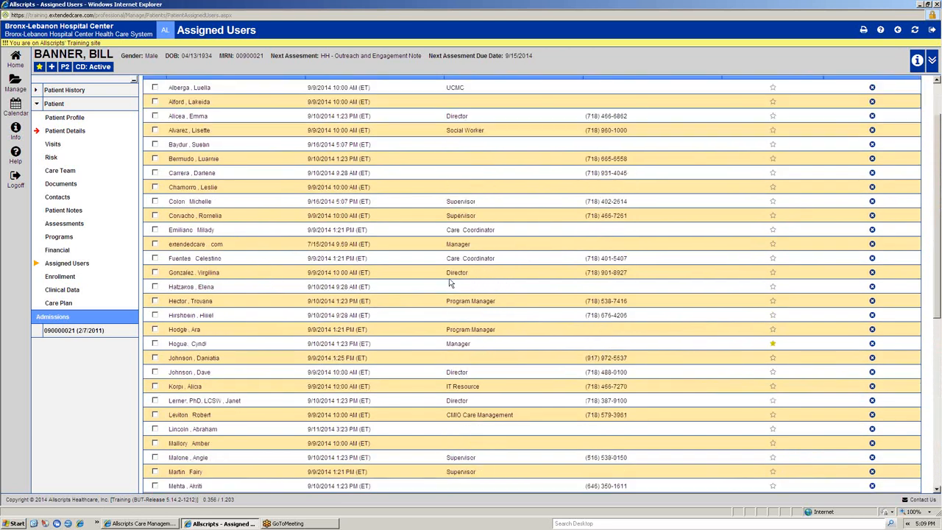
scroll(398, 331, "down", 5)
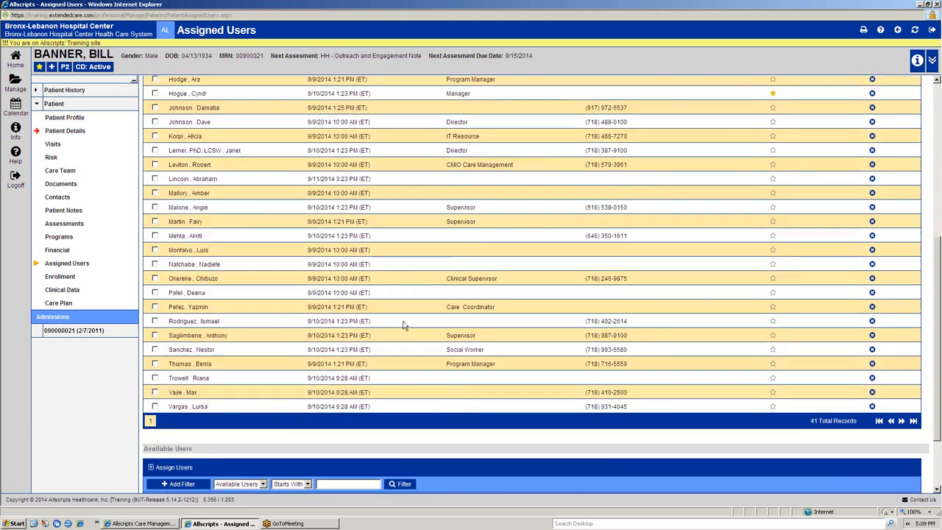
scroll(403, 325, "up", 3)
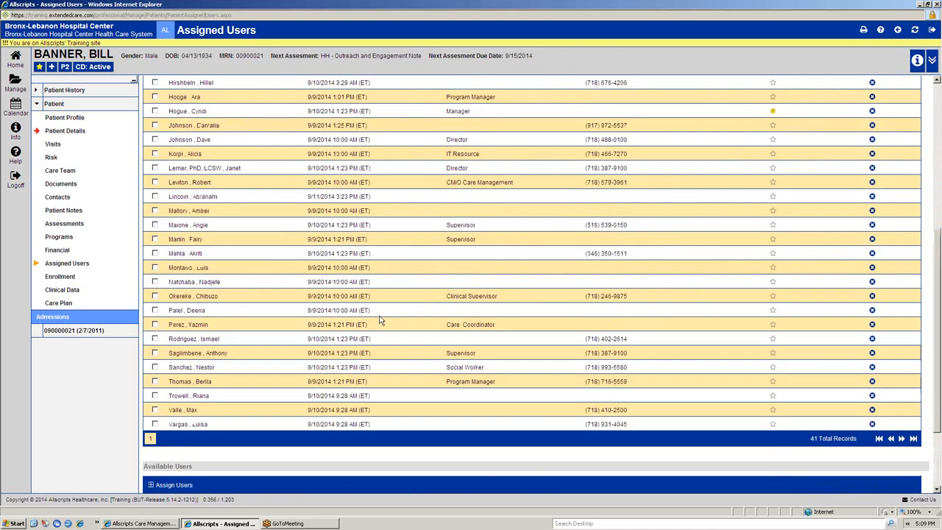
scroll(382, 320, "down", 3)
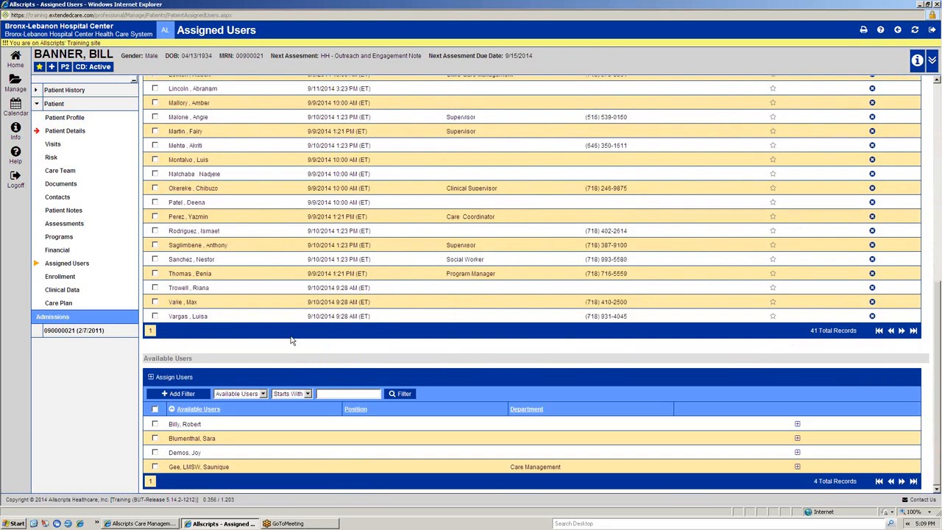
scroll(195, 346, "up", 7)
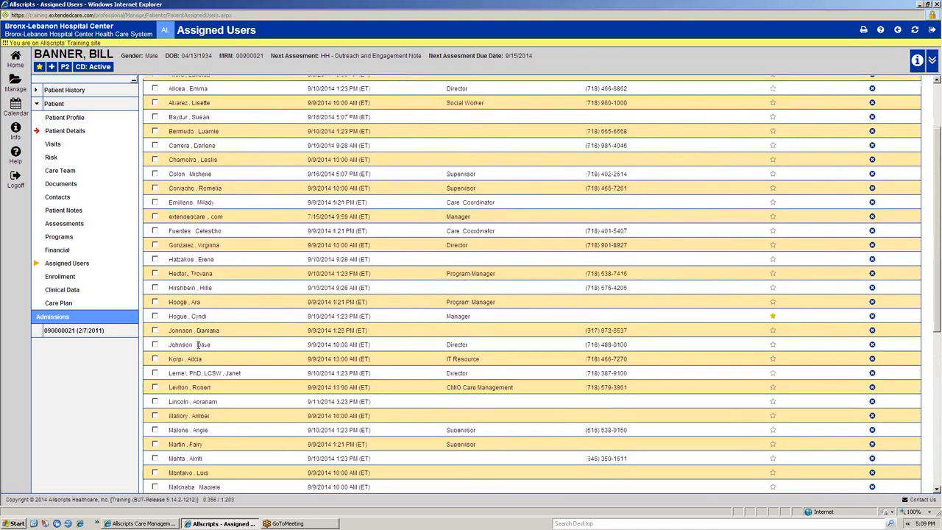
scroll(197, 344, "up", 3)
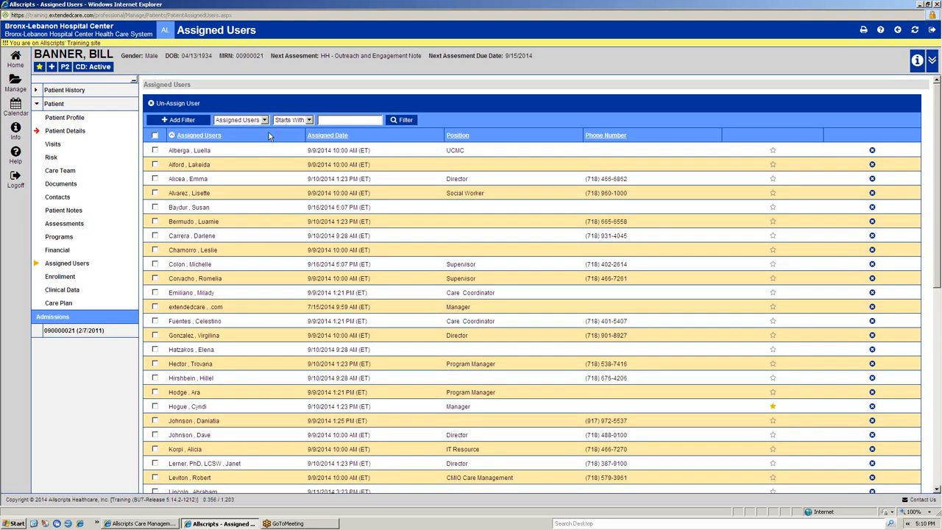
scroll(290, 271, "down", 5)
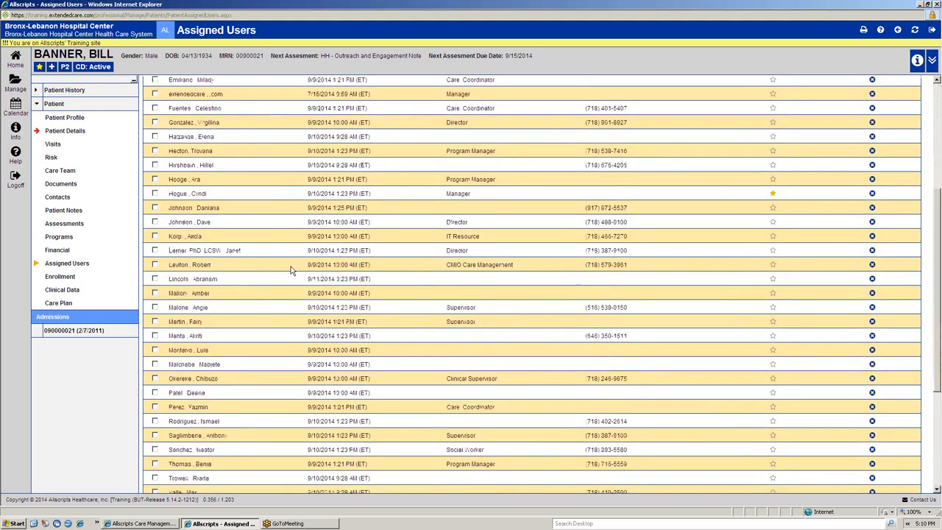
Step: Make the tenth listed assigned user, a supervisor, the patient's primary assigned user and confirm
left_click(767, 157)
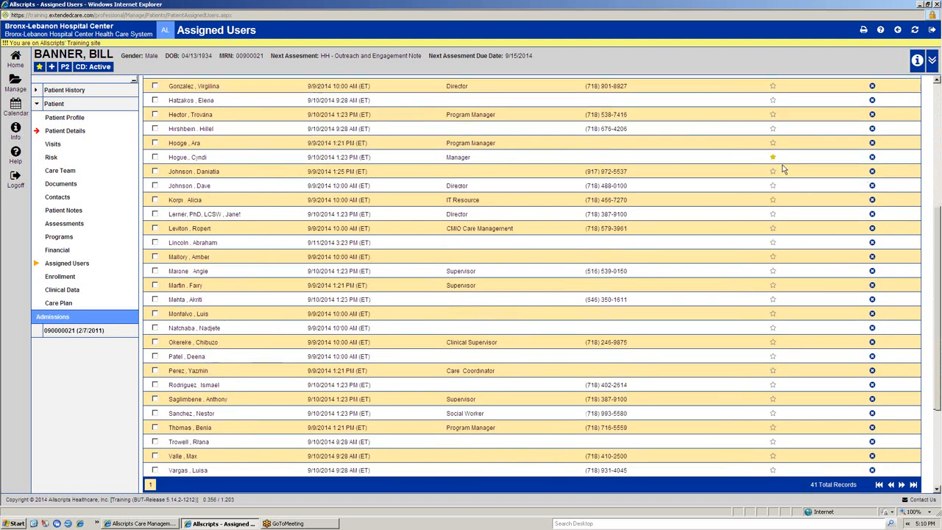
scroll(782, 169, "up", 5)
scroll(782, 173, "down", 3)
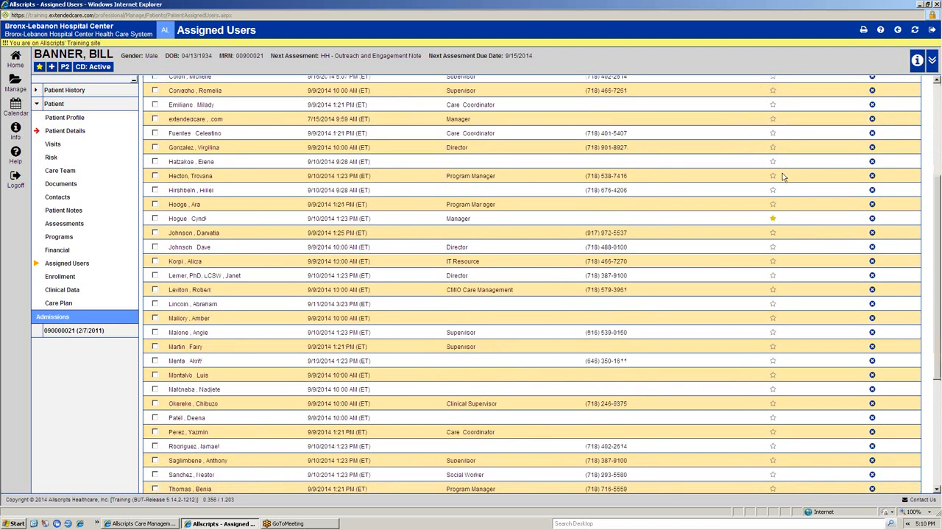
scroll(782, 172, "down", 2)
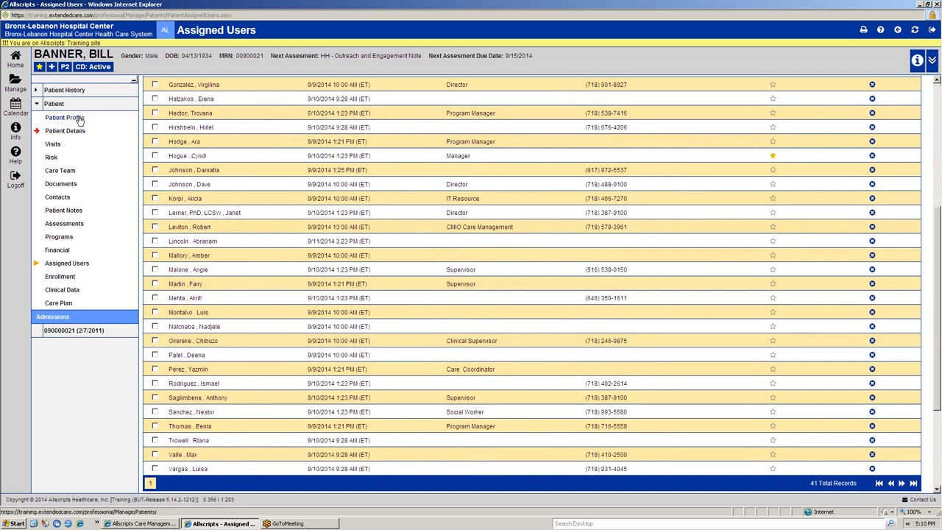
left_click(772, 157)
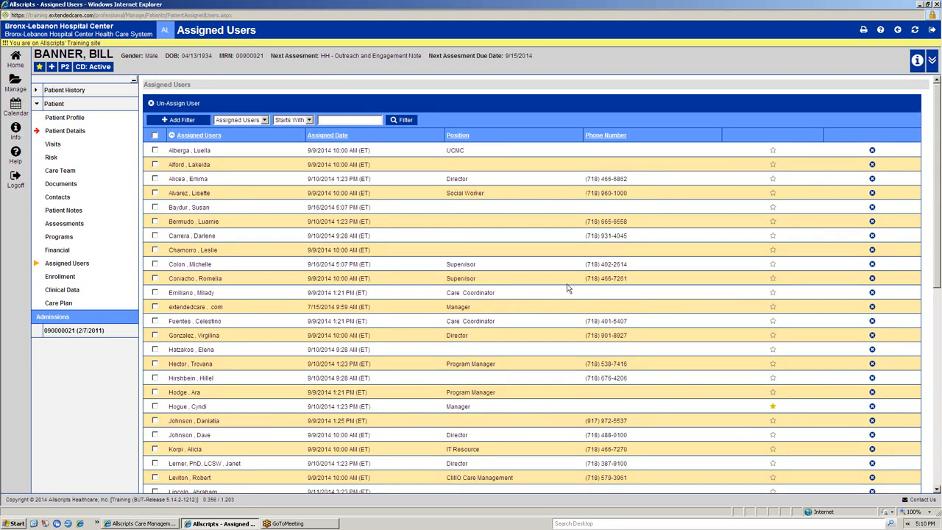
left_click(774, 281)
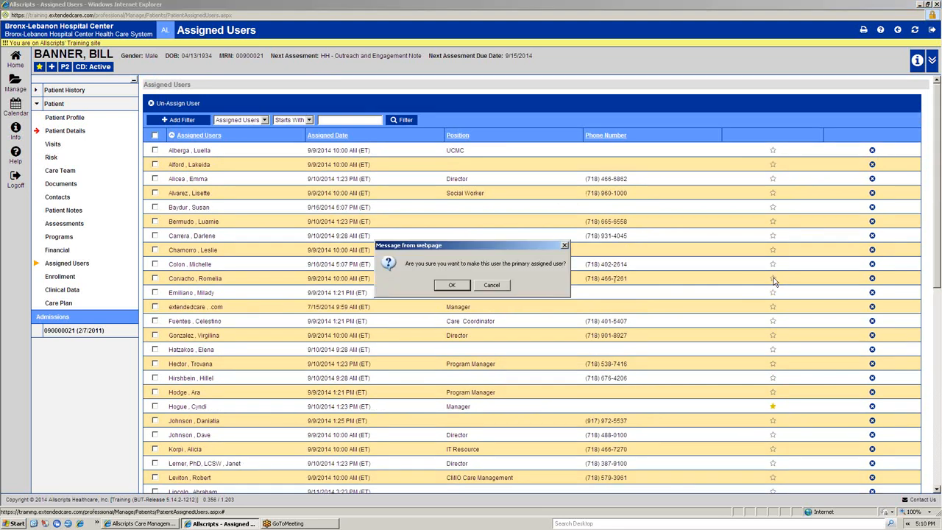
left_click(451, 286)
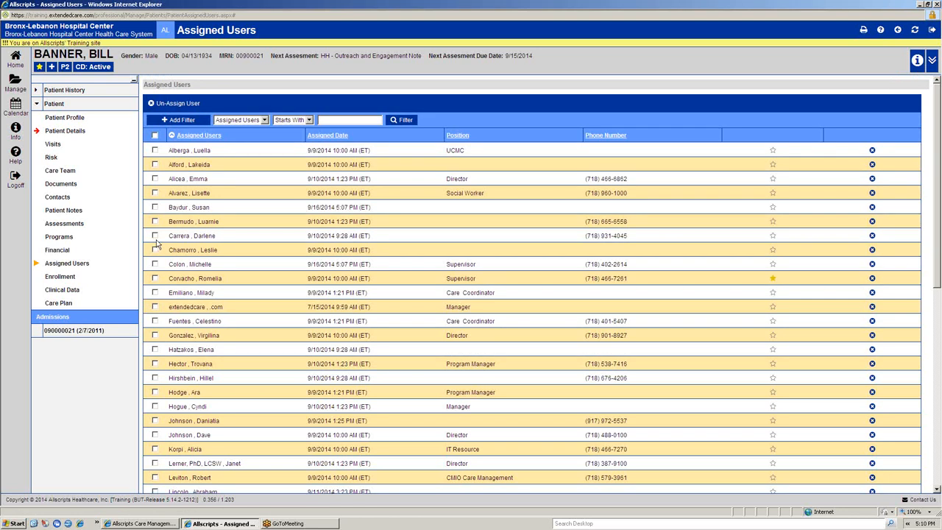
Step: Open the patient's Enrollment section and examine the status choices and the enrollment start, consent and opt-out date calendars
left_click(60, 277)
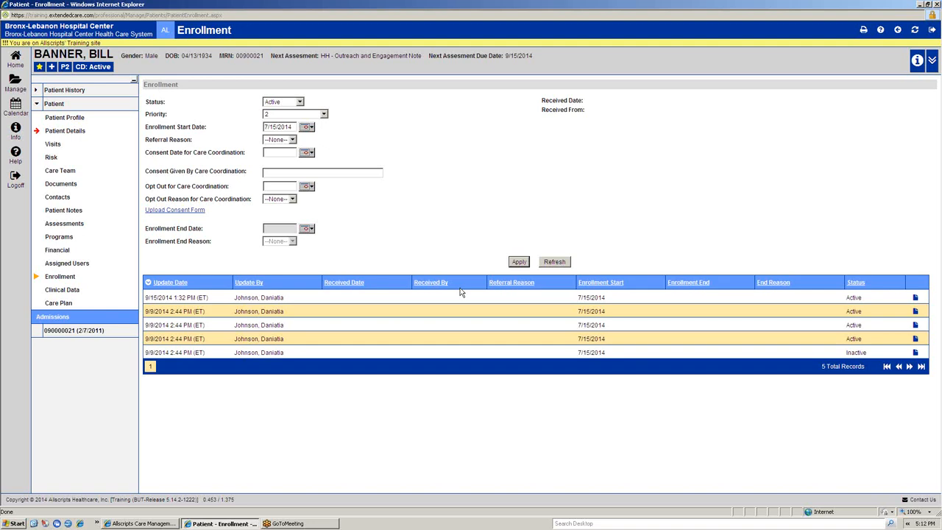
left_click(298, 101)
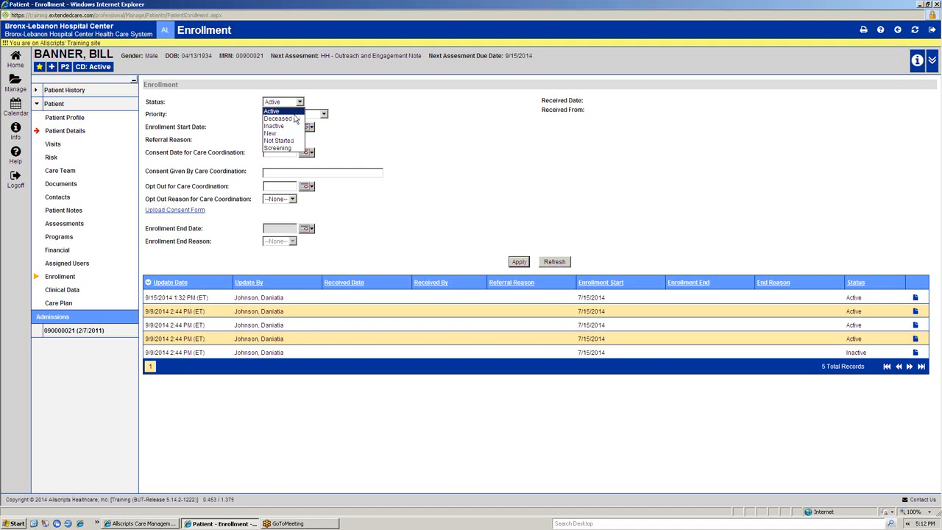
left_click(353, 147)
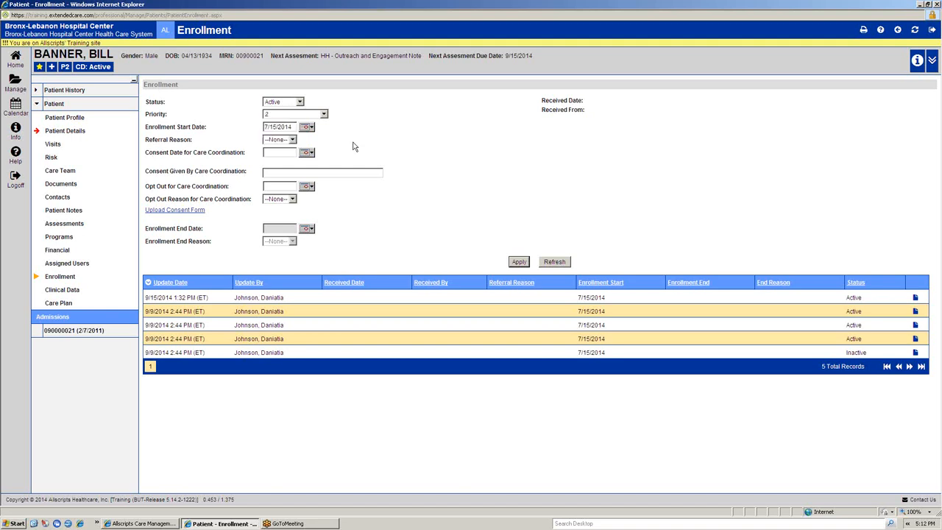
left_click(308, 128)
left_click(391, 127)
left_click(306, 153)
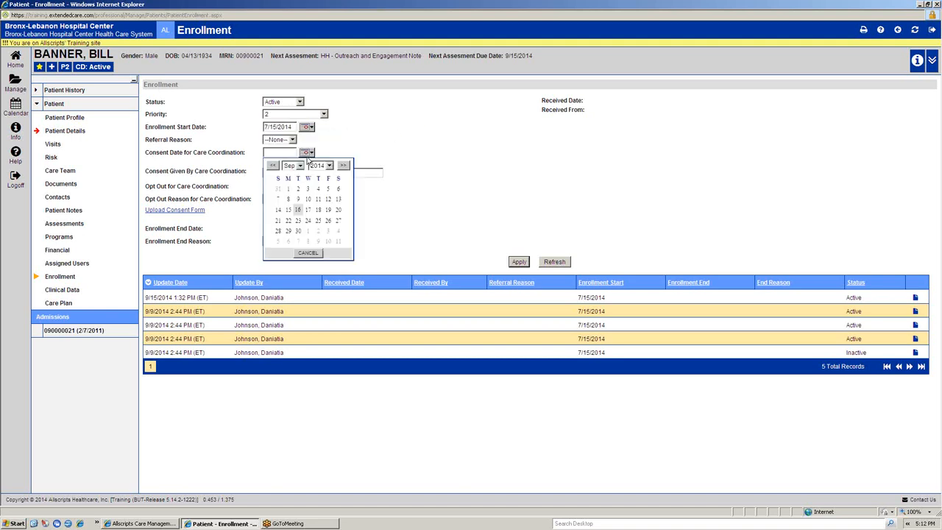
left_click(206, 227)
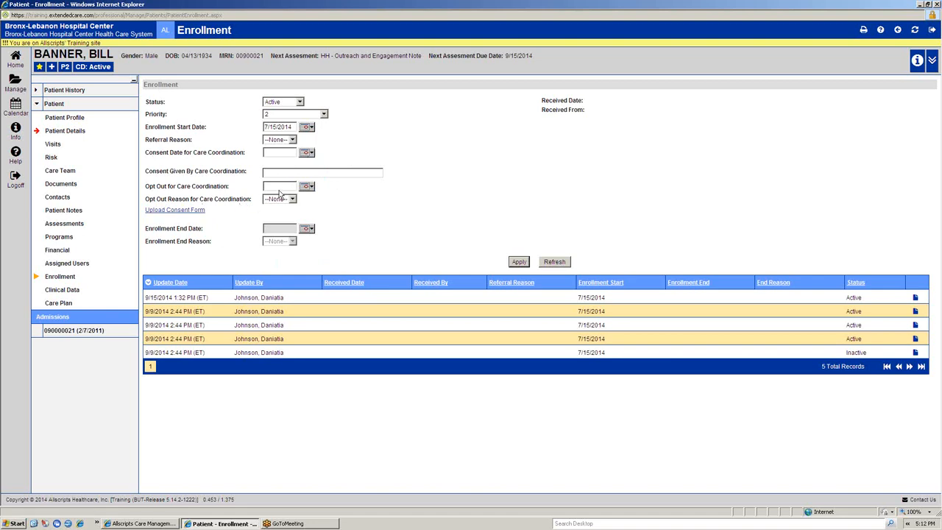
left_click(309, 186)
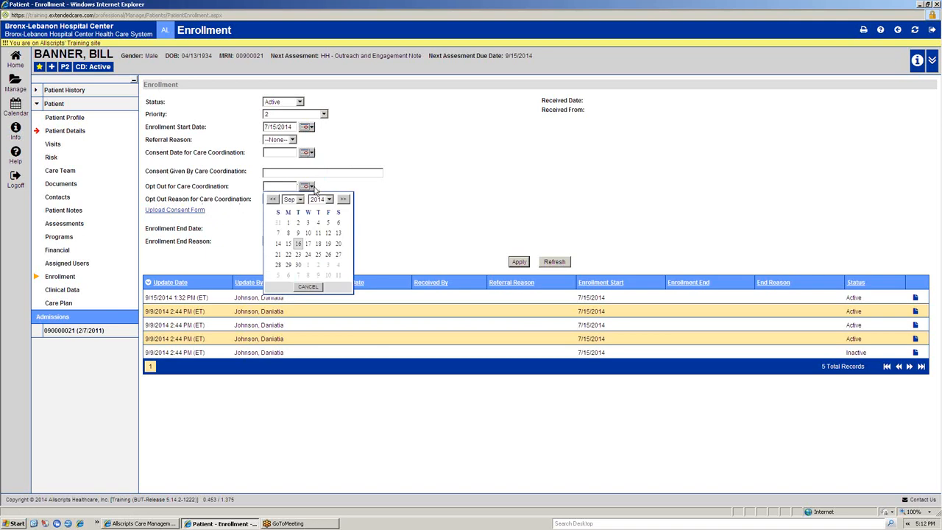
left_click(230, 212)
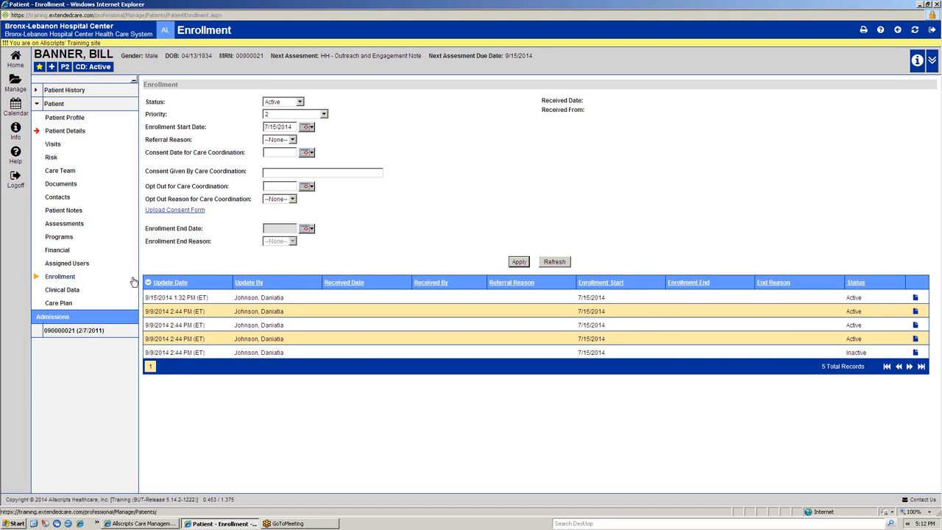
Step: Look through the patient's Clinical Data, viewing the problems, order results and transcriptions
left_click(66, 290)
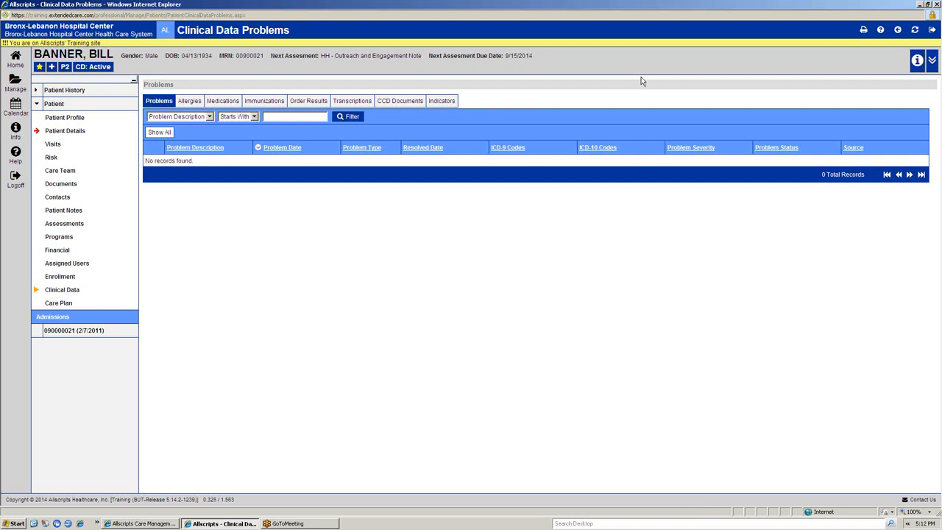
left_click(308, 100)
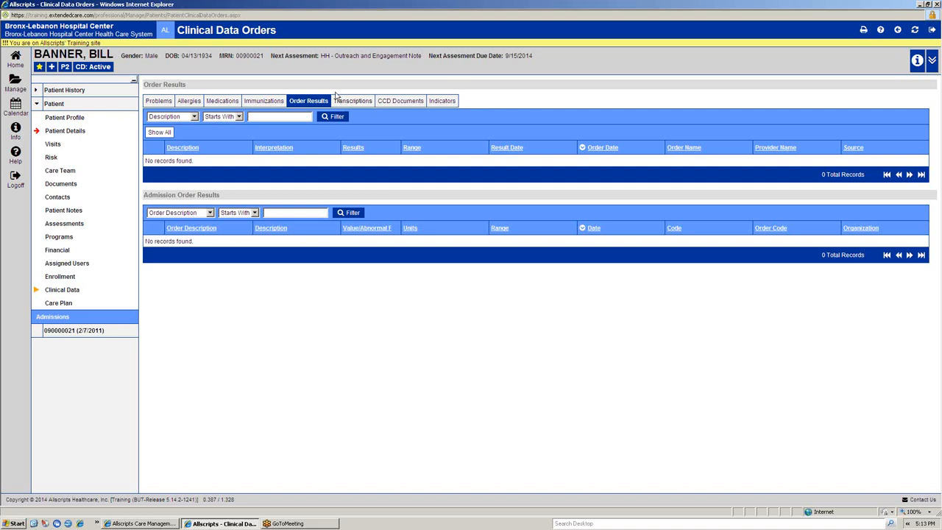
left_click(355, 101)
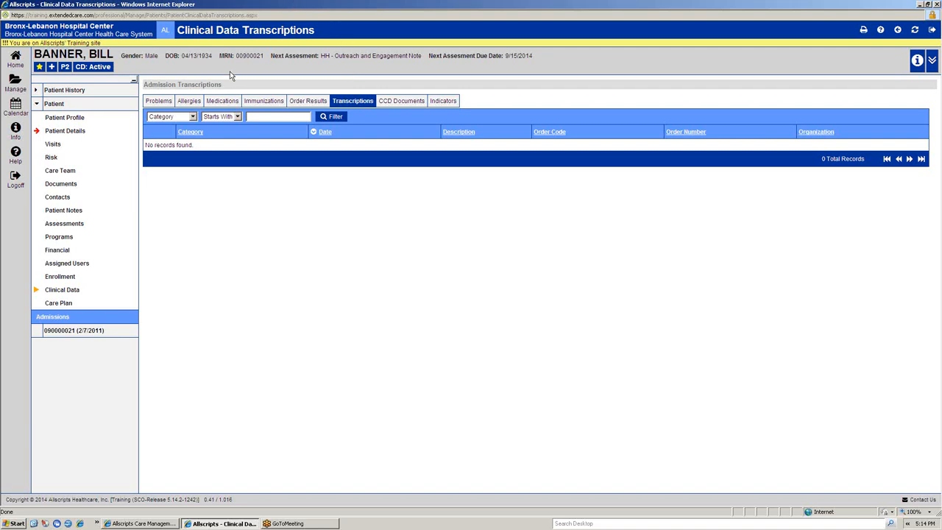
Step: Open the first listed Bronx Health Home Care Plan for editing, then collapse and expand its whole hierarchy
left_click(58, 303)
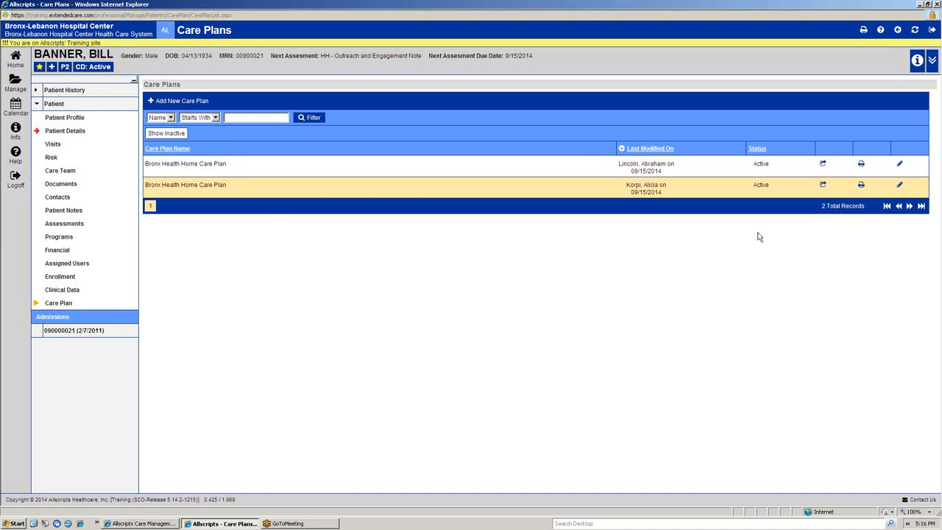
left_click(900, 164)
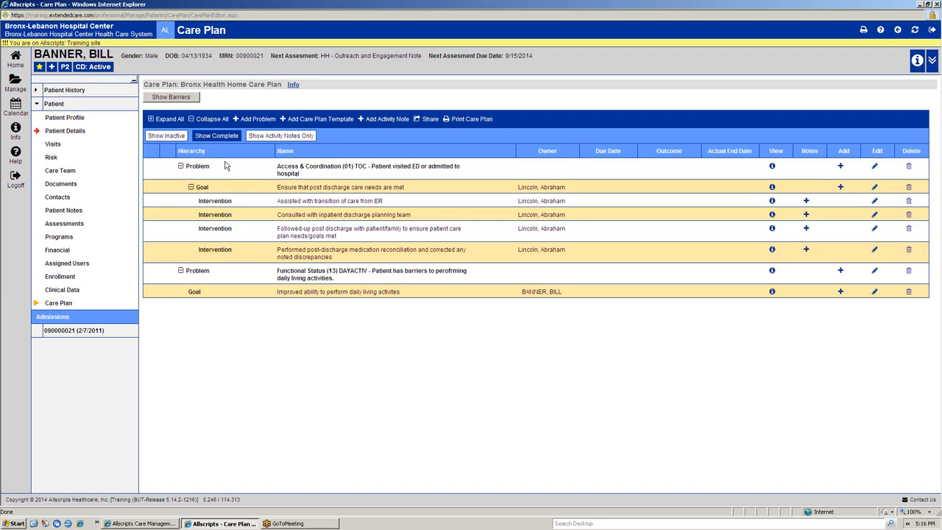
left_click(213, 119)
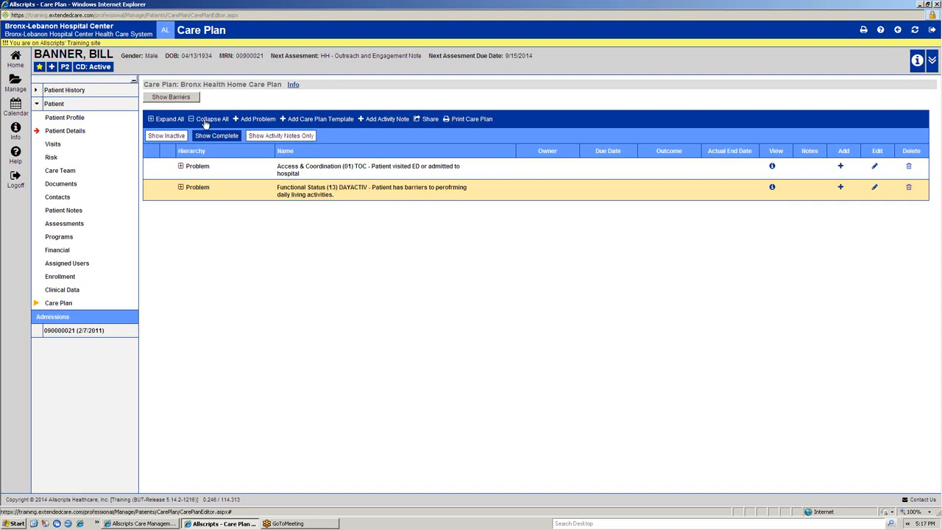
left_click(172, 120)
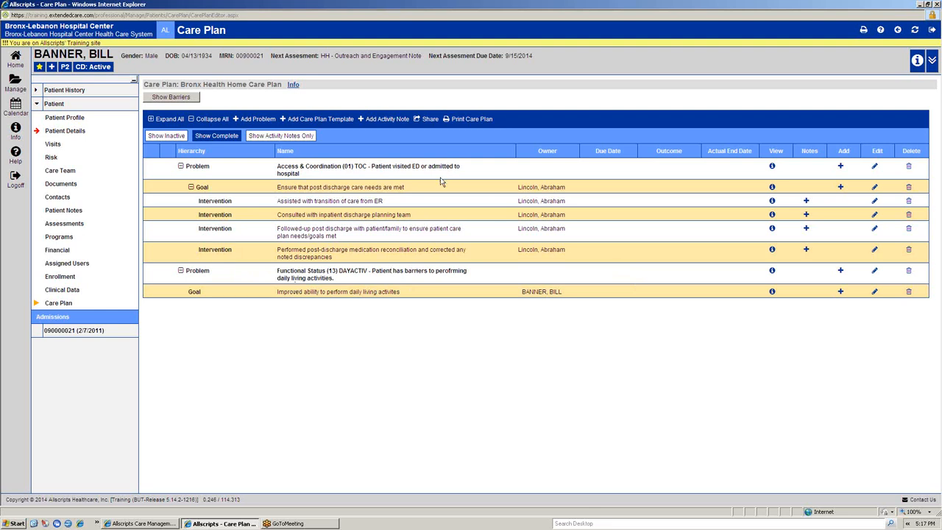
Step: Start a care plan activity note of type In Person with contact date 9/15/2014 and time 12:00
left_click(382, 123)
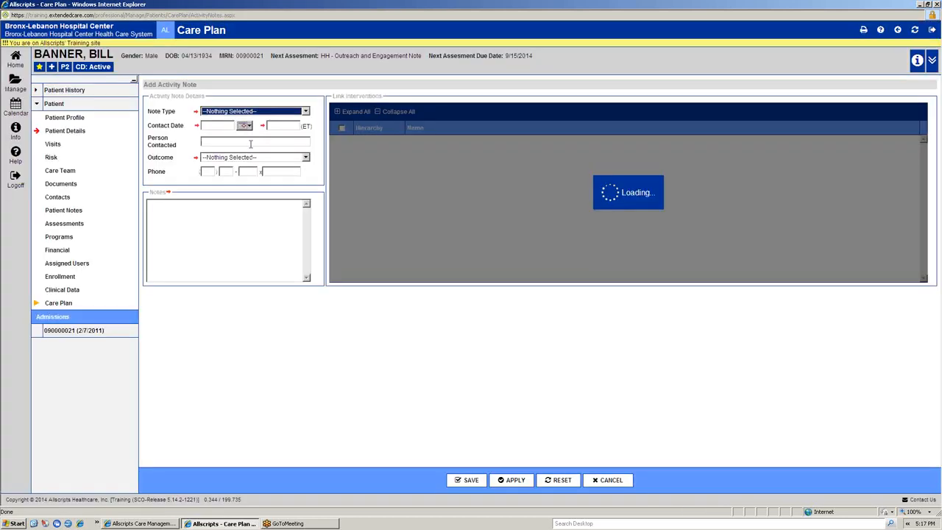
left_click(258, 113)
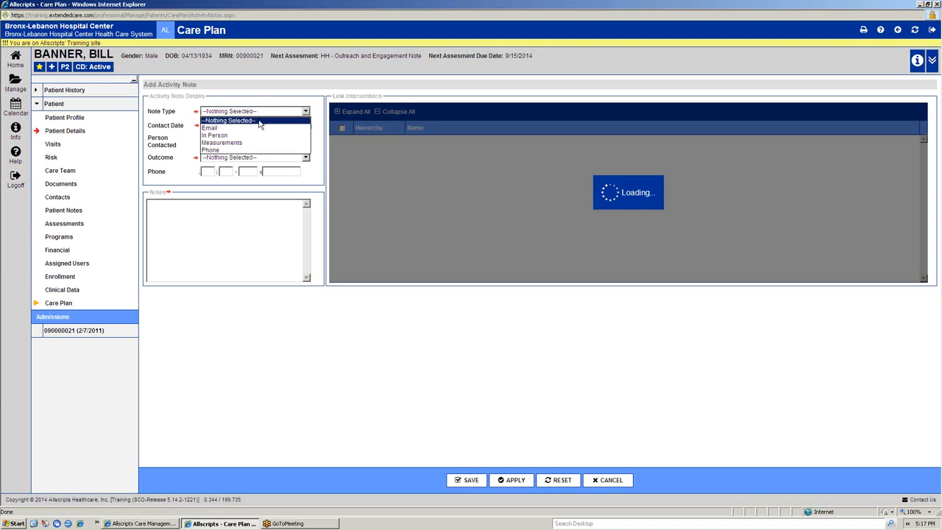
left_click(255, 136)
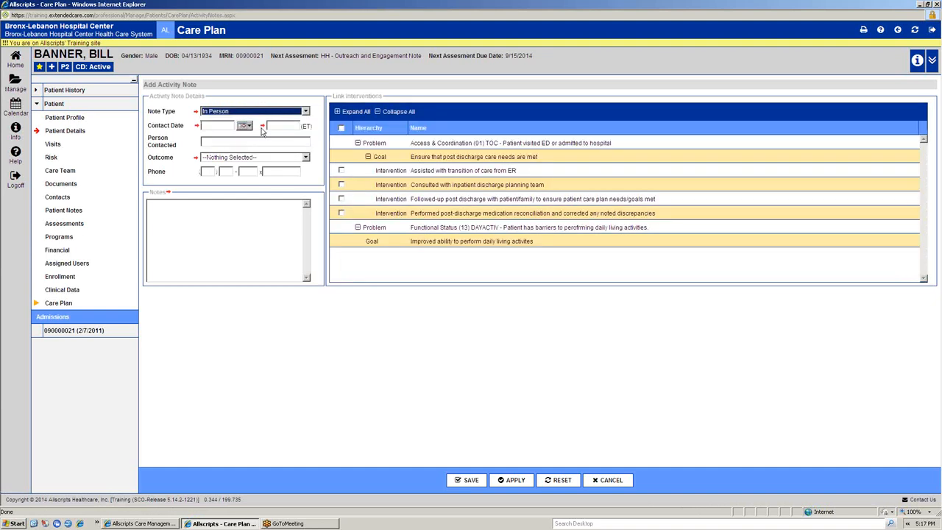
left_click(245, 126)
left_click(228, 182)
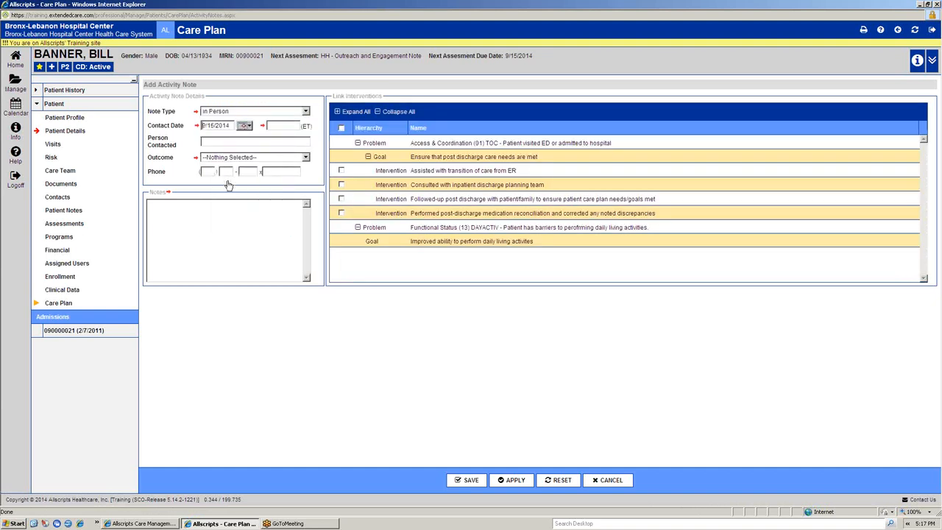
type("12:00")
Step: Enter Client as the person contacted and set the activity note's outcome to Contact Member- Attempt Successful
left_click(236, 142)
type("W")
key("BackSpace")
type("Client")
left_click(239, 158)
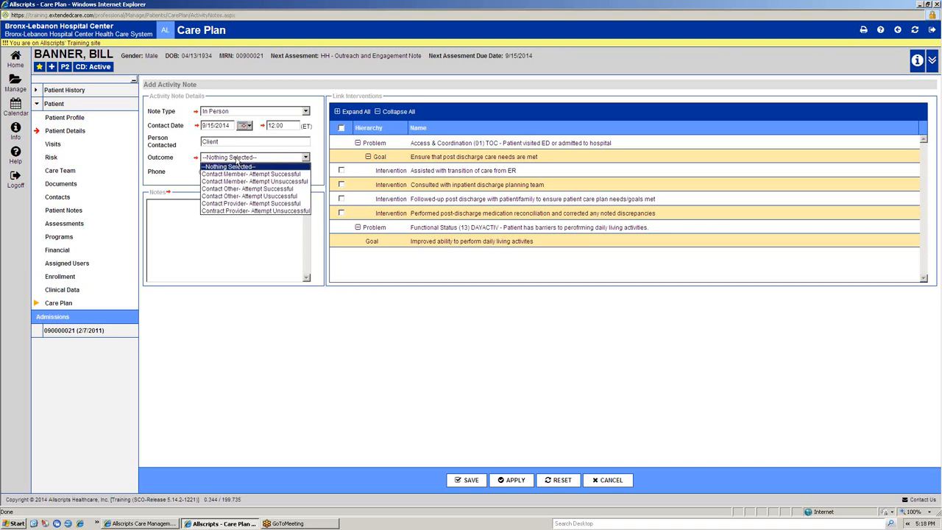
left_click(301, 176)
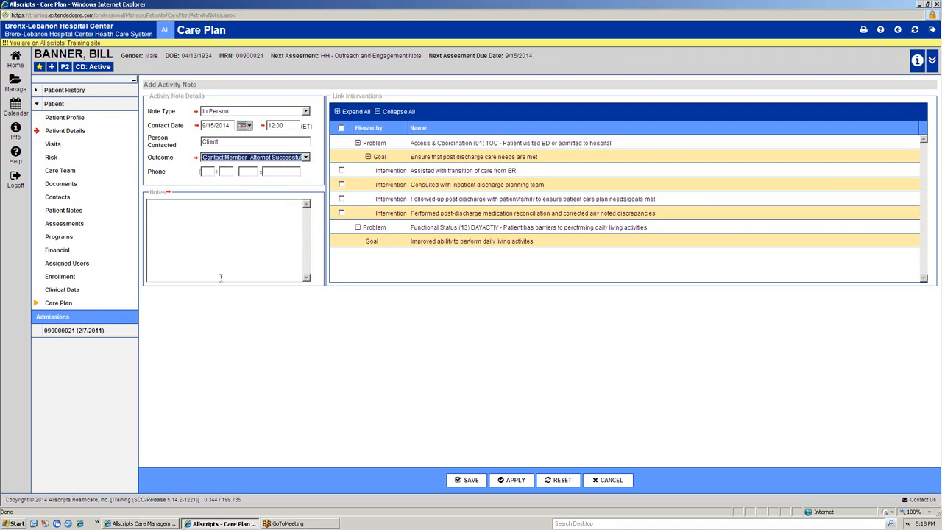
Step: Write NOTE NOTE as the note text, link it to the ER transition and post-discharge follow-up interventions, and save
left_click(220, 232)
type("NOTE")
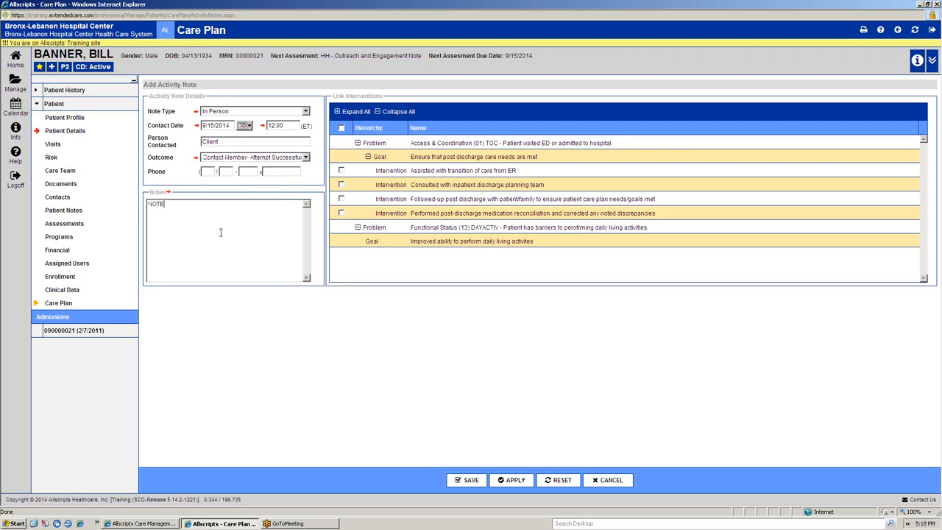
type(" NOTY")
type("E")
left_click(341, 171)
left_click(342, 198)
left_click(471, 480)
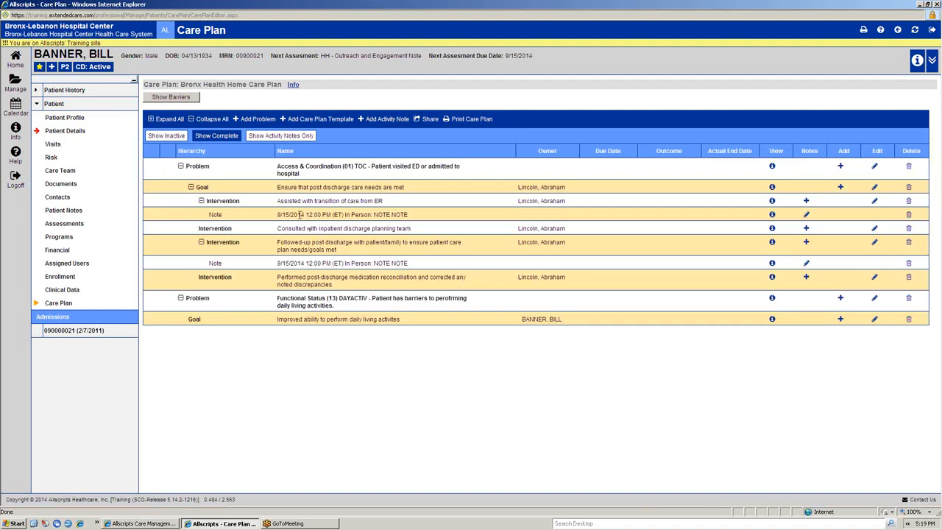
Step: Review the date, contact type and text of the note entries under the two linked interventions
left_click_drag(284, 214, 361, 215)
left_click(382, 215)
left_click_drag(289, 263, 399, 257)
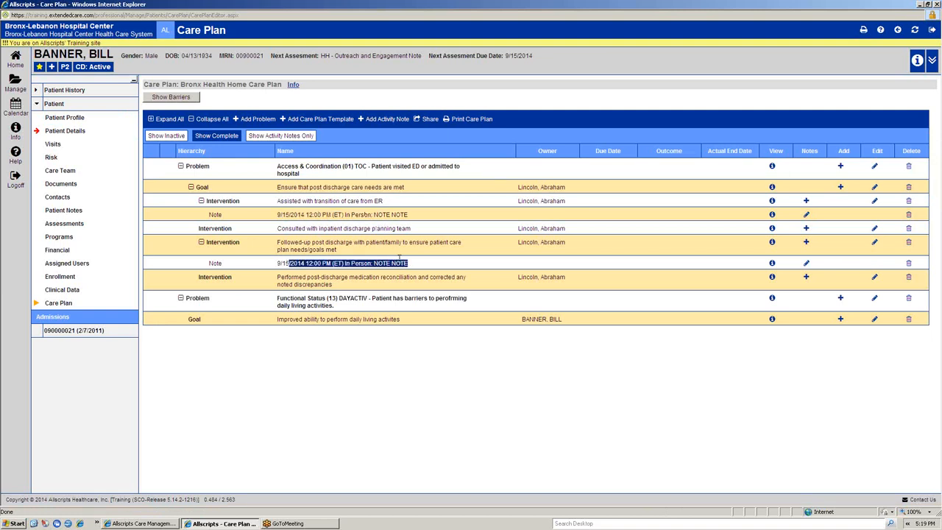
left_click(511, 263)
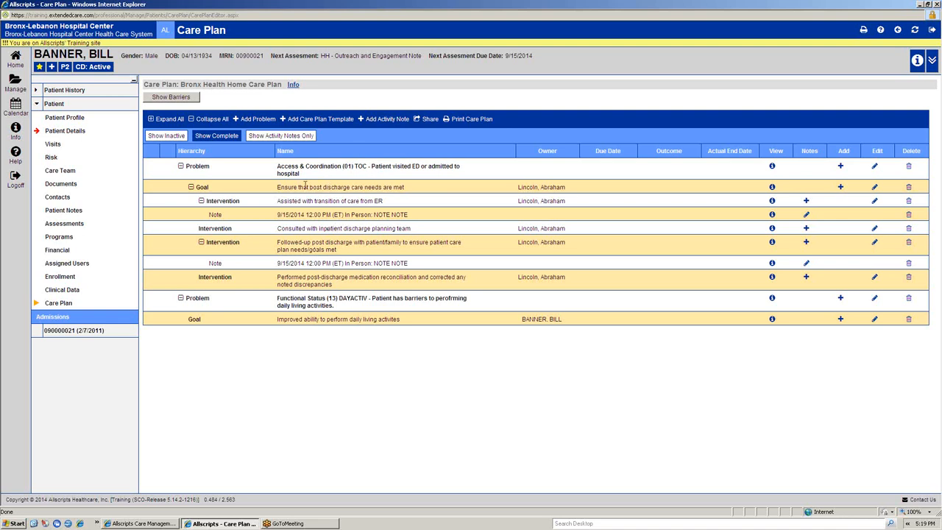
Step: Show only the care plan's activity notes, view the note's information, and return to the full hierarchy
left_click(275, 138)
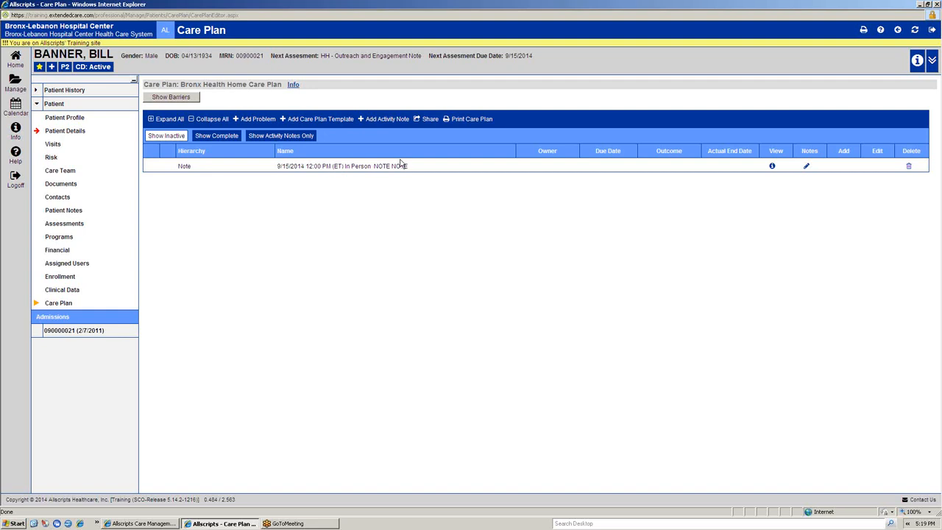
left_click(771, 166)
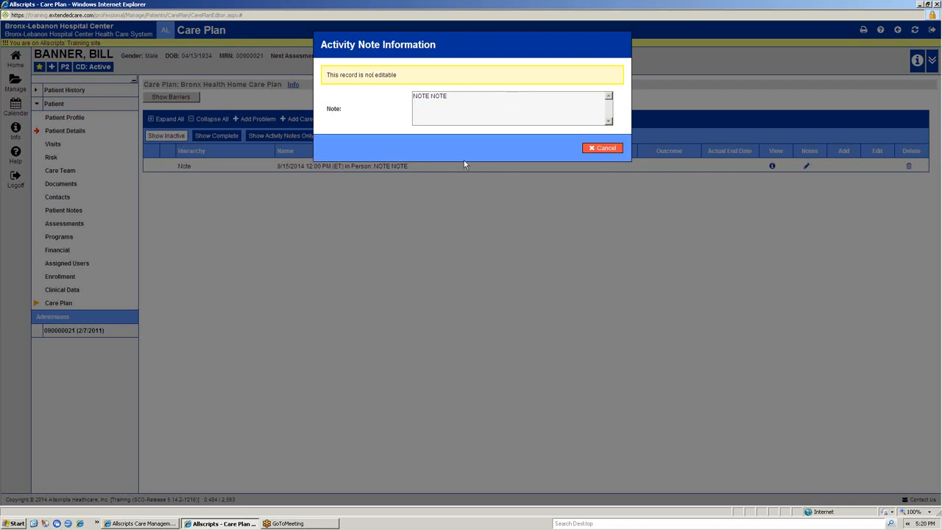
left_click(601, 148)
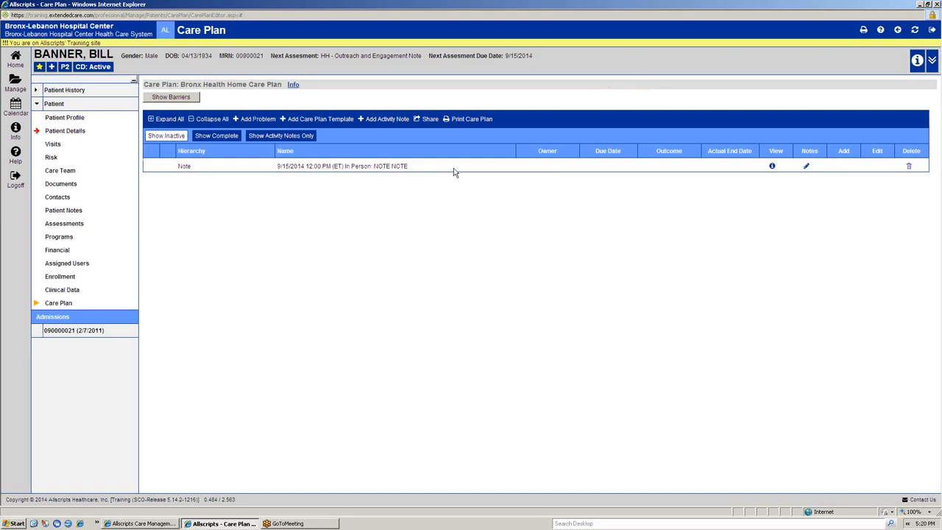
left_click(285, 137)
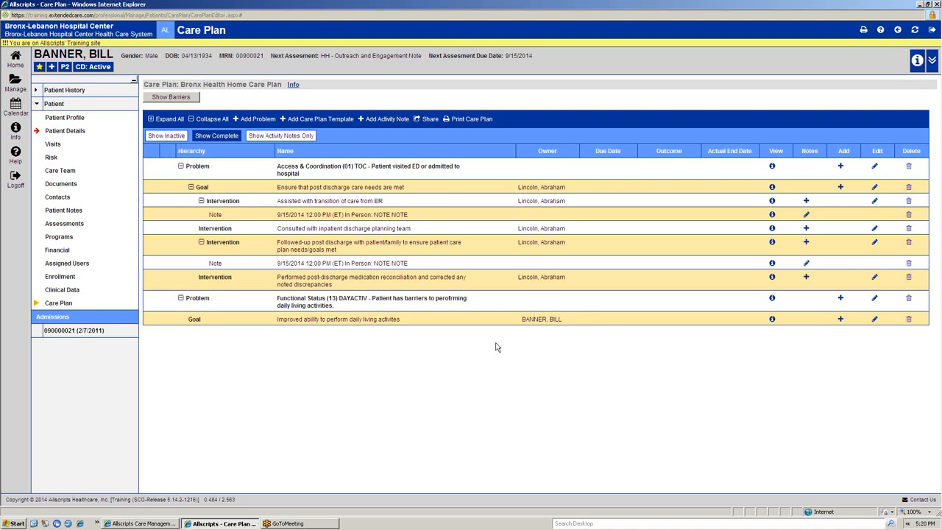
Step: Add the community or social work services referral intervention to the daily living activities goal and try to save it
left_click(840, 320)
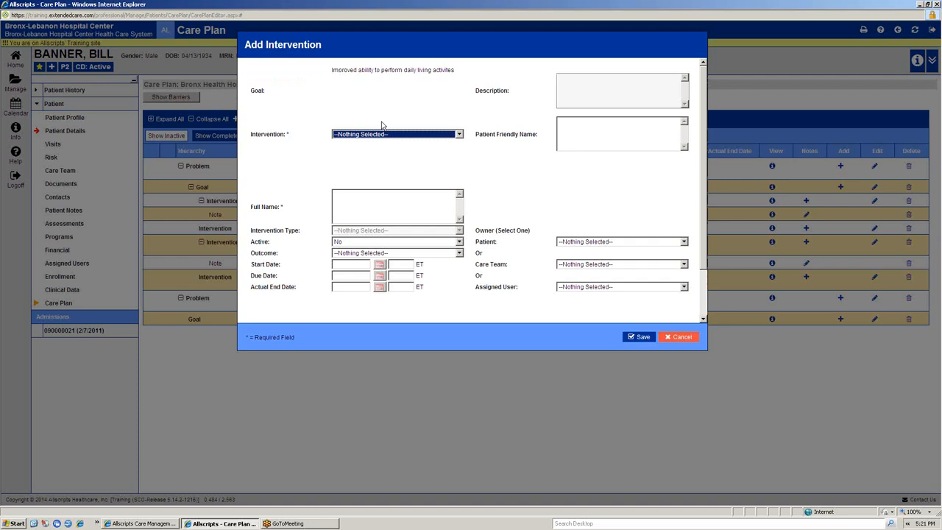
left_click(396, 136)
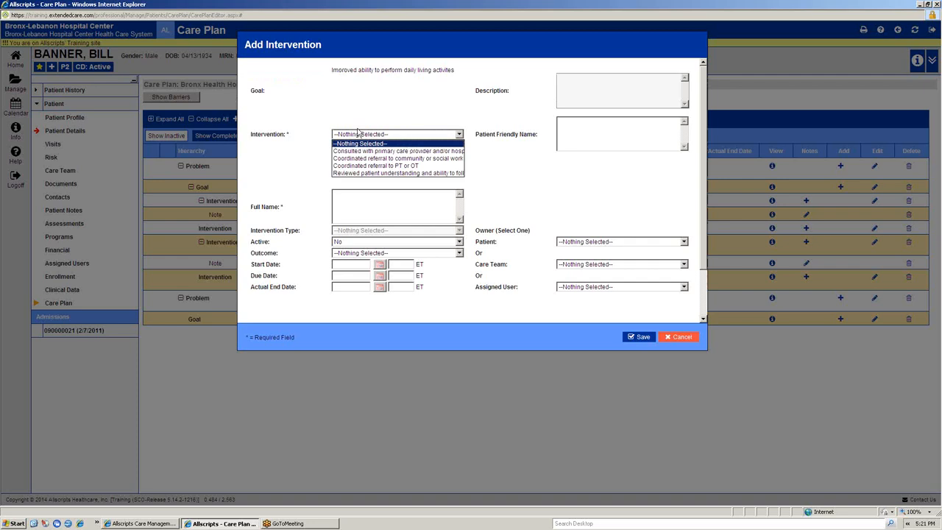
left_click(390, 158)
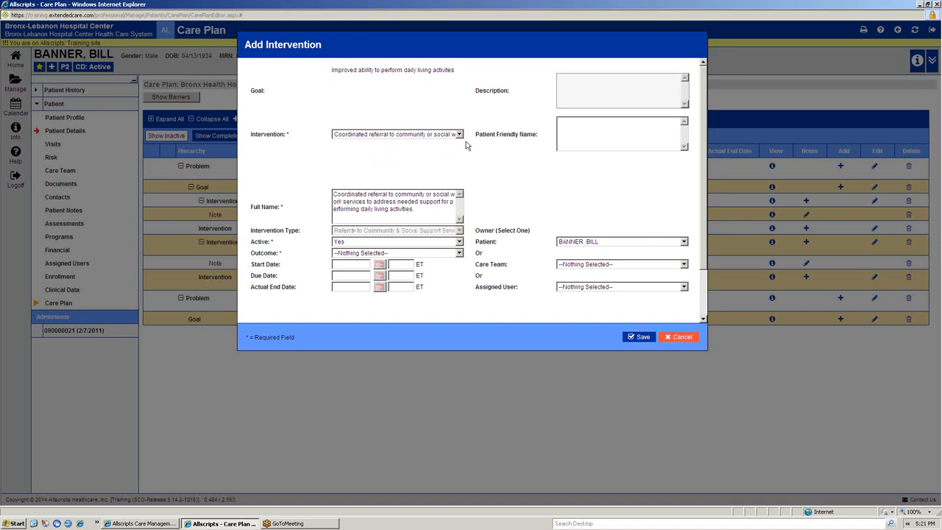
left_click(642, 336)
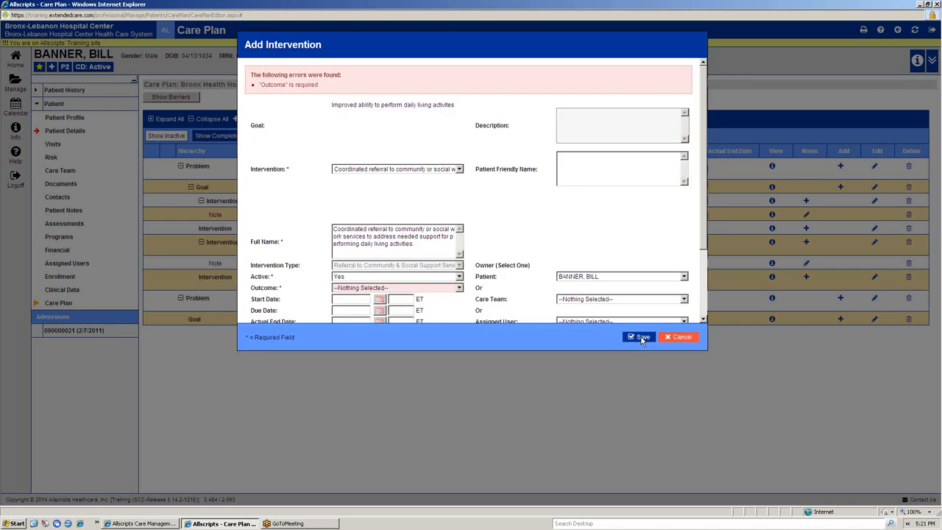
Step: Set the new referral intervention's outcome to Not Complete and save the intervention
scroll(438, 243, "down", 3)
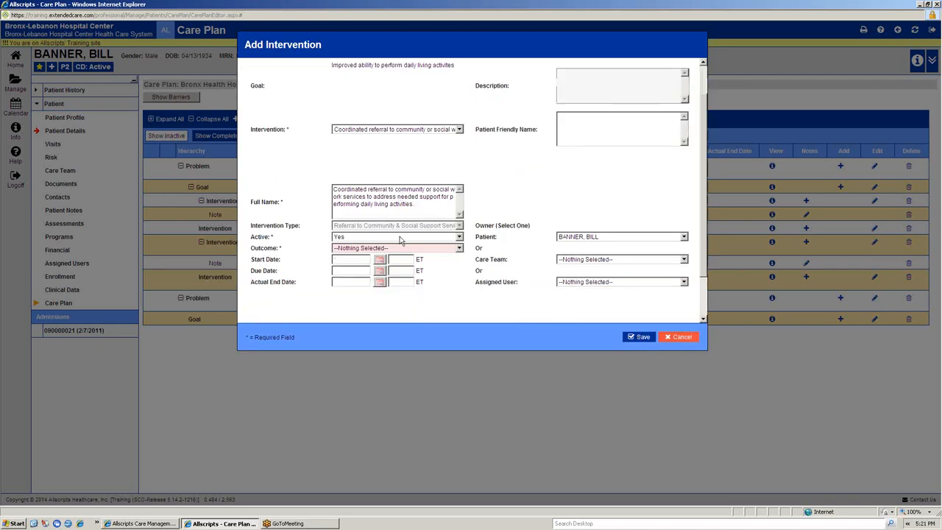
scroll(366, 201, "up", 3)
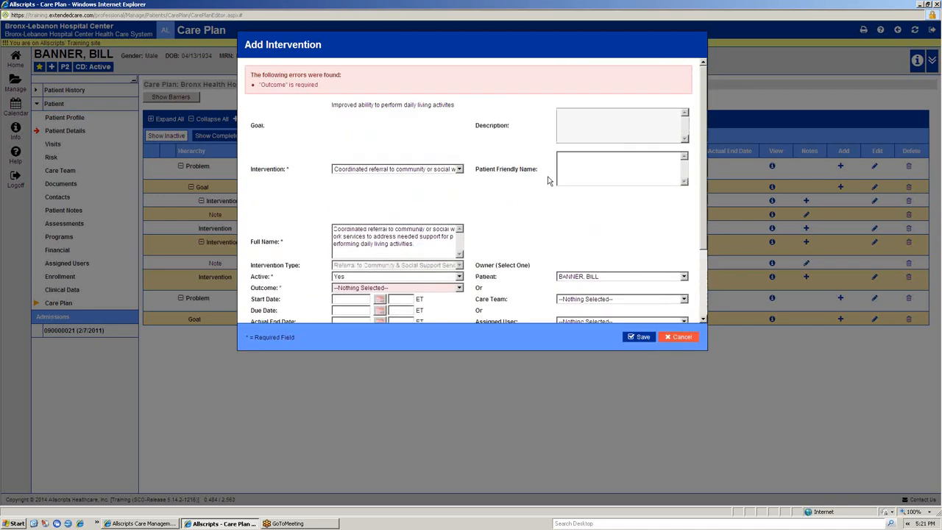
scroll(432, 239, "down", 3)
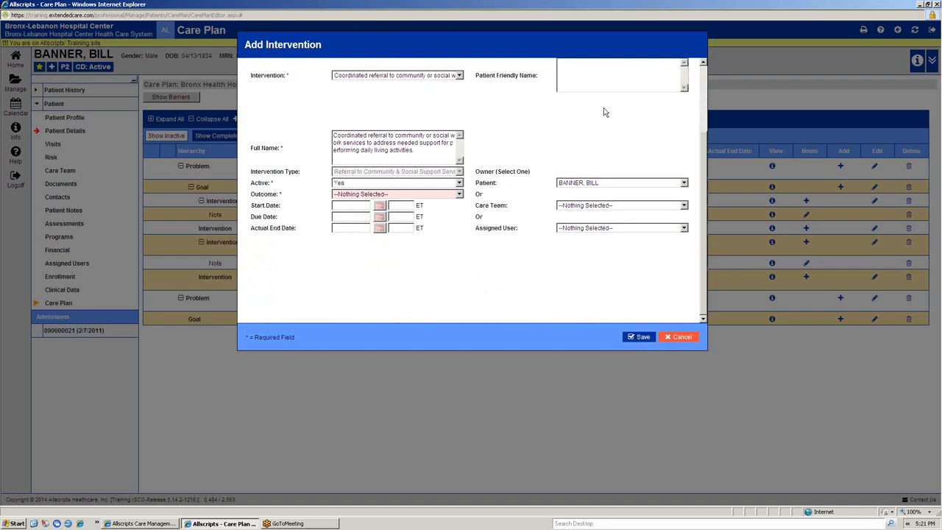
scroll(402, 272, "up", 3)
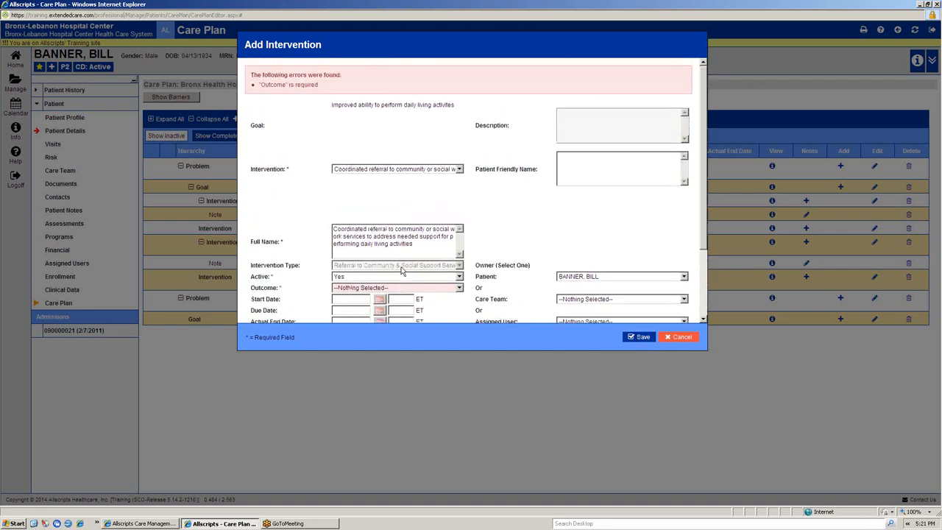
scroll(401, 266, "down", 2)
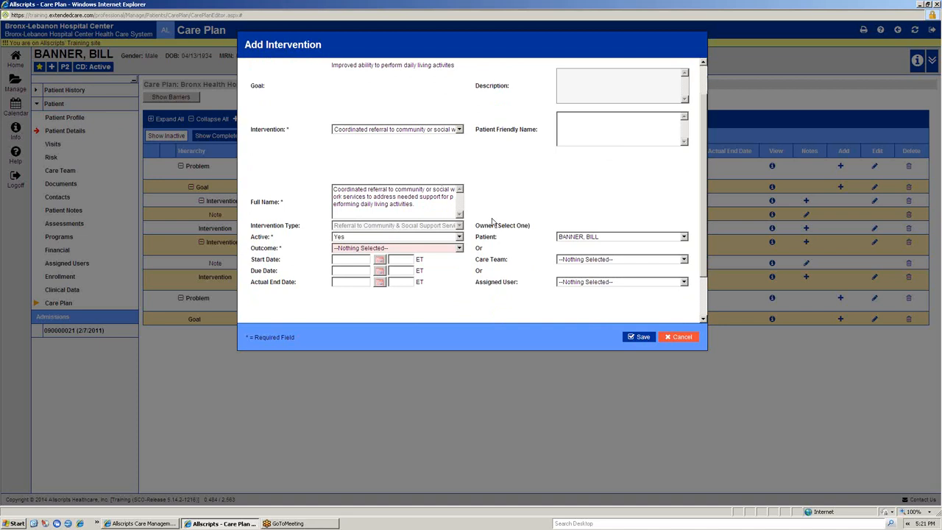
left_click(352, 252)
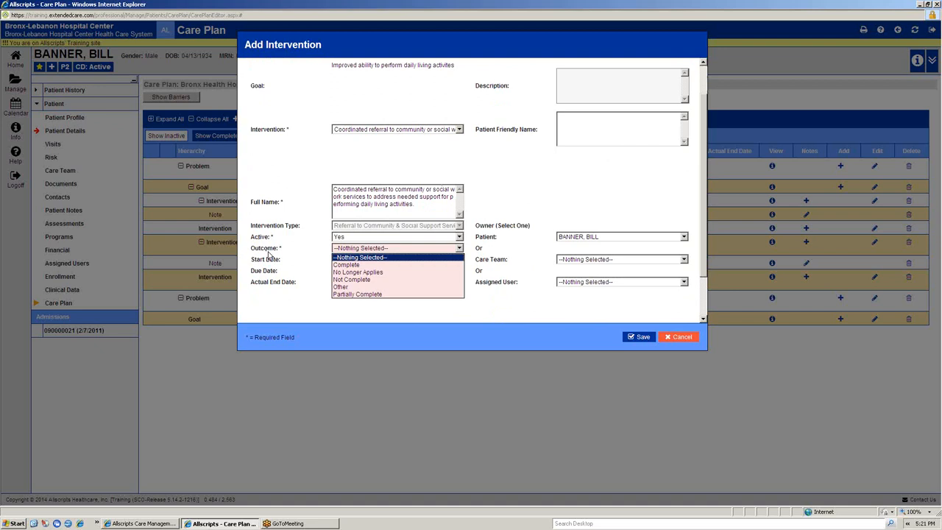
left_click(385, 282)
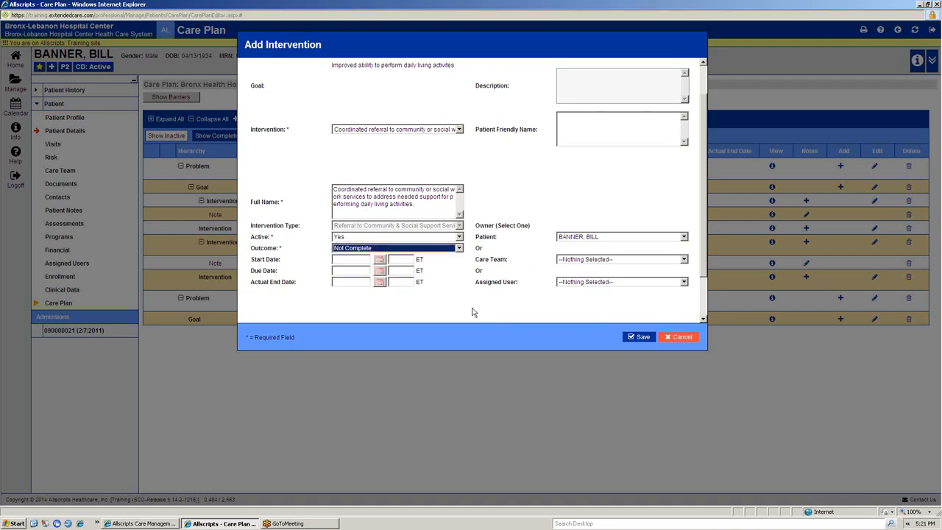
left_click(642, 337)
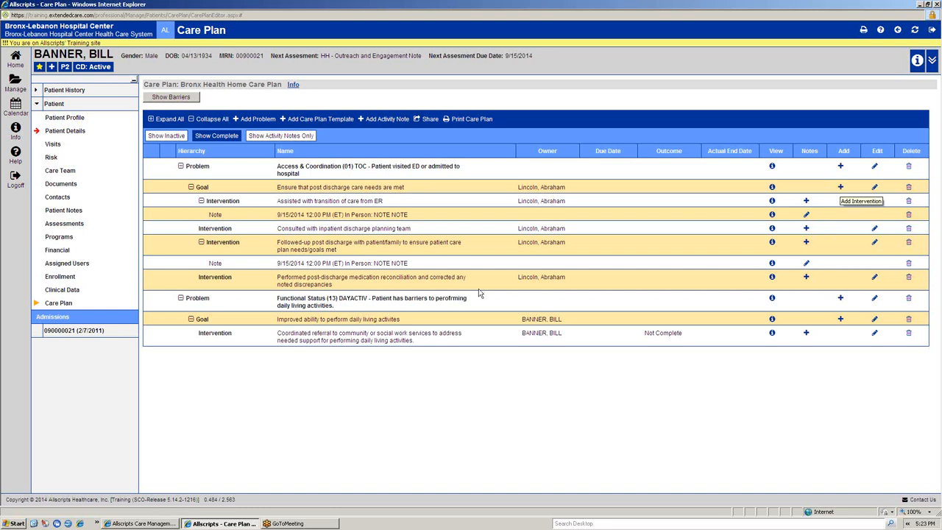
Step: Choose Disease Knowledge & Self-Care (12) KNOWLEDGE as the problem to add to the care plan and continue to its items
left_click(252, 120)
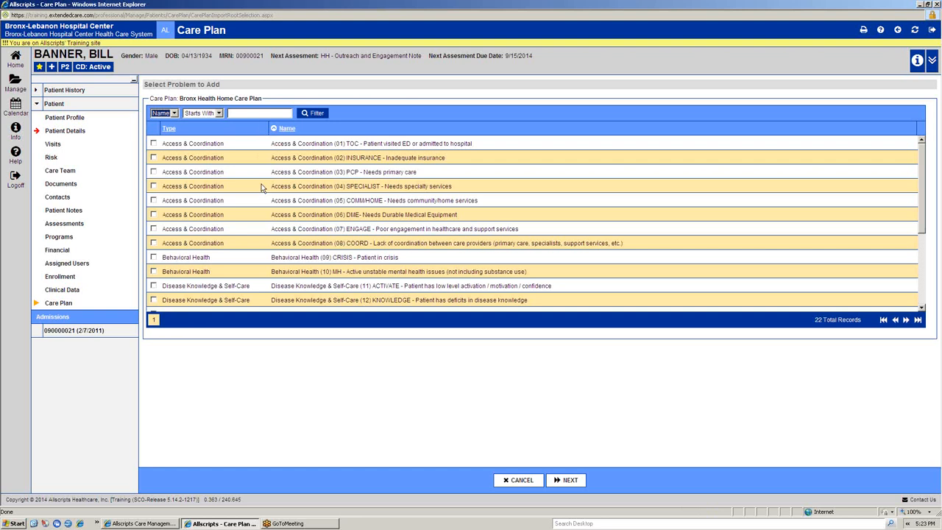
scroll(261, 188, "down", 4)
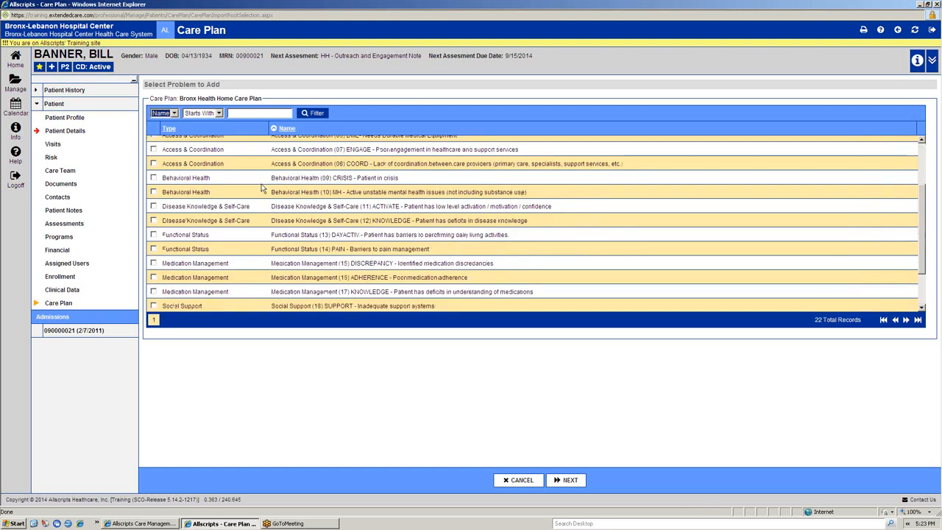
scroll(261, 188, "down", 2)
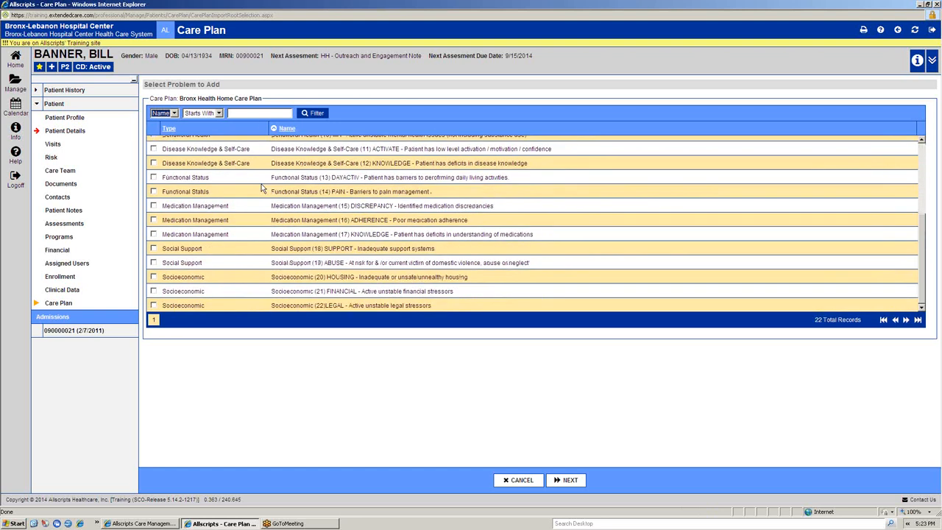
scroll(262, 187, "up", 6)
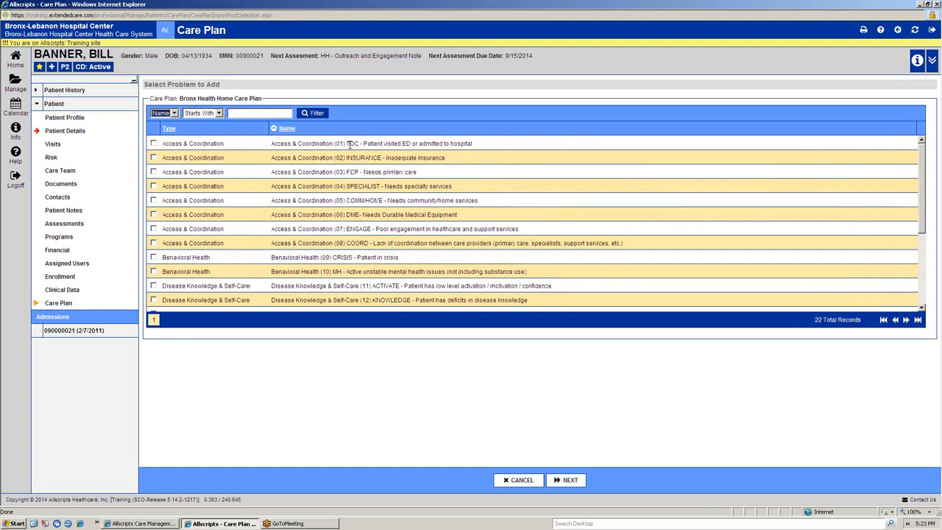
left_click_drag(347, 143, 359, 181)
scroll(383, 140, "down", 2)
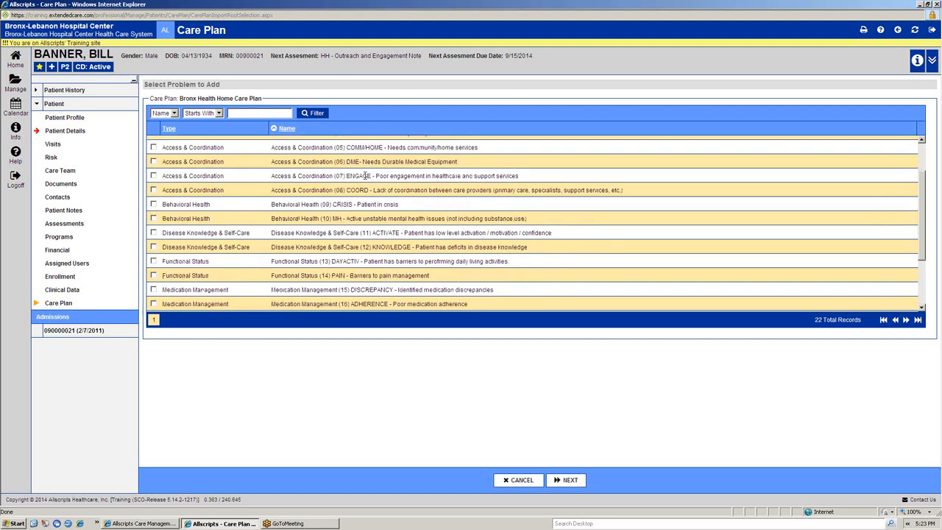
scroll(348, 202, "down", 1)
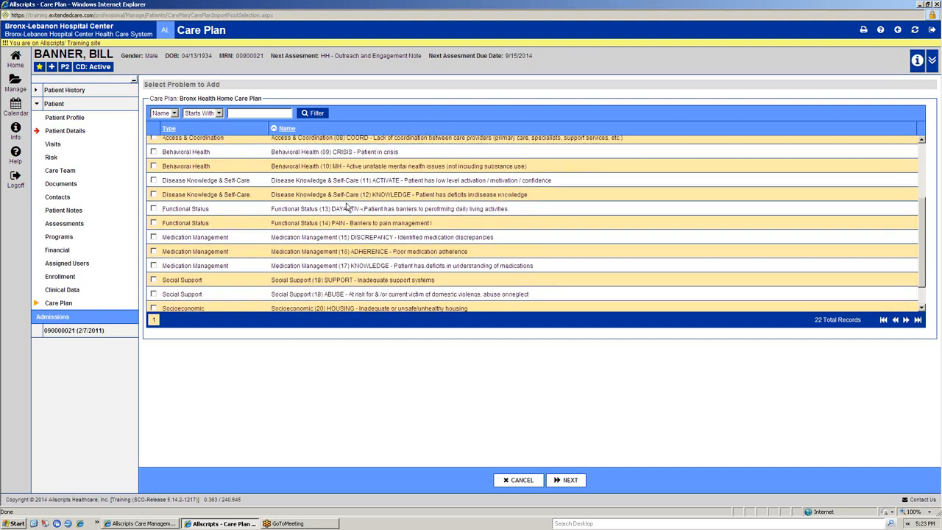
scroll(348, 208, "down", 1)
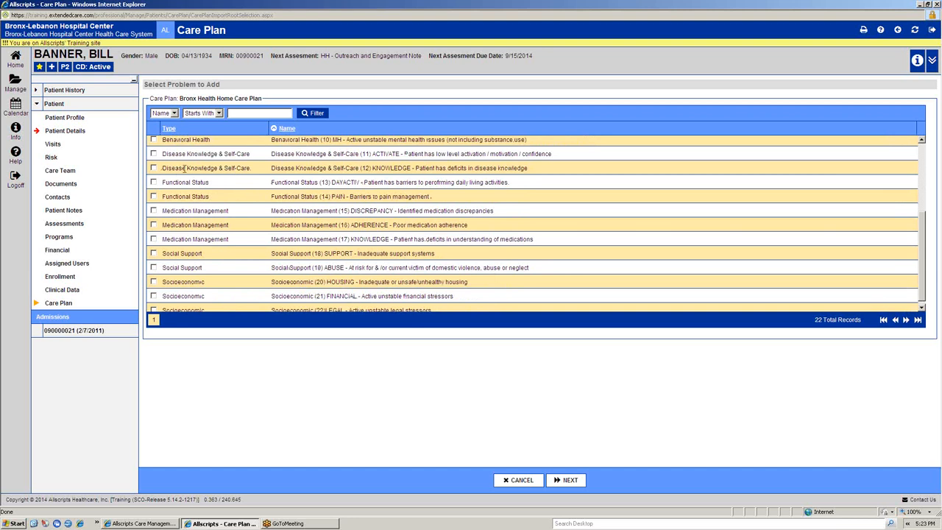
left_click(154, 168)
left_click(568, 480)
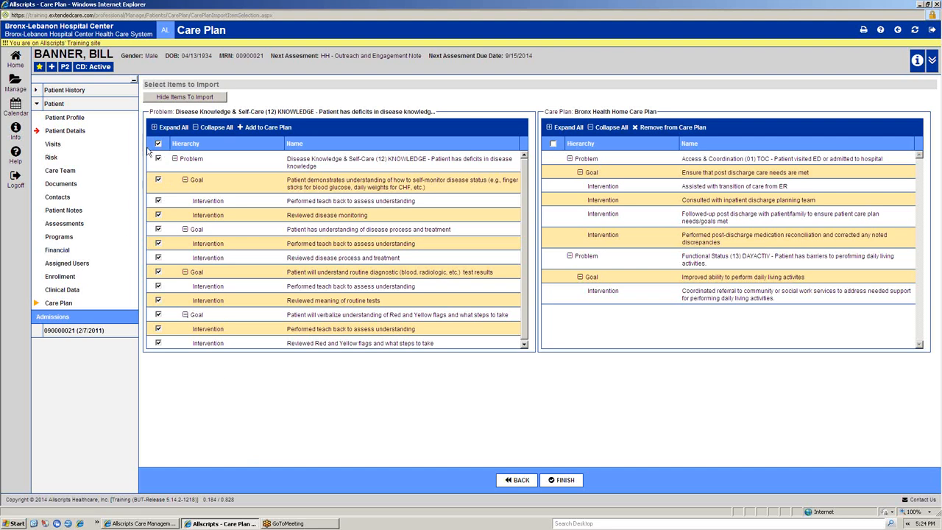
Step: Add only the self-monitoring and the disease process and treatment goals, with their interventions, to the care plan
left_click(158, 144)
left_click(158, 180)
left_click(159, 201)
left_click(158, 214)
left_click(158, 229)
left_click(158, 243)
left_click(159, 257)
left_click(257, 128)
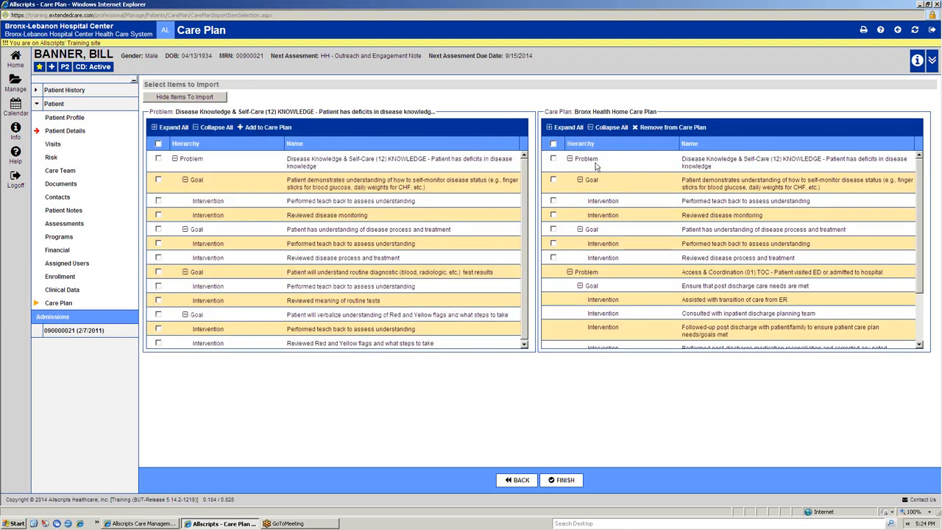
Step: Remove the "Reviewed disease process and treatment" intervention from the care plan and finish the import
scroll(666, 272, "down", 2)
scroll(651, 251, "up", 2)
scroll(682, 281, "down", 2)
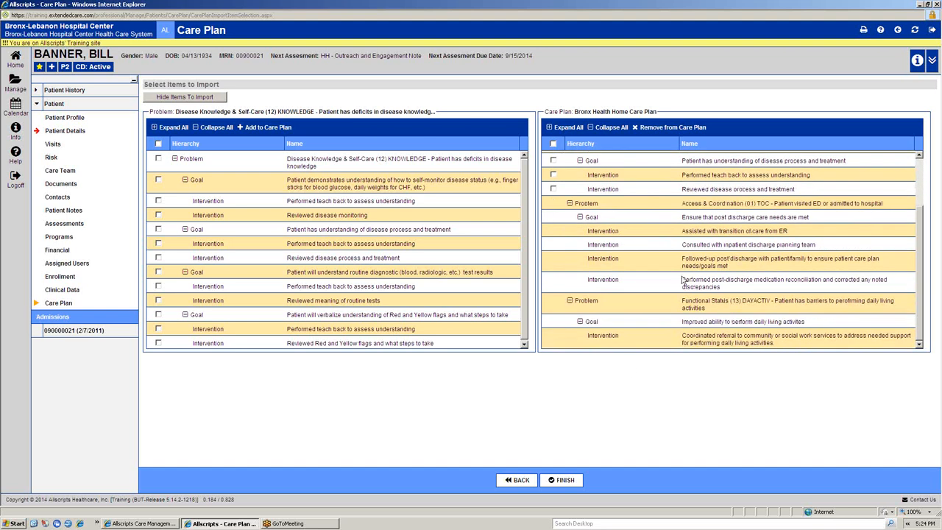
scroll(758, 245, "up", 2)
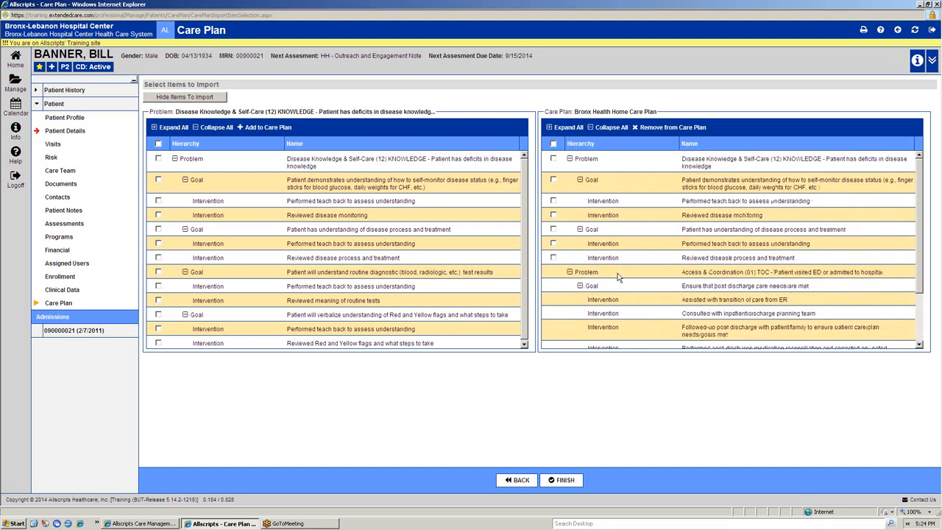
left_click(553, 258)
left_click(649, 130)
left_click(449, 278)
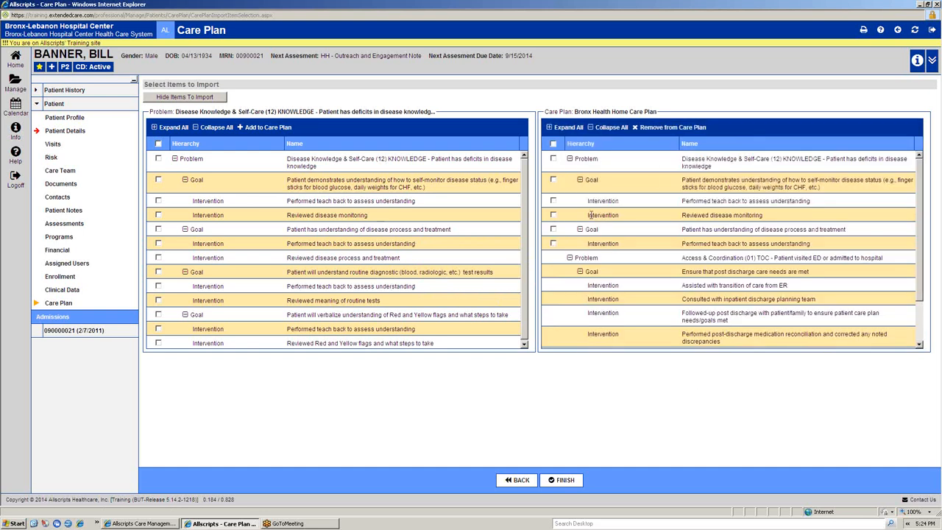
left_click(566, 481)
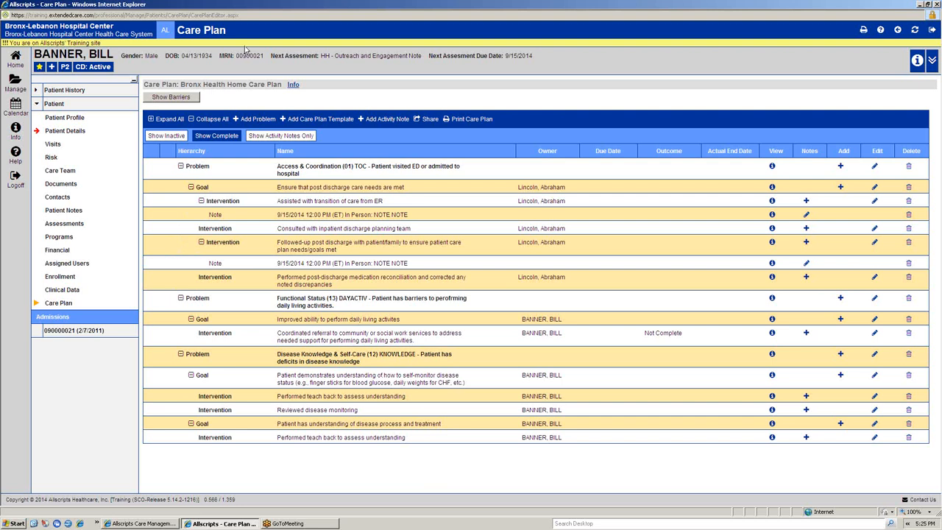
Step: Add the barrier "Client speaks Spanish only" to the care plan and hide the barriers section
left_click(166, 103)
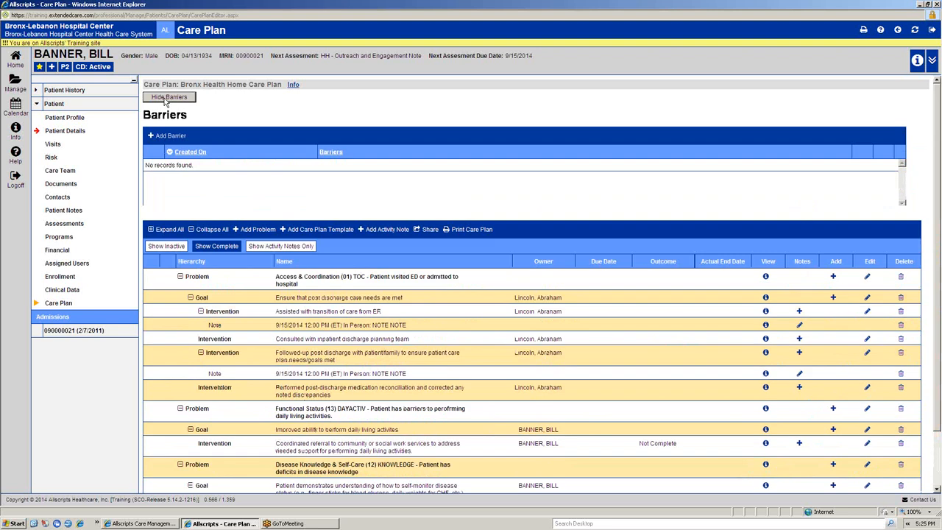
left_click(176, 137)
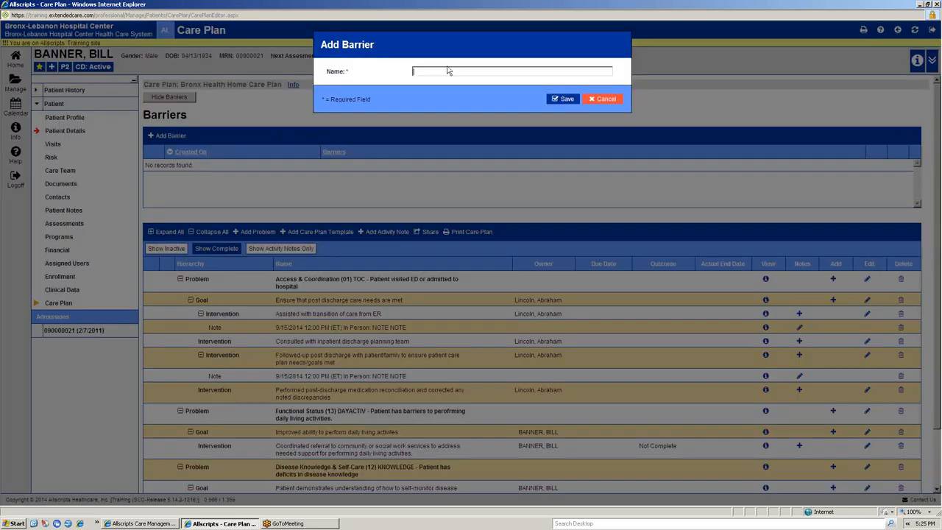
type("Client speaks Spanish only")
left_click(570, 99)
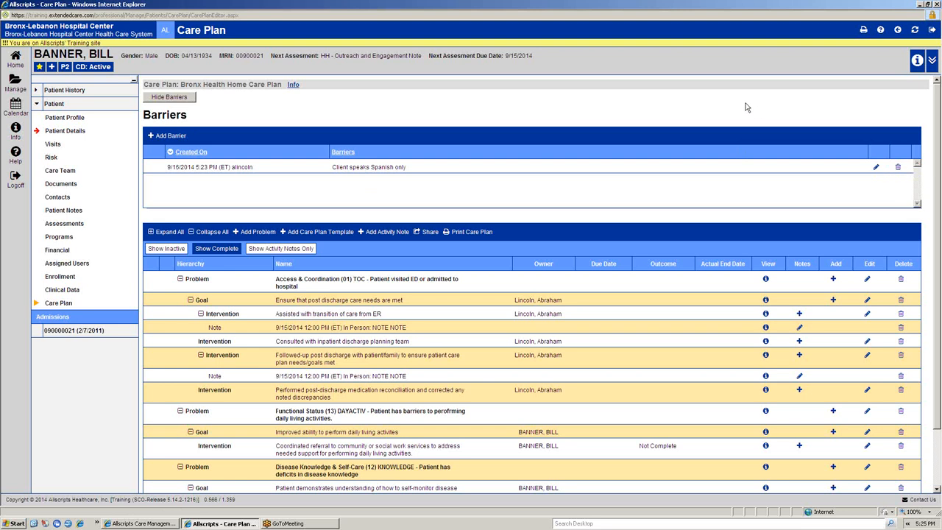
left_click(190, 98)
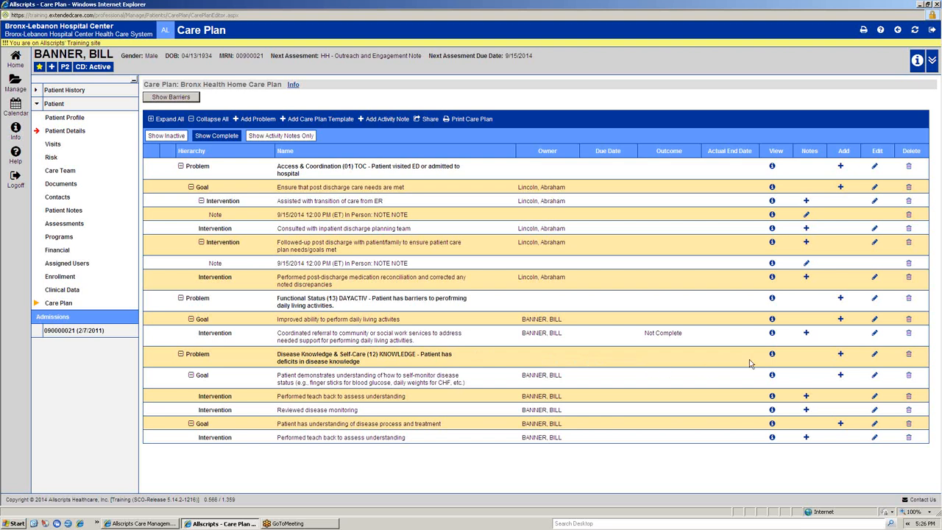
Step: Deactivate the Disease Knowledge & Self-Care (12) KNOWLEDGE problem, giving it rank 1 and High priority, and save it
left_click(874, 355)
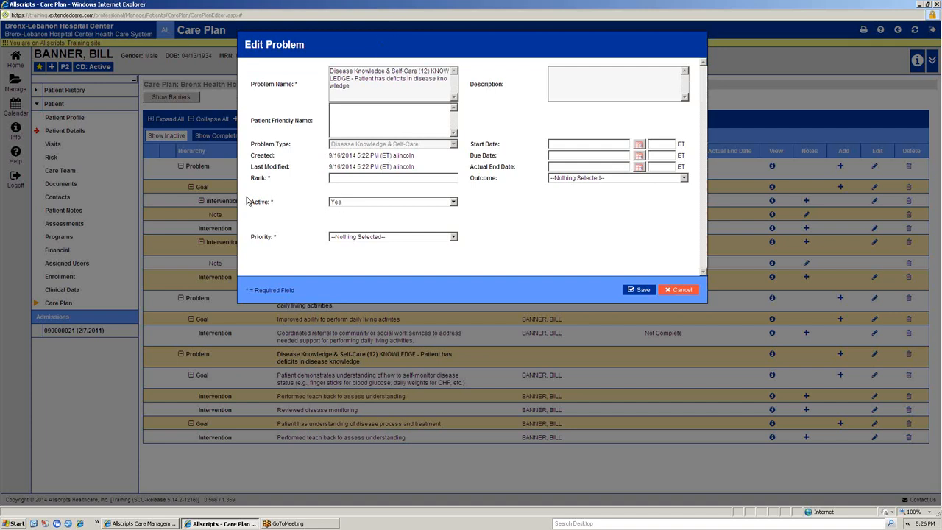
left_click(381, 202)
left_click(381, 217)
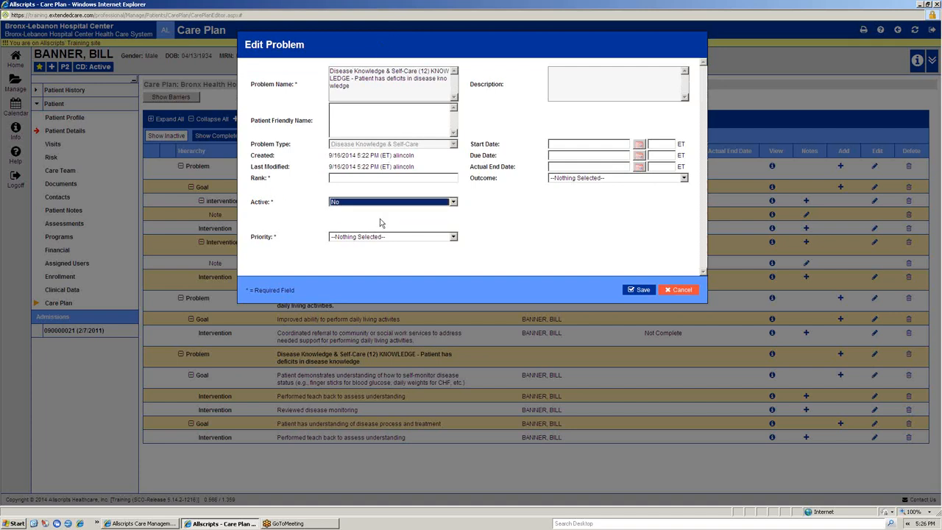
left_click(637, 289)
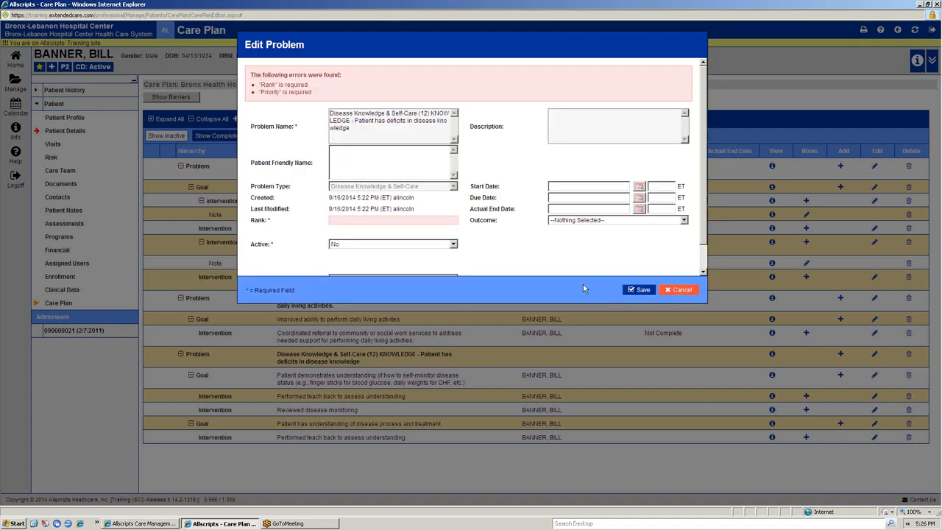
scroll(352, 229, "down", 1)
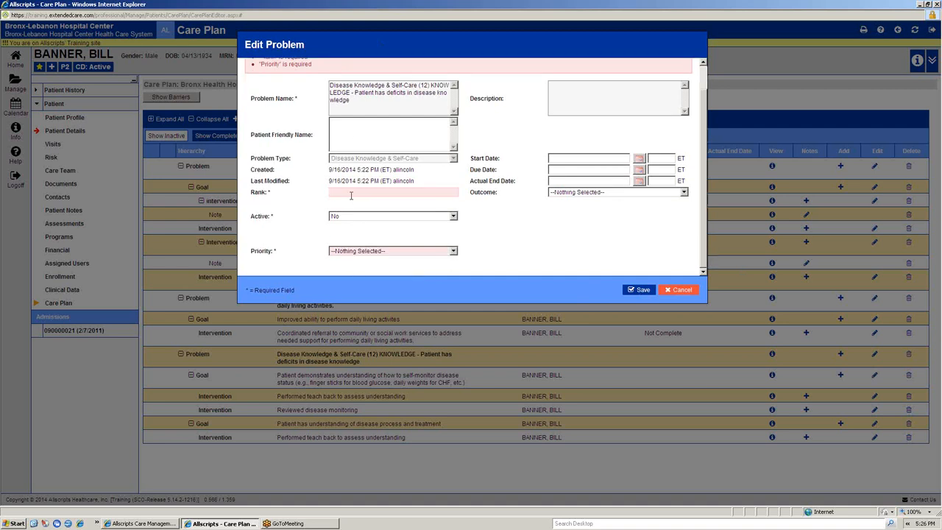
left_click(361, 250)
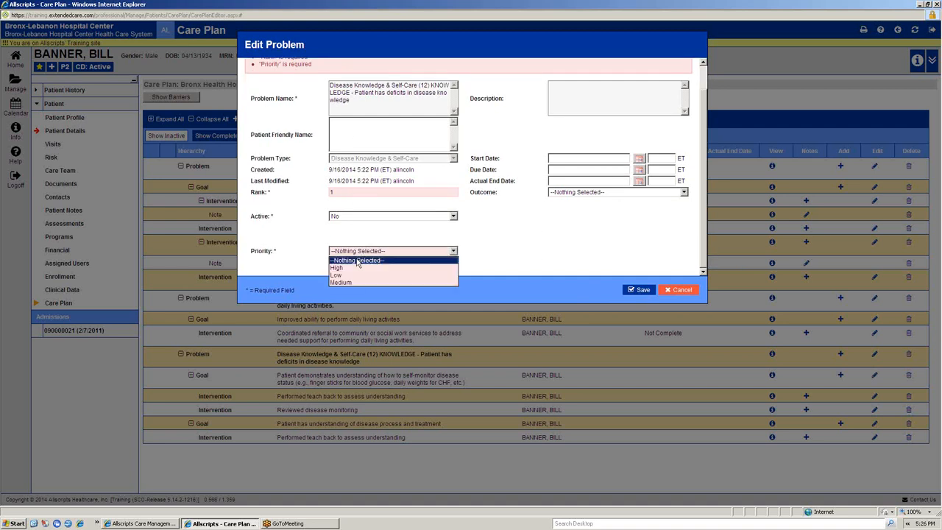
left_click(352, 268)
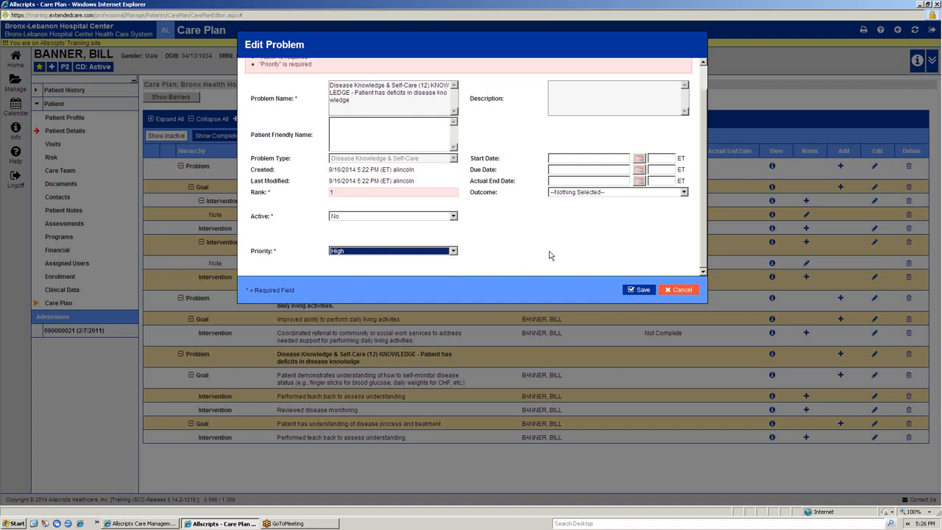
left_click(637, 290)
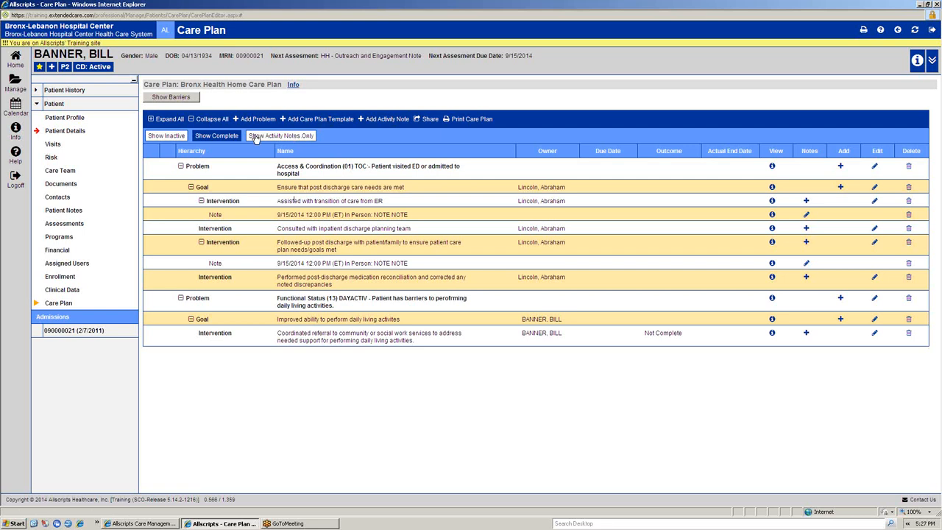
Step: Display the care plan's inactive items for review and hide them again
left_click(180, 140)
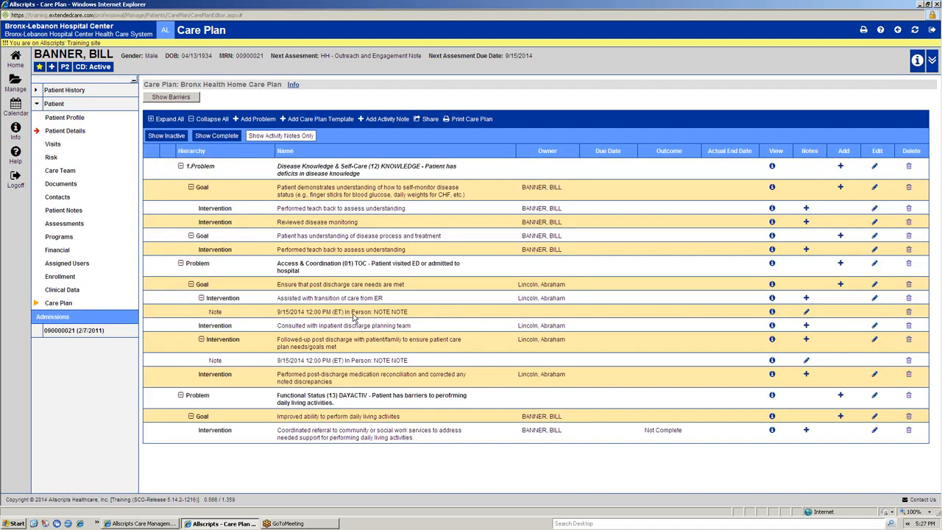
left_click(166, 136)
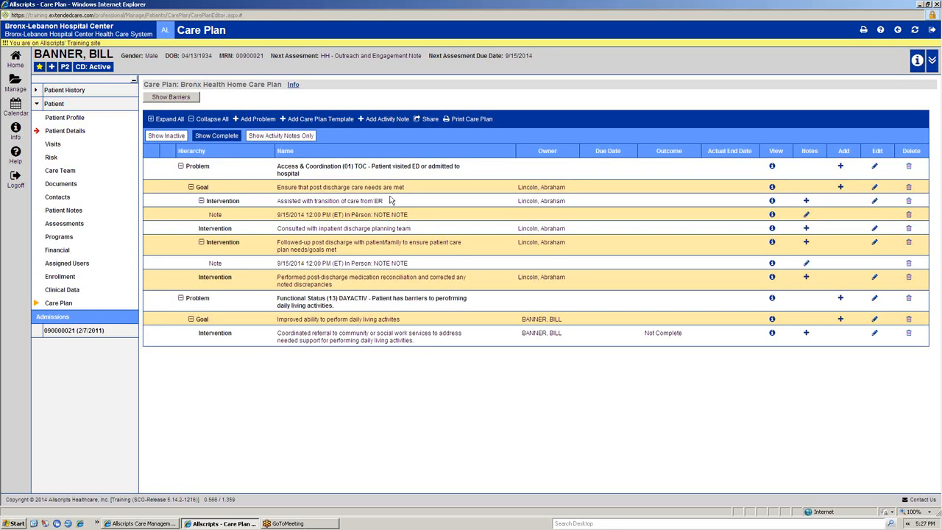
Step: Set up a care plan printout and include the Access & Coordination (01) TOC problem with its goal, interventions and notes
left_click(471, 119)
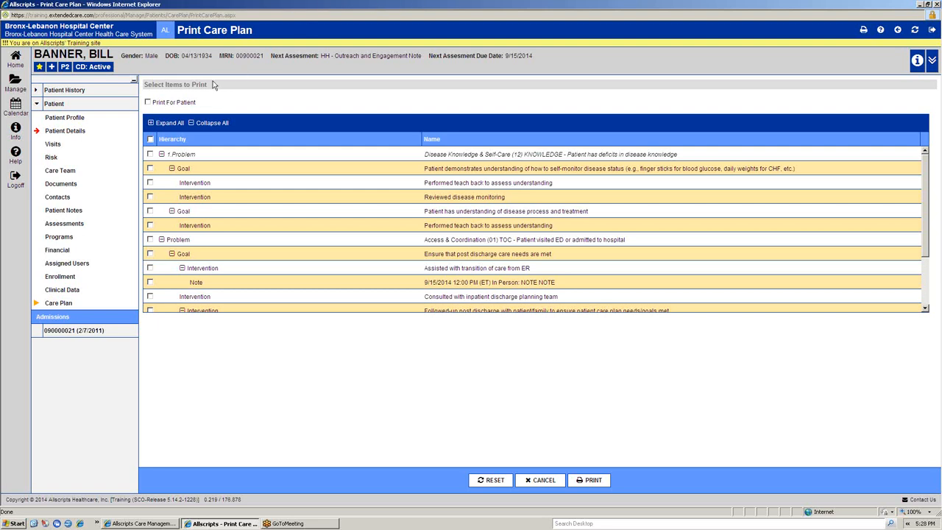
left_click(150, 139)
left_click(150, 139)
left_click(150, 240)
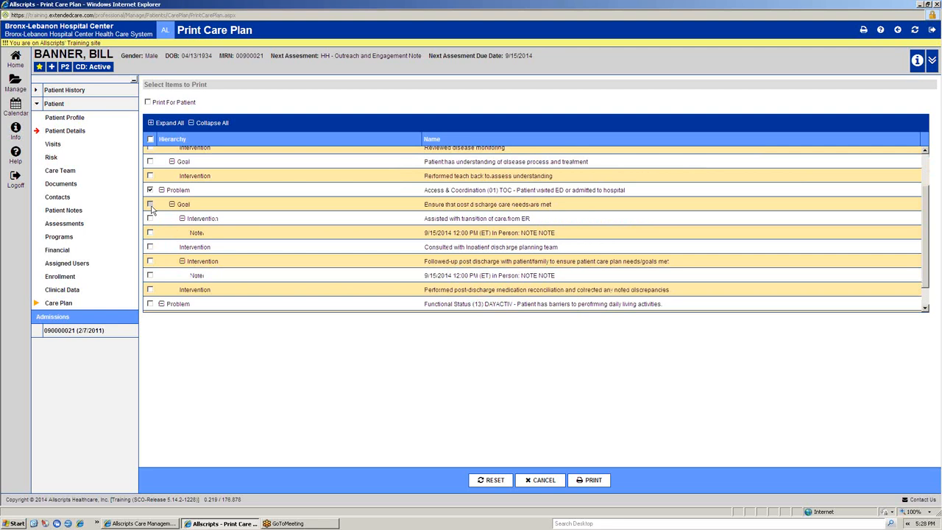
scroll(150, 263, "down", 1)
left_click(150, 233)
left_click(150, 219)
left_click(150, 275)
left_click(150, 247)
left_click(150, 290)
Step: Include the Functional Status (13) DAYACTIV problem with its goal and intervention, and generate the printable care plan
scroll(151, 286, "down", 1)
left_click(150, 278)
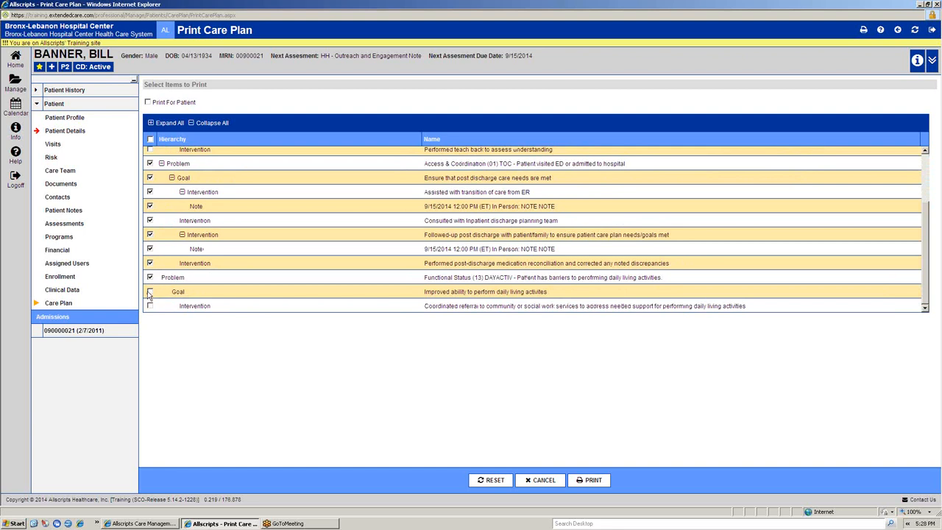
left_click(151, 291)
scroll(151, 302, "down", 2)
scroll(154, 292, "up", 3)
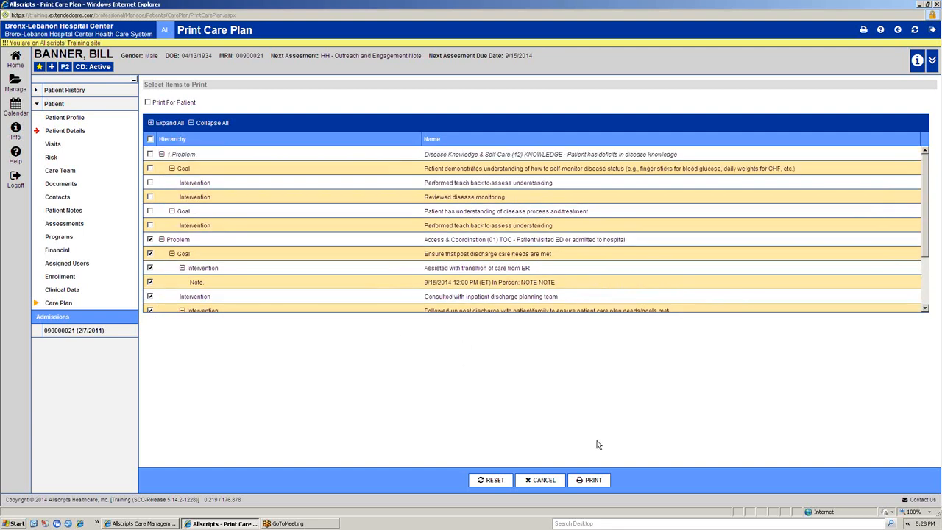
left_click(596, 482)
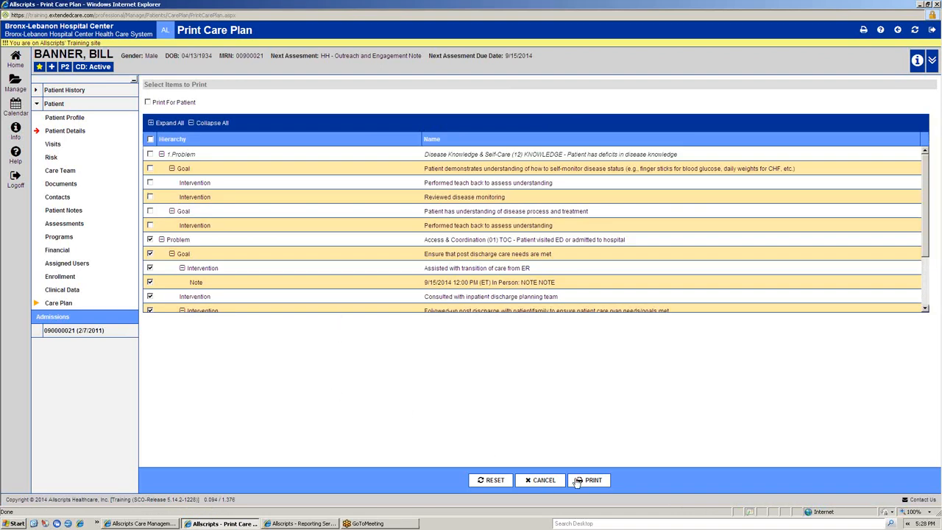
Step: Bring up the generated report in a maximized window and review its patient details, care team and care plan items
left_click(309, 524)
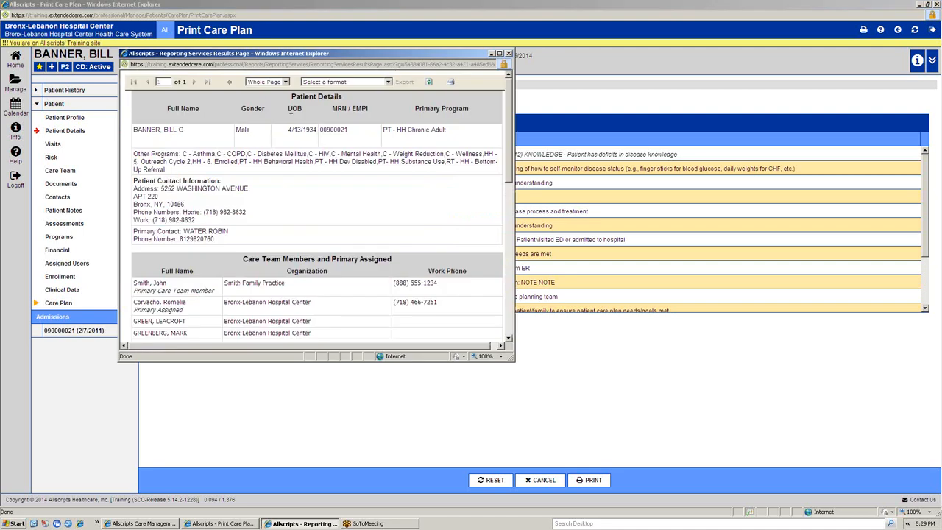
double_click(389, 53)
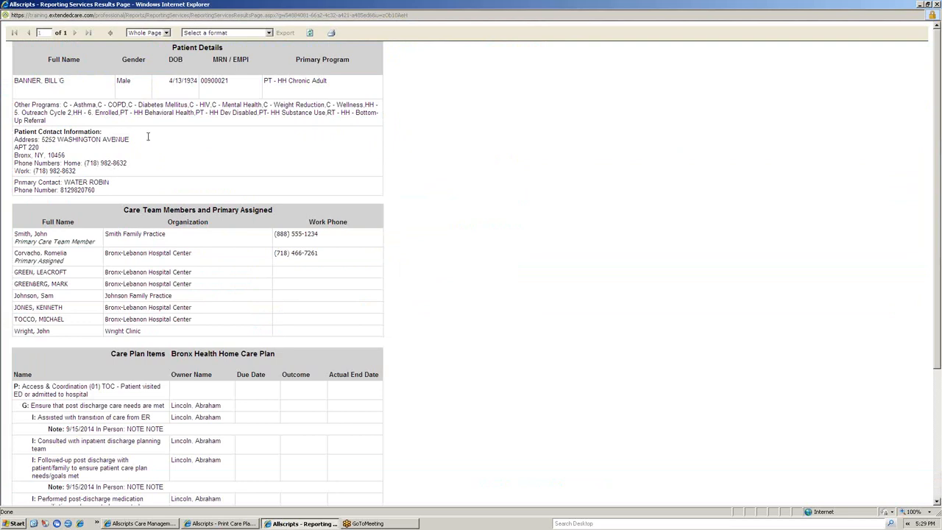
scroll(148, 132, "down", 4)
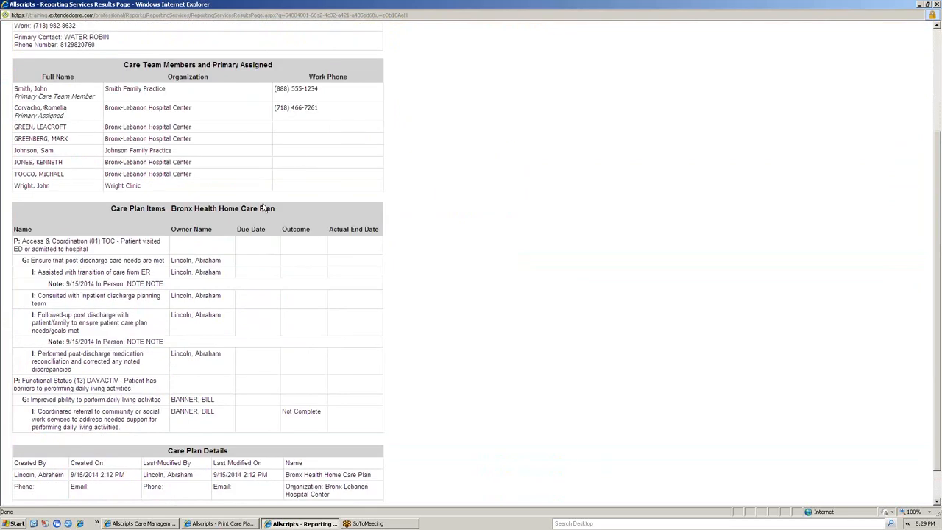
scroll(288, 237, "down", 1)
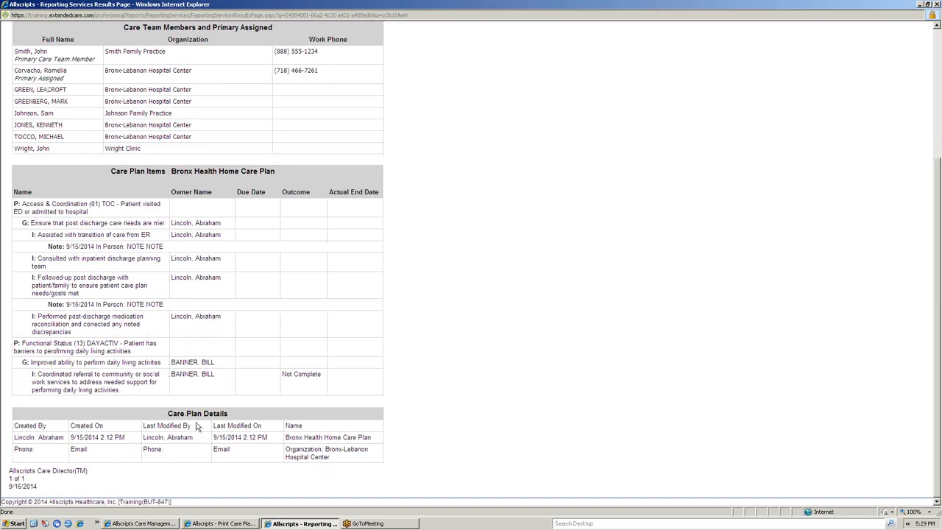
scroll(197, 425, "up", 5)
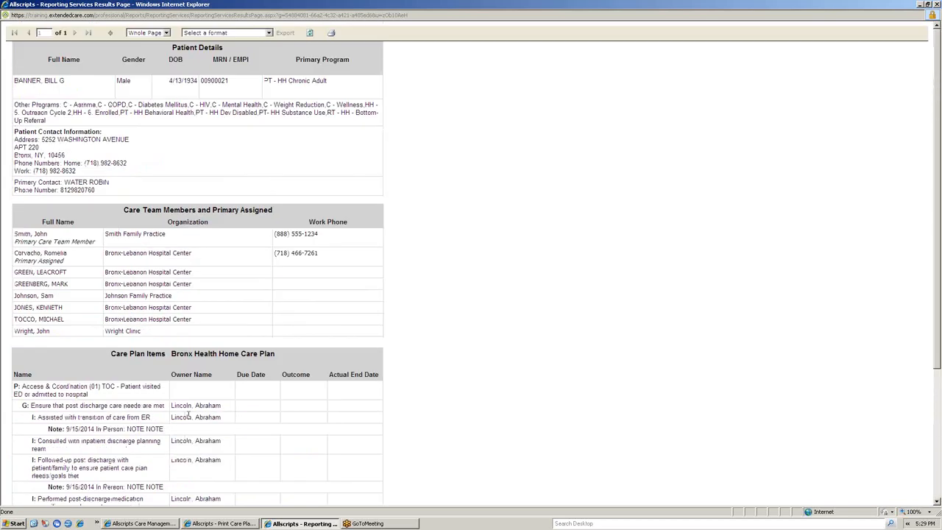
Step: Examine the report's available export formats without choosing one, and close the report
left_click(224, 33)
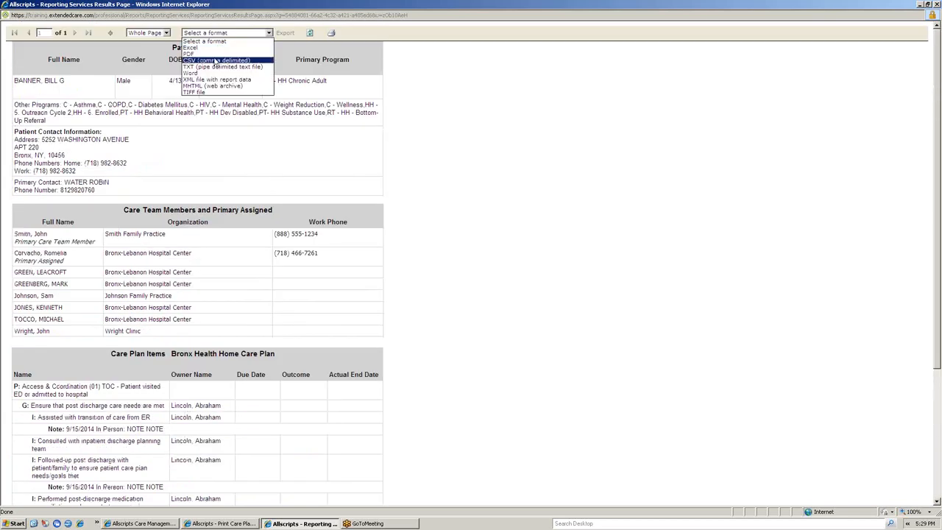
left_click(470, 100)
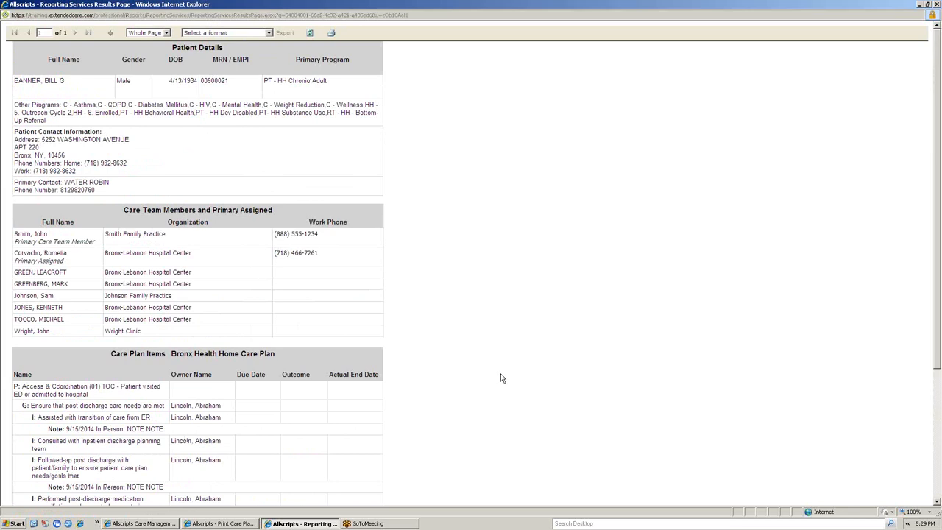
left_click(936, 5)
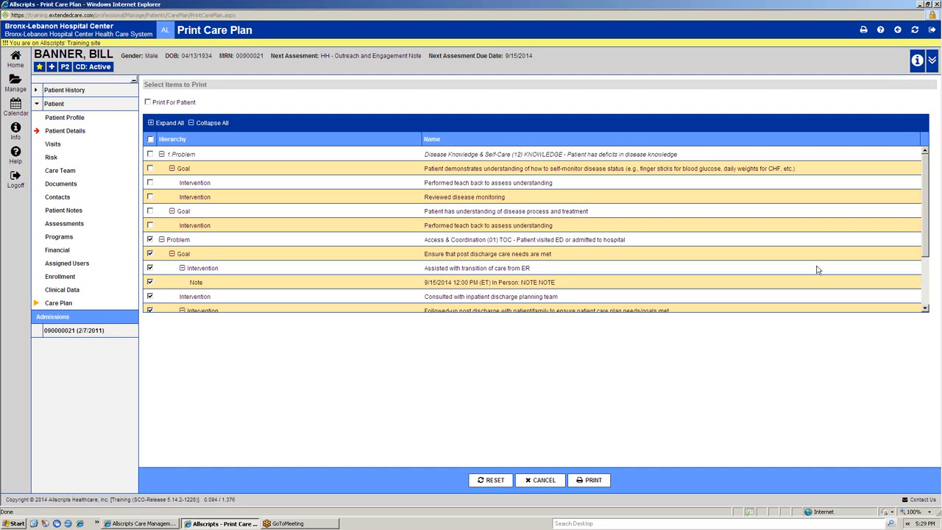
Step: Leave the print selection and return to the patient's list of care plans
left_click(896, 33)
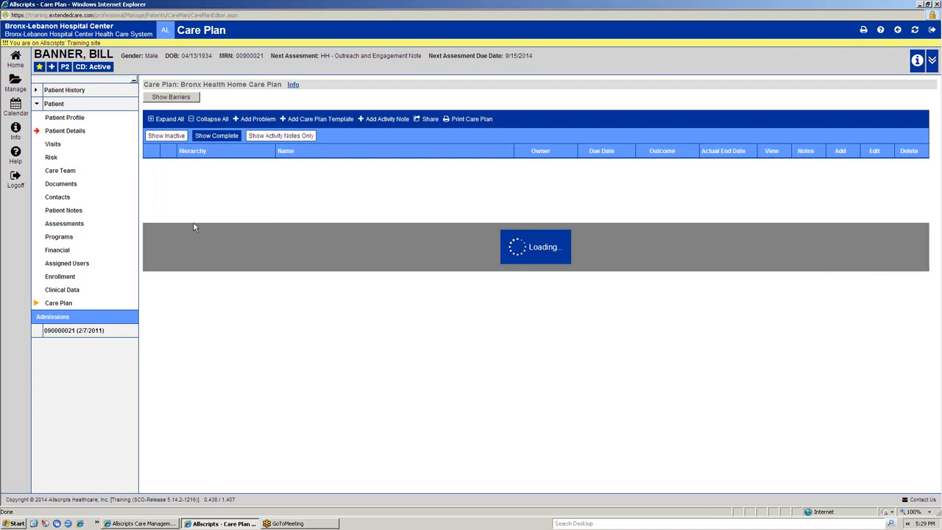
left_click(898, 34)
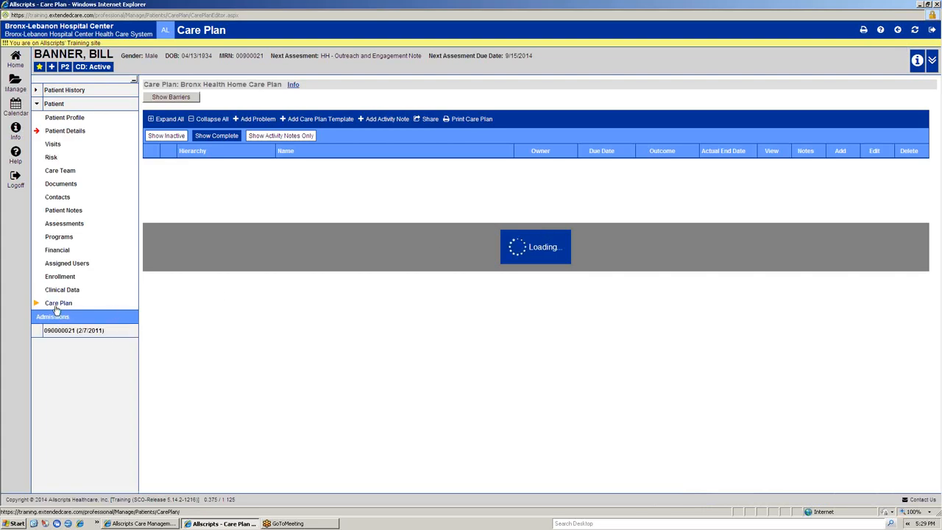
left_click(56, 306)
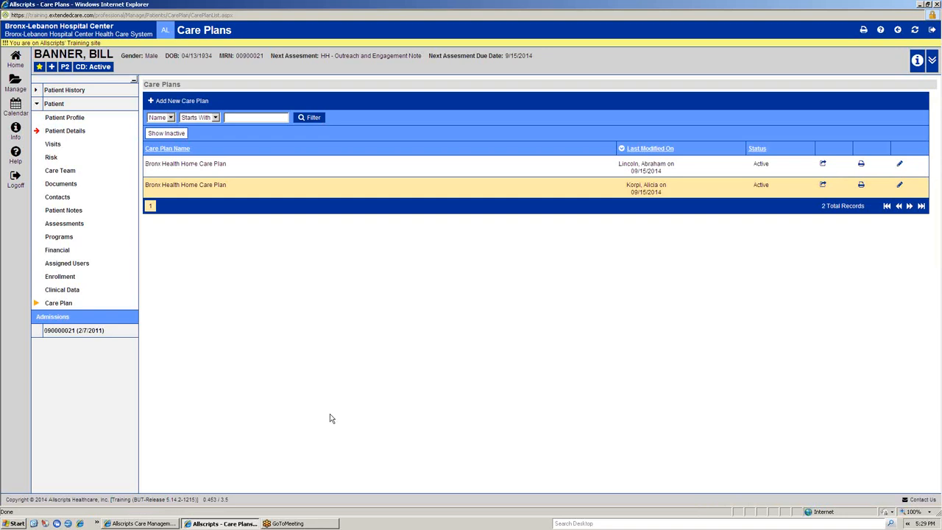
Step: Start a new care plan from the Bronx Health Home Care Plan template and continue to its item selection
left_click(186, 103)
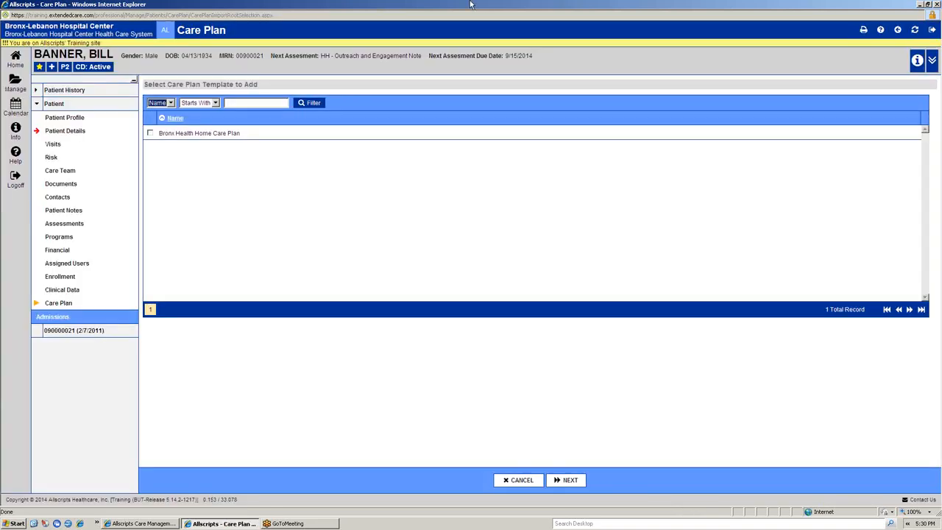
left_click(150, 134)
left_click(567, 482)
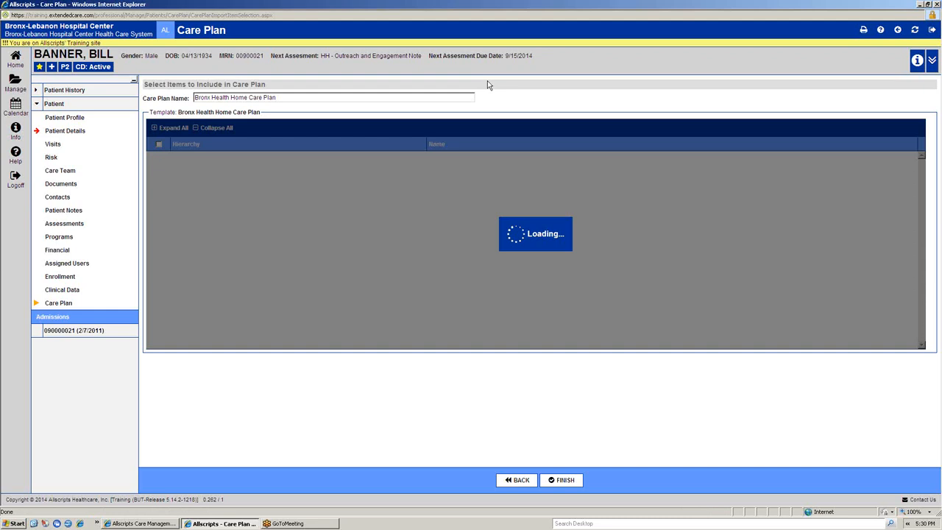
Step: Look through the template's problems, goals and interventions, and collapse the hierarchy to show problems only
scroll(329, 213, "down", 10)
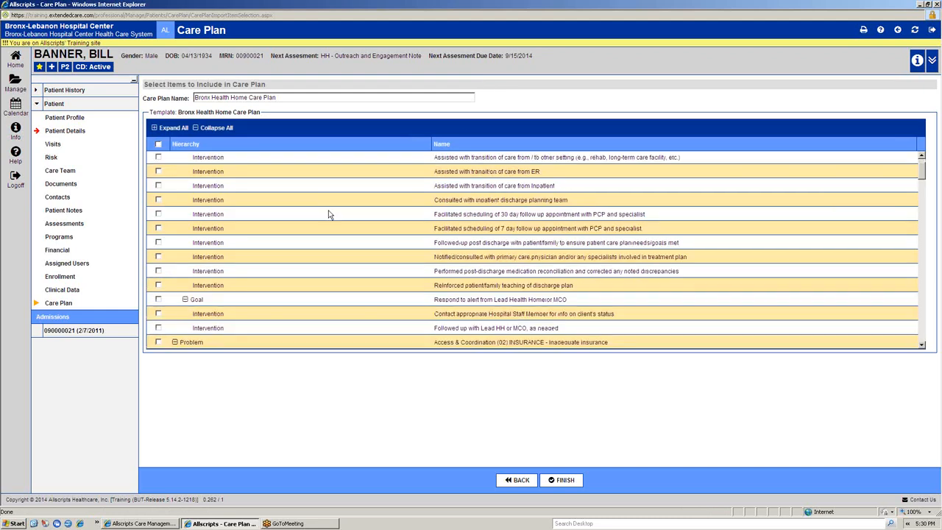
scroll(329, 214, "down", 15)
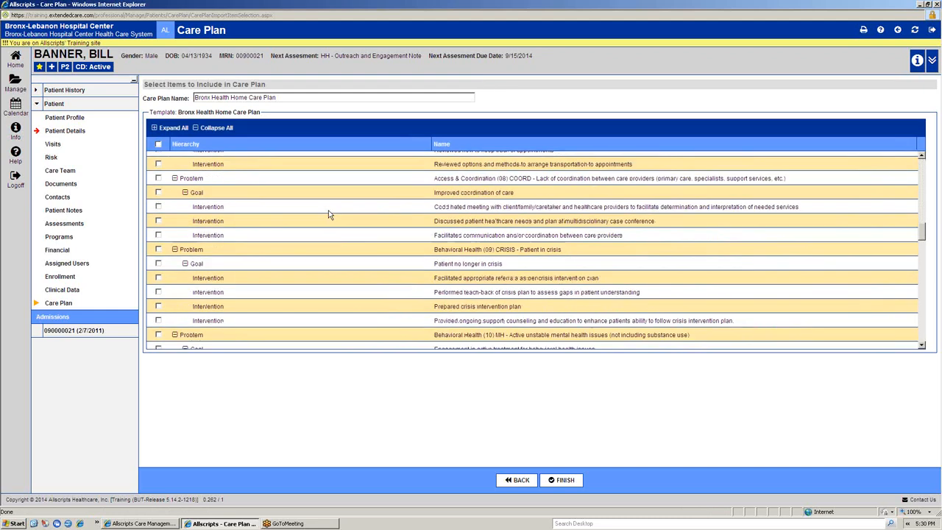
scroll(328, 214, "down", 15)
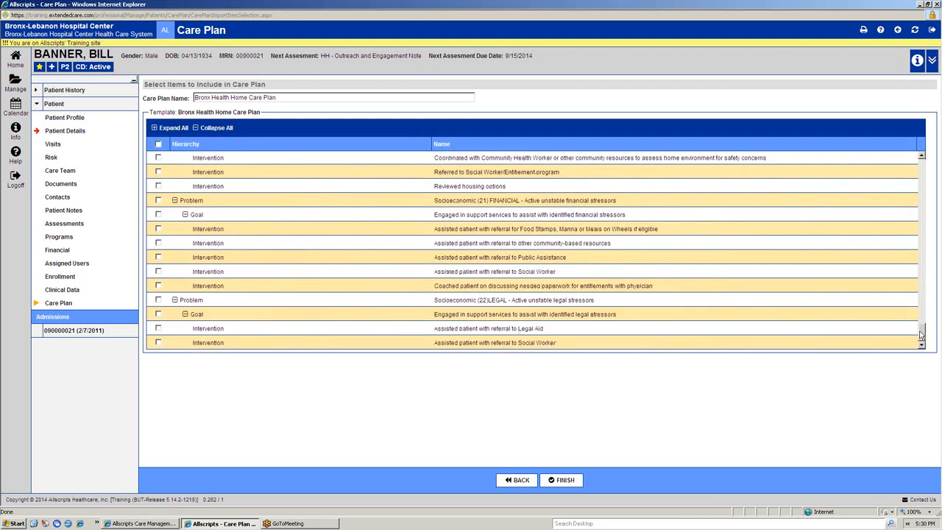
left_click_drag(922, 333, 932, 151)
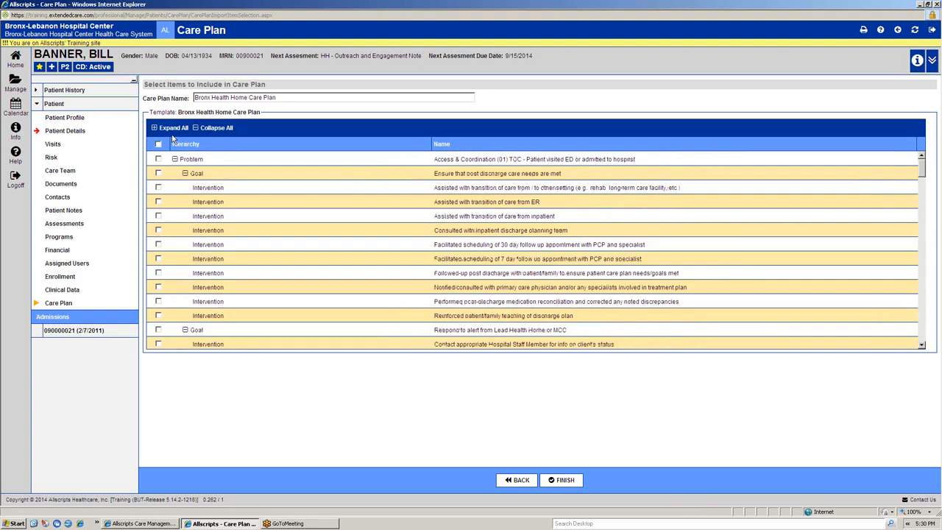
left_click(217, 128)
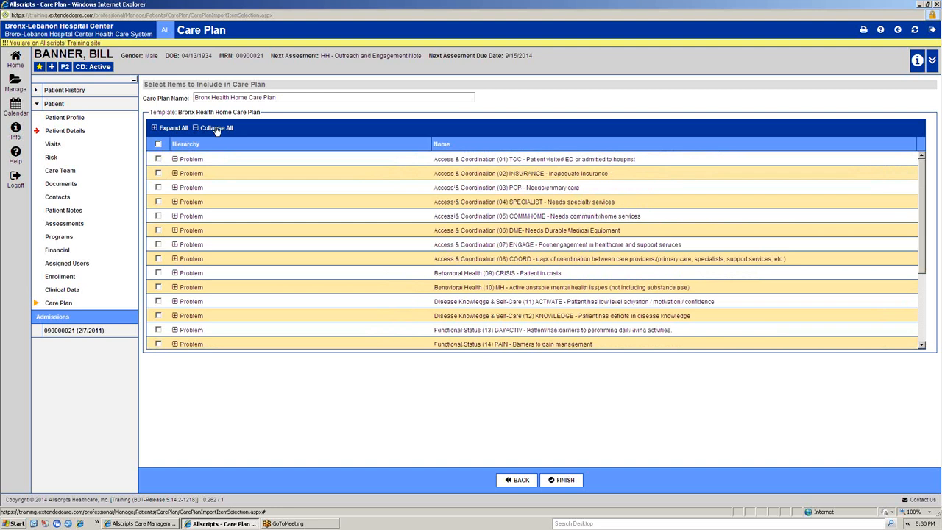
Step: Include the Access & Coordination (03) PCP - Needs primary care problem with its goal and both of its interventions
scroll(271, 258, "down", 5)
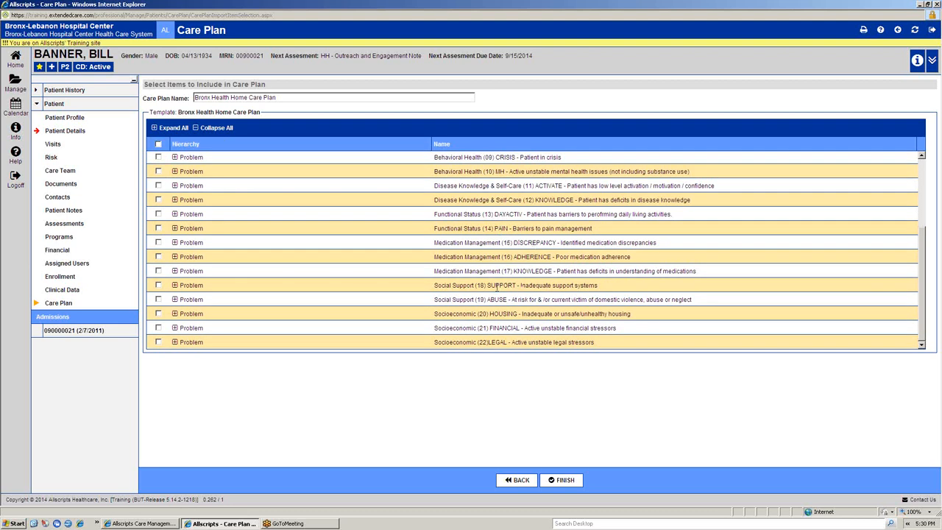
scroll(497, 284, "up", 5)
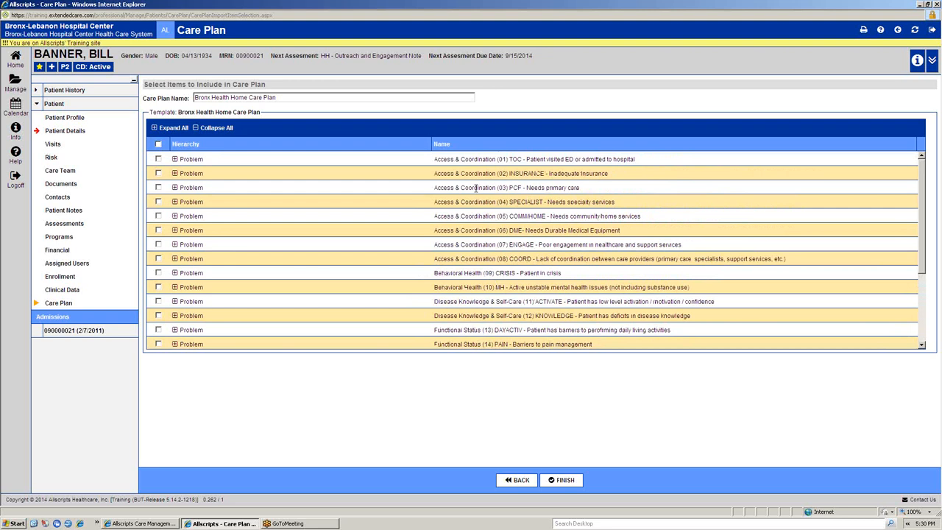
left_click(159, 188)
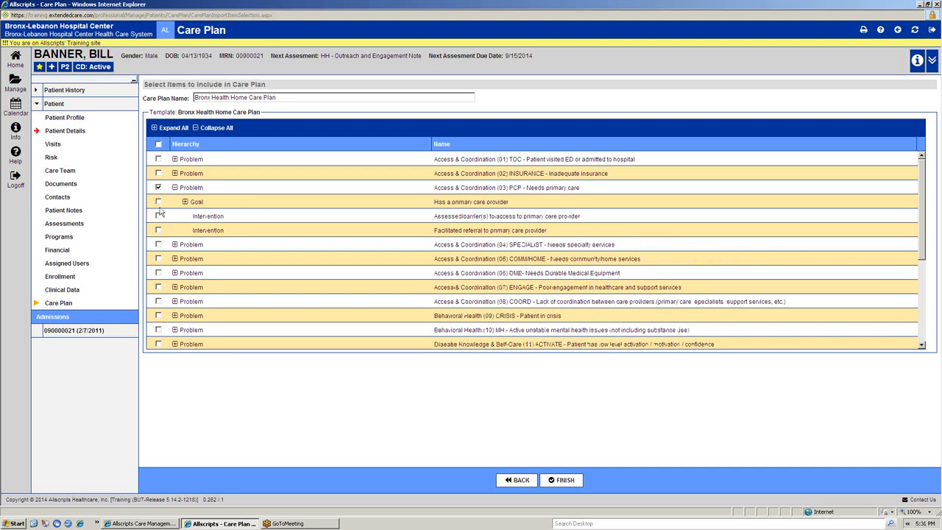
left_click(158, 201)
left_click(158, 216)
left_click(158, 230)
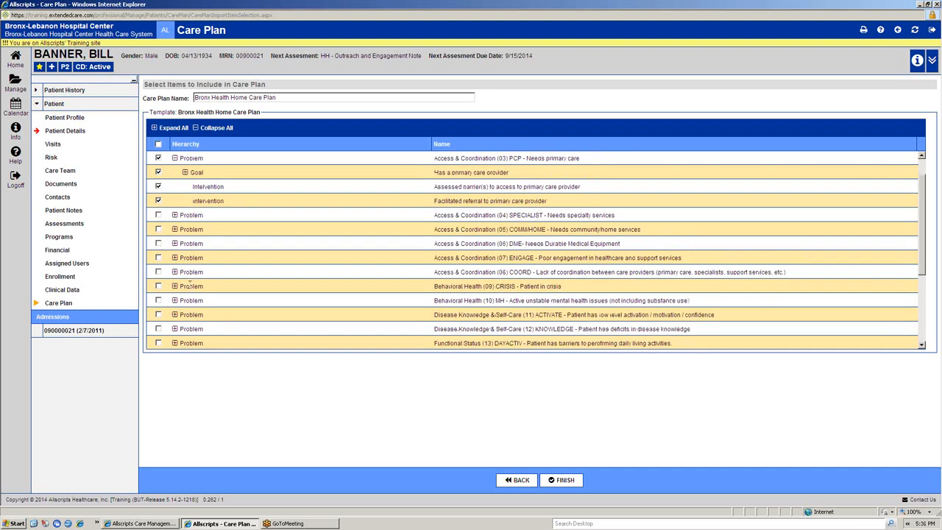
Step: Include the Behavioral Health (09) CRISIS - Patient in crisis problem and its goal, Patient no longer in crisis
scroll(174, 268, "down", 2)
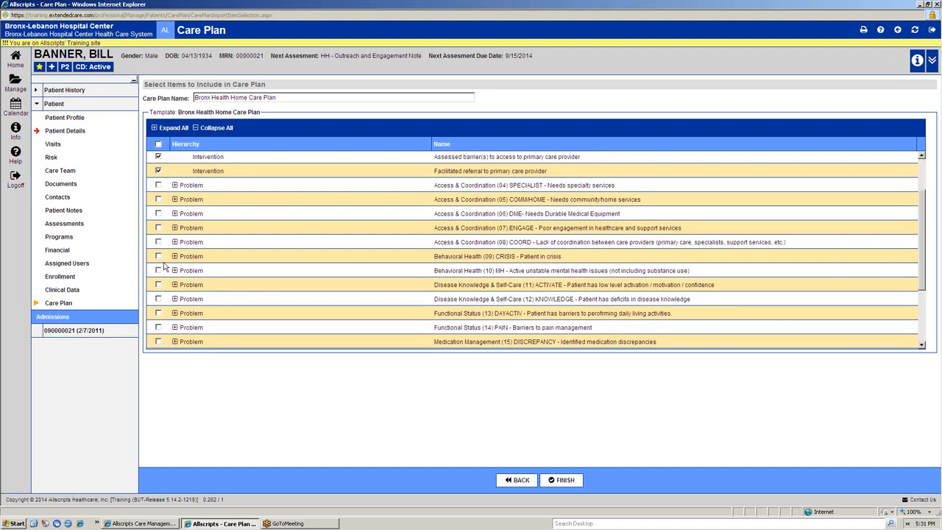
left_click(175, 258)
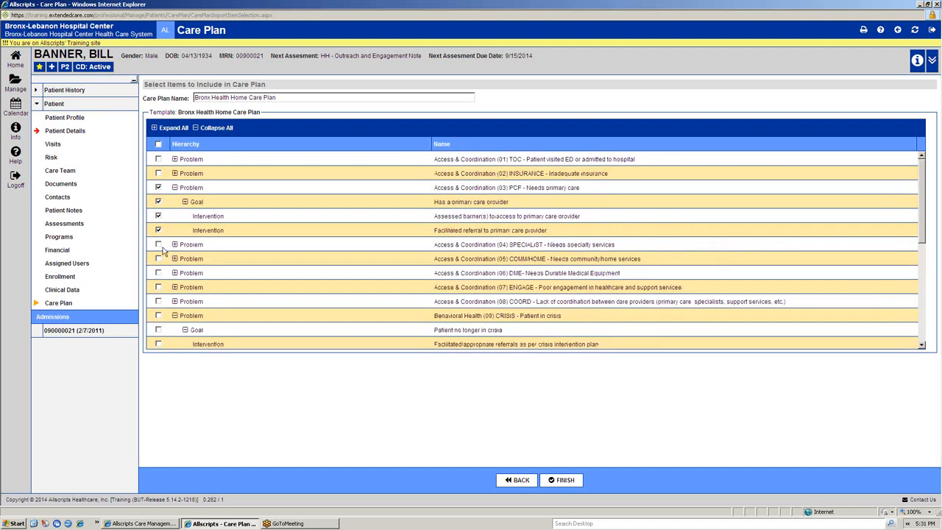
scroll(164, 277, "down", 1)
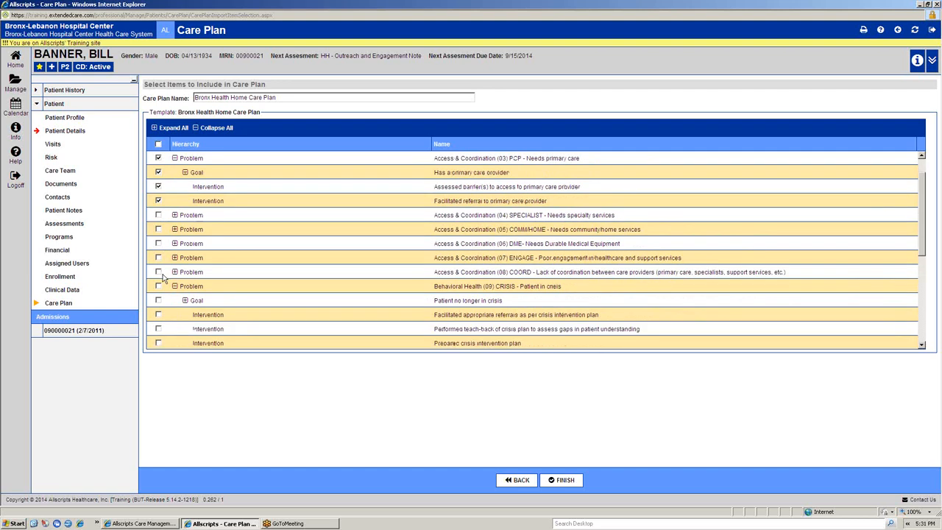
left_click(158, 287)
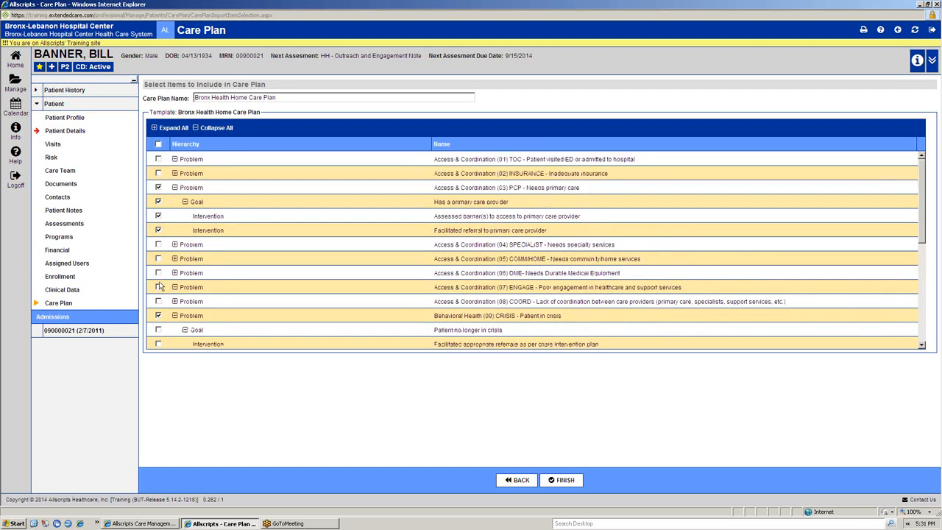
scroll(159, 276, "down", 3)
left_click(158, 241)
left_click(159, 258)
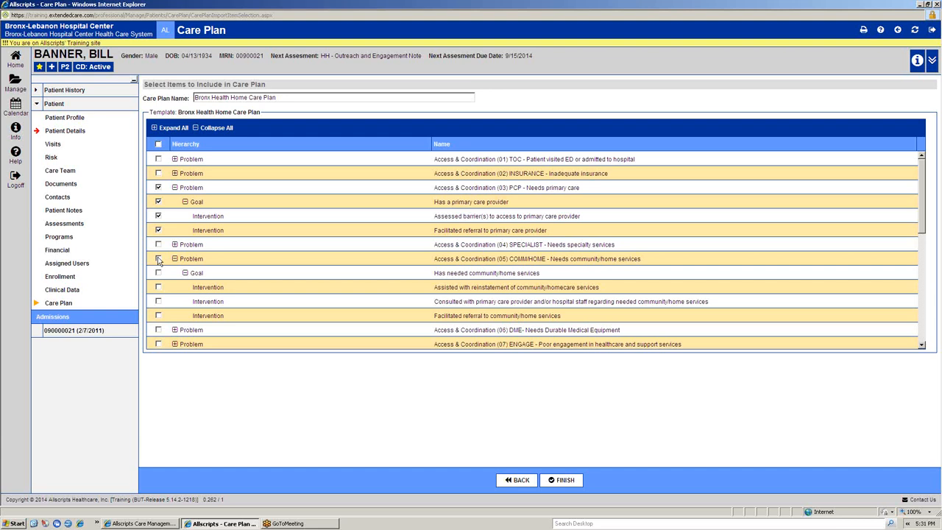
Step: Include the crisis problem's interventions for a prepared crisis intervention plan and for ongoing support, counseling and education
scroll(158, 262, "down", 5)
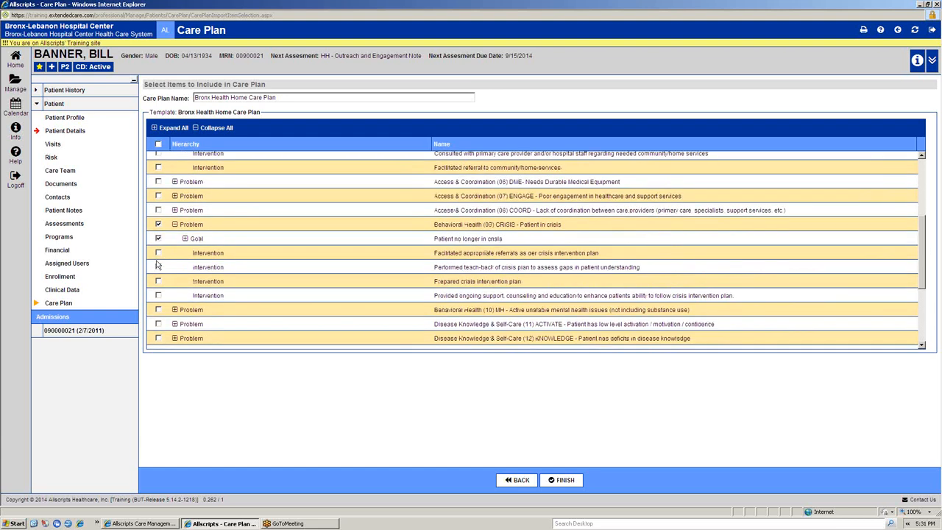
left_click(158, 294)
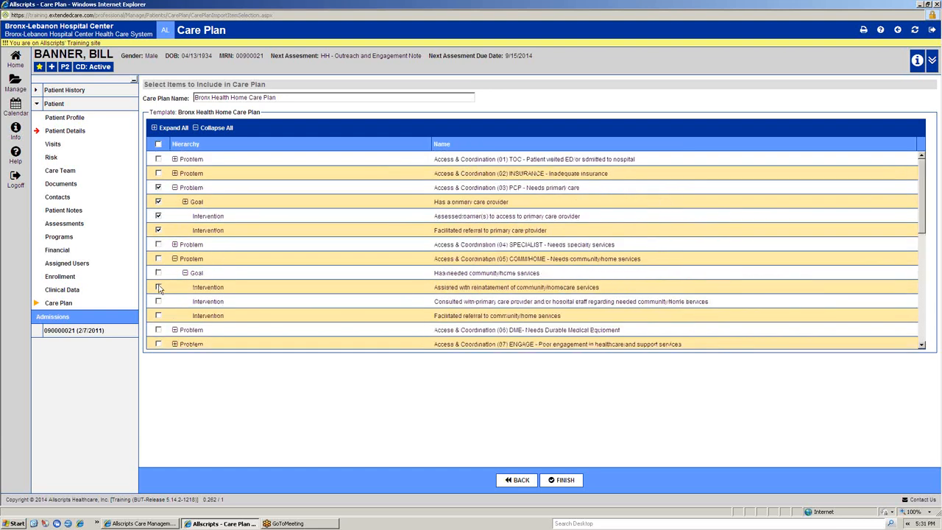
scroll(159, 285, "down", 5)
left_click(157, 282)
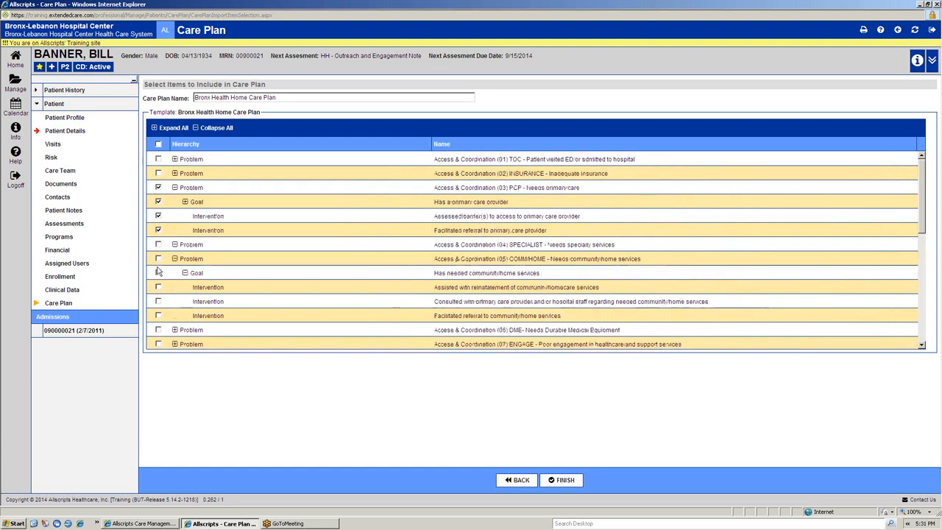
Step: Review the items selected for the Bronx Health Home Care Plan and finish creating the care plan
scroll(157, 290, "down", 3)
scroll(157, 285, "down", 1)
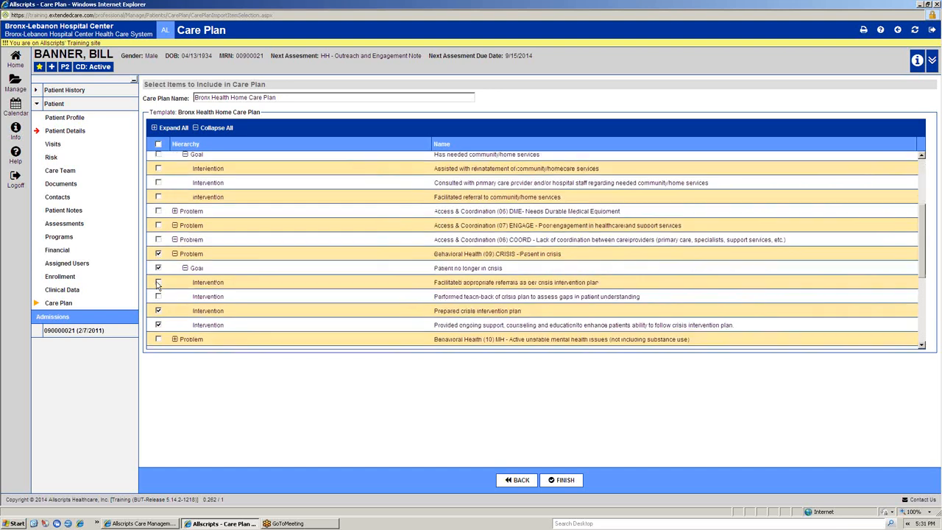
scroll(158, 297, "down", 4)
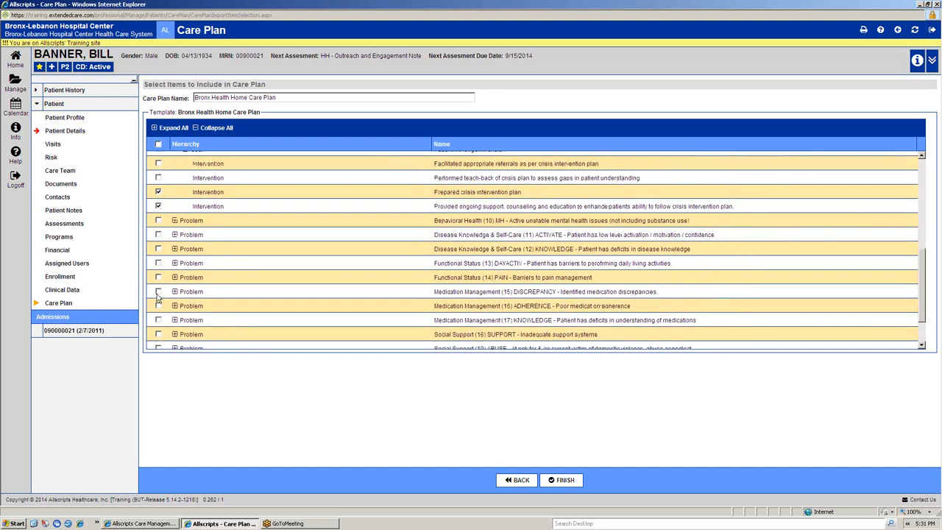
scroll(158, 296, "up", 2)
scroll(321, 306, "up", 3)
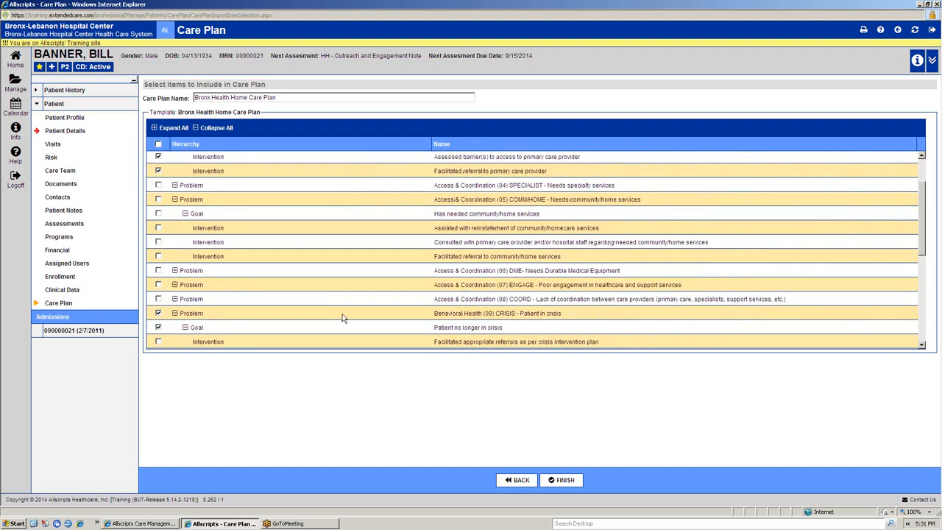
scroll(343, 318, "up", 1)
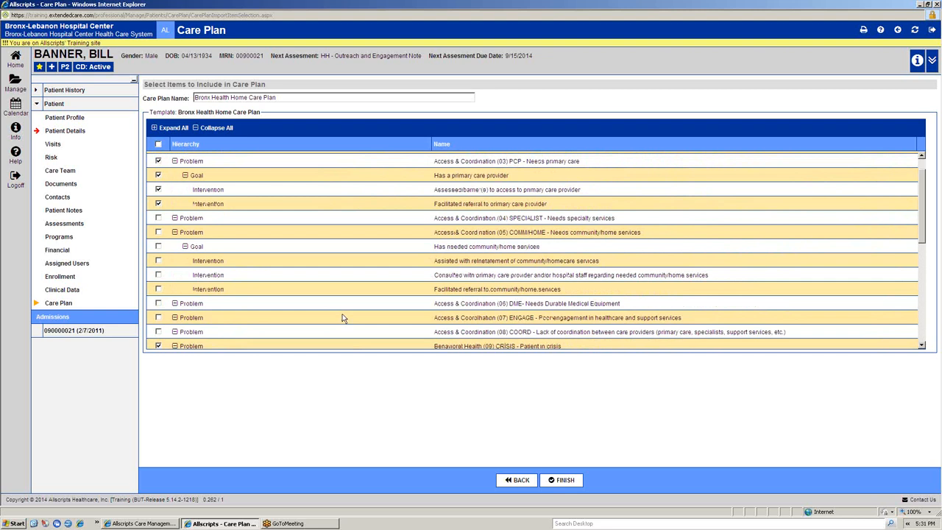
scroll(278, 285, "up", 1)
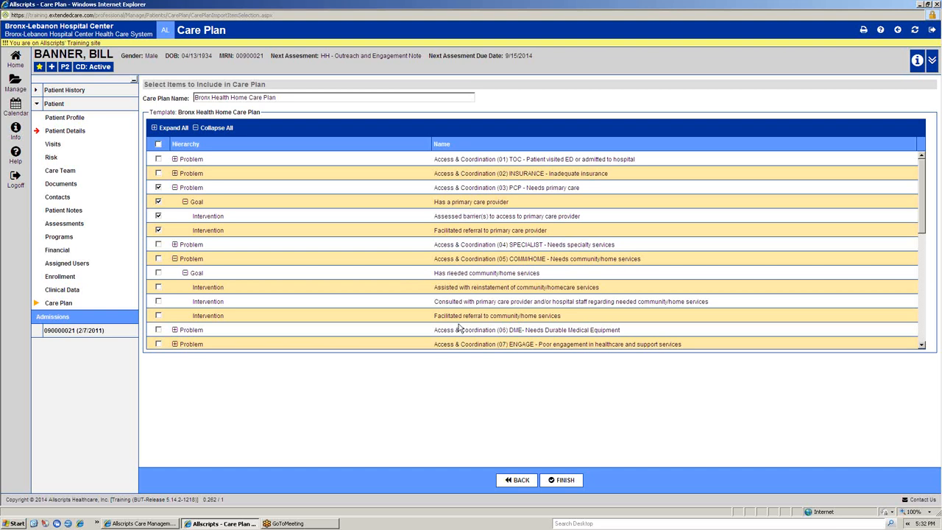
left_click(567, 483)
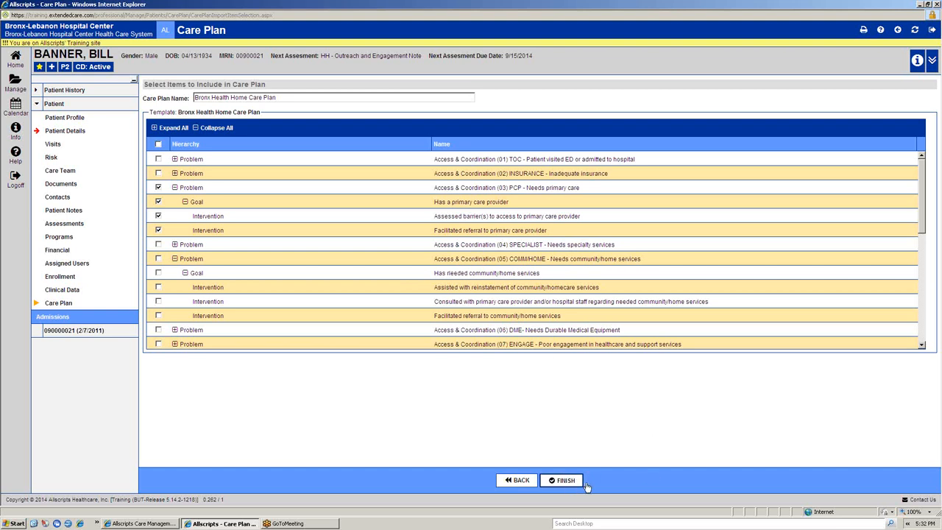